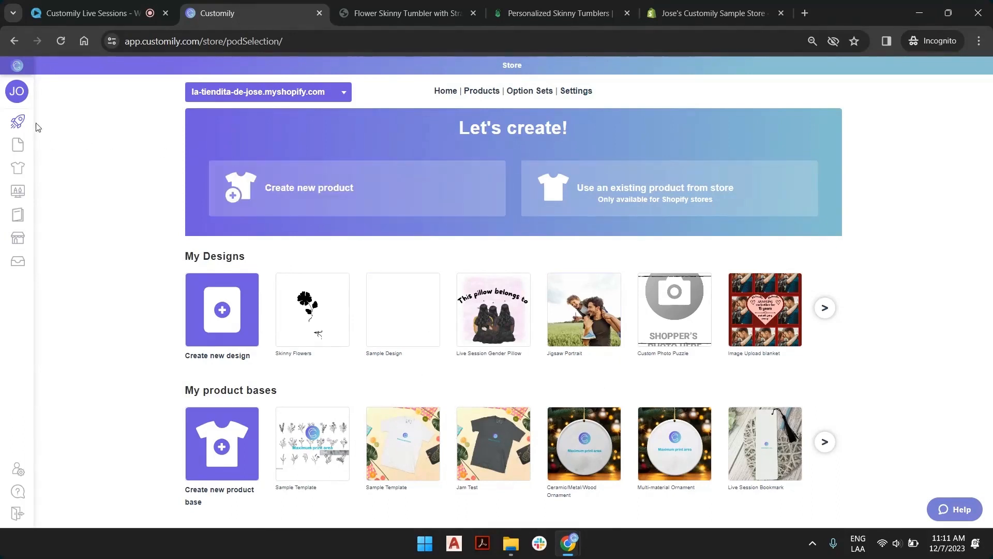
Open the new-product choices on the start page and look over the print providers, saved designs and product bases.
mouse_move(21, 122)
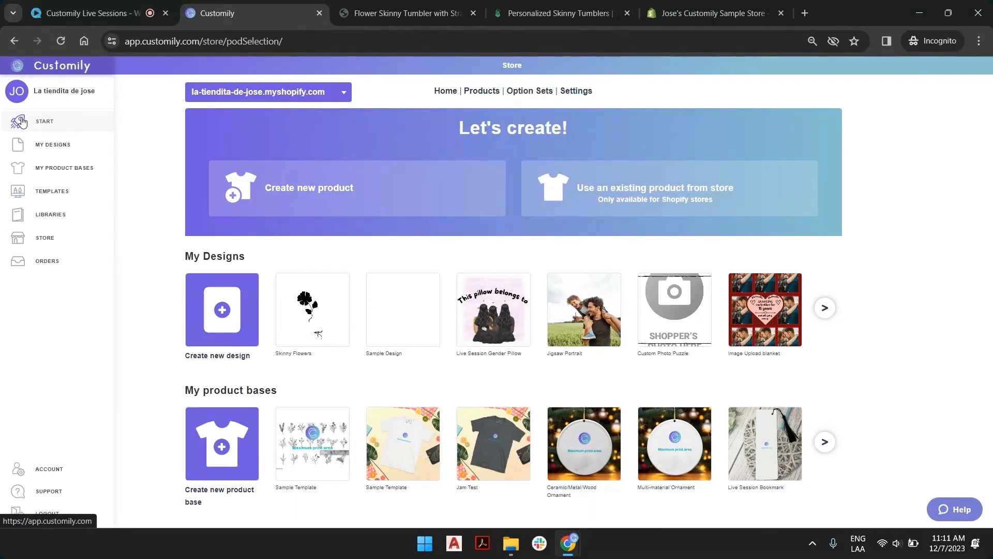
click(356, 194)
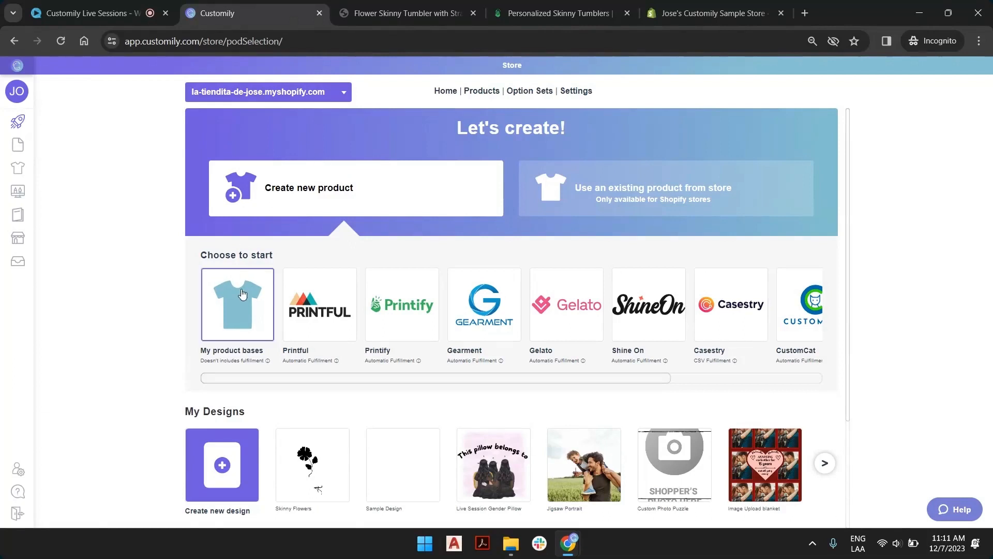
drag(665, 378, 554, 373)
scroll(237, 310, down, 3)
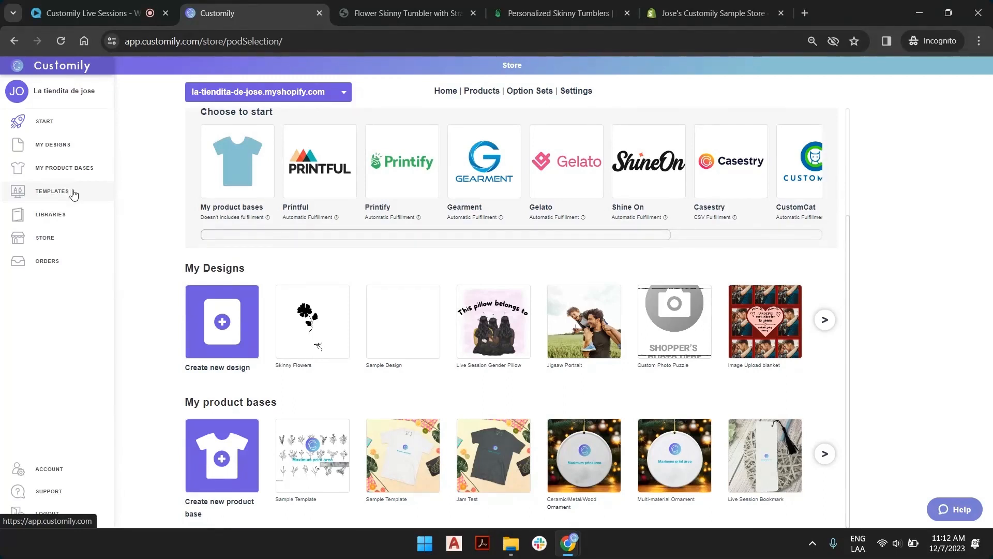
Look through the color, font, vector and image libraries of the account.
click(57, 215)
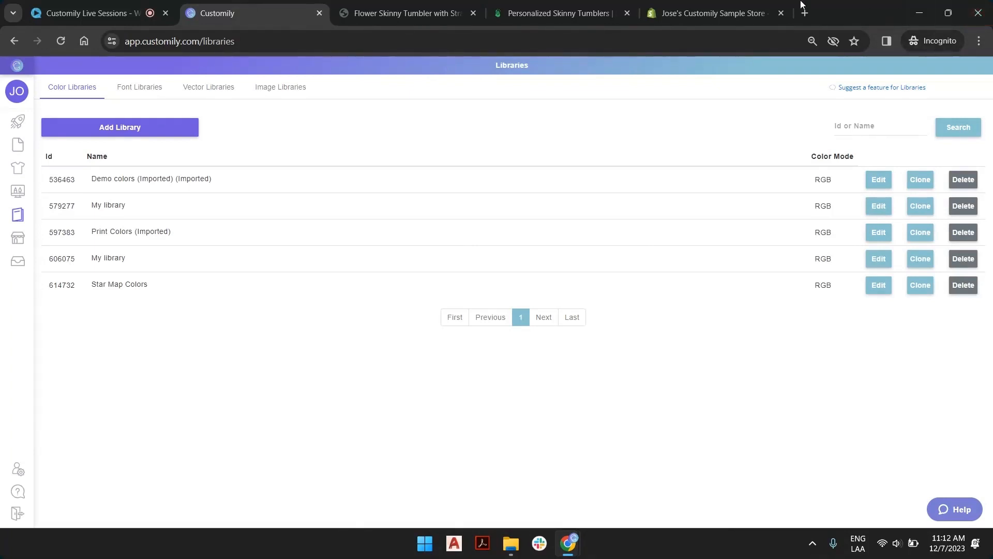
click(136, 84)
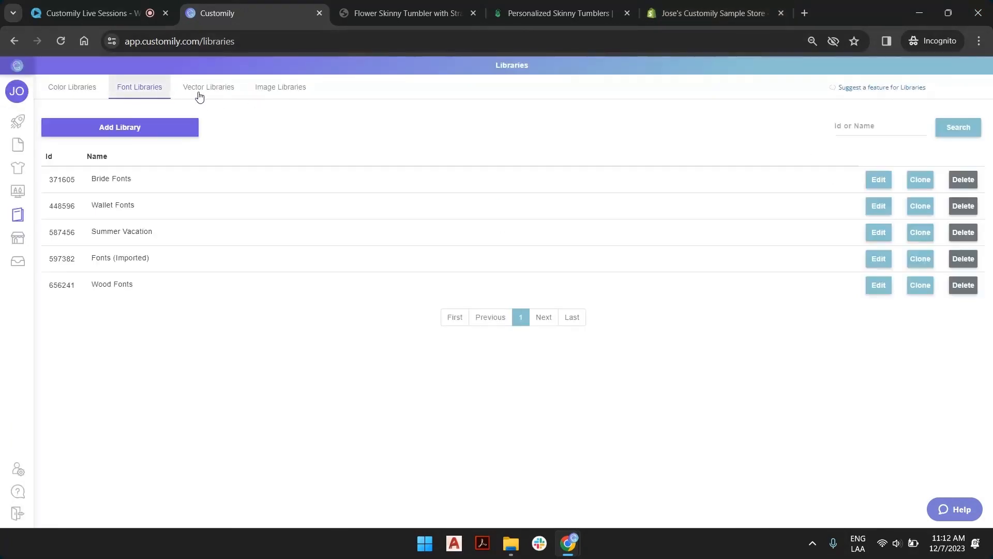
click(199, 95)
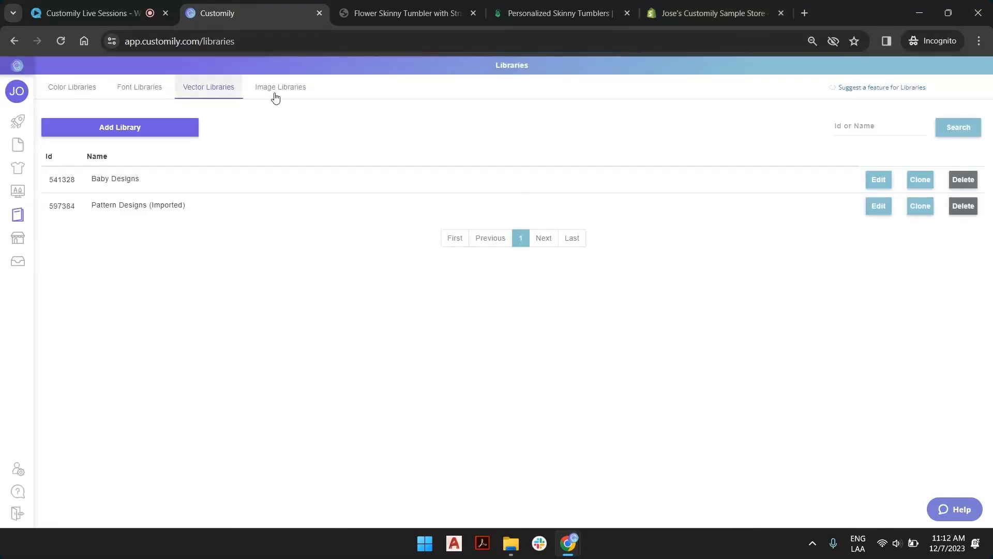
click(274, 92)
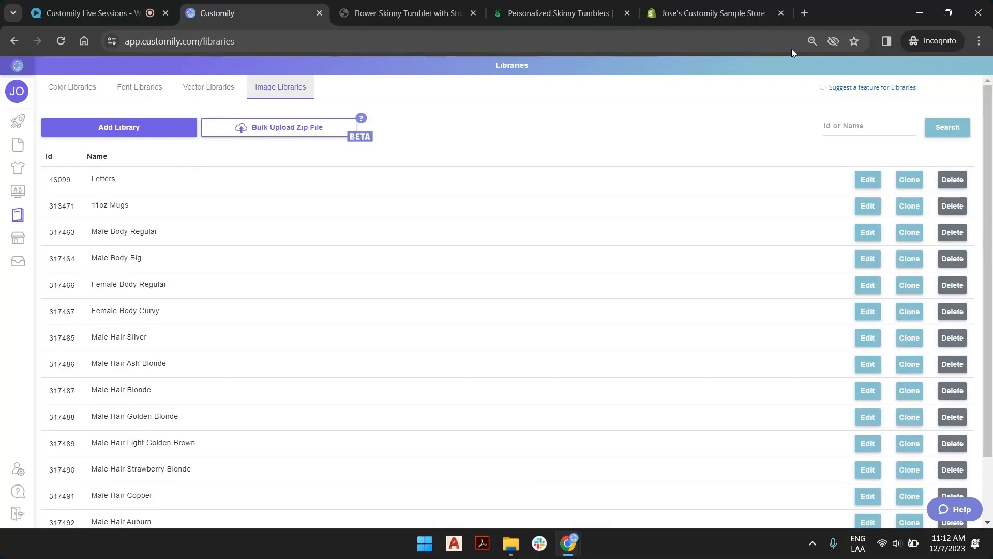
Open the store's list of products for linking and view the options for filtering by link status.
click(16, 242)
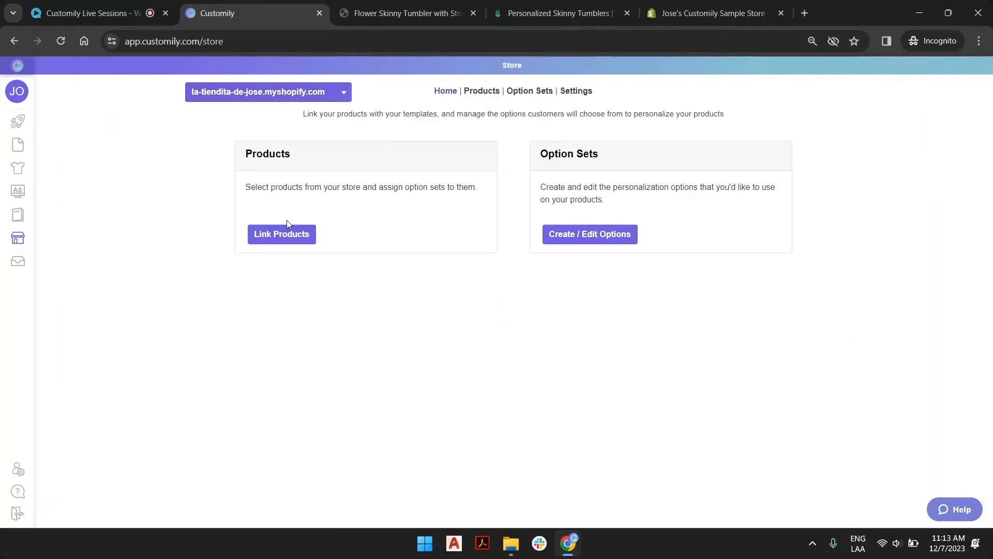
click(283, 235)
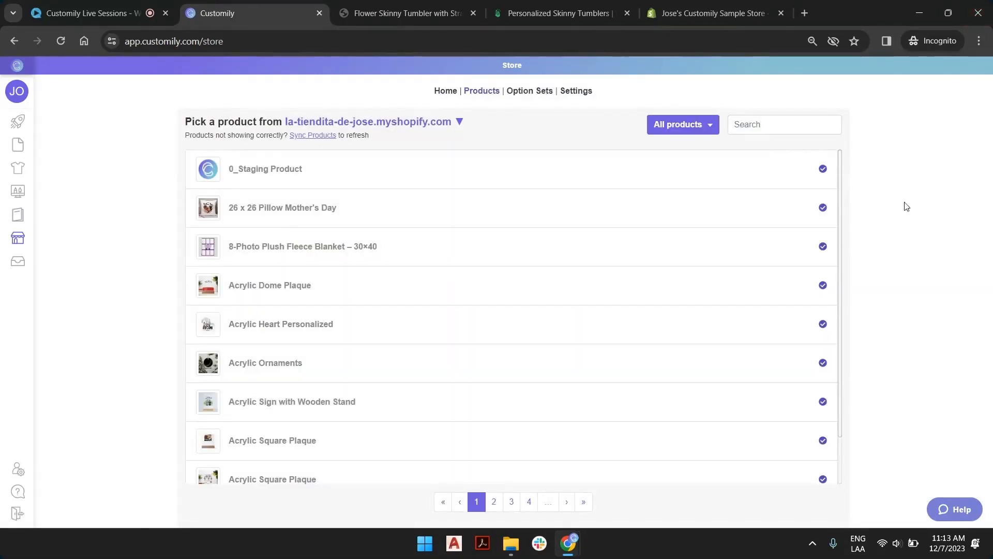
click(709, 123)
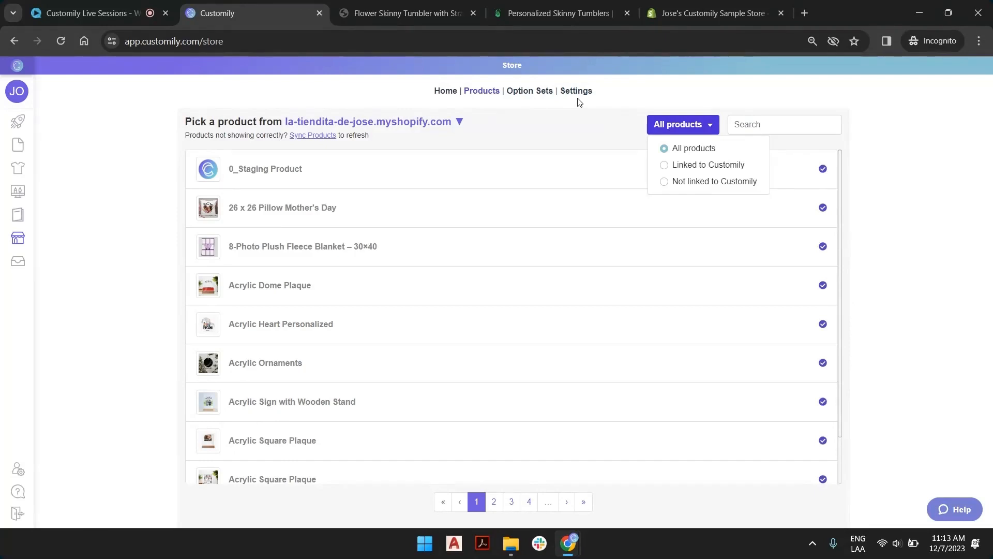
mouse_move(16, 260)
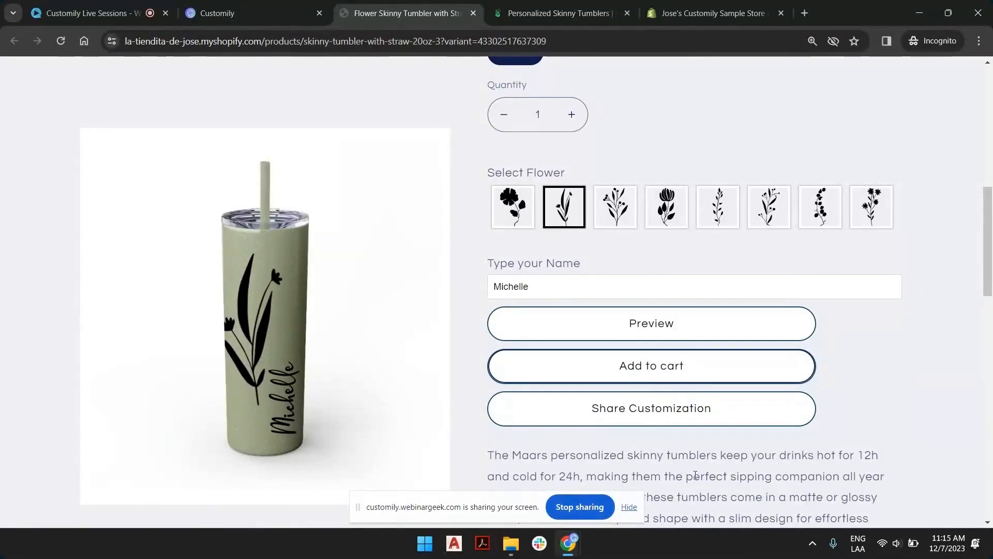
Look over the Flower Skinny Tumbler with Straw, 20oz product page in the Shopify store.
scroll(414, 417, up, 8)
scroll(606, 233, up, 2)
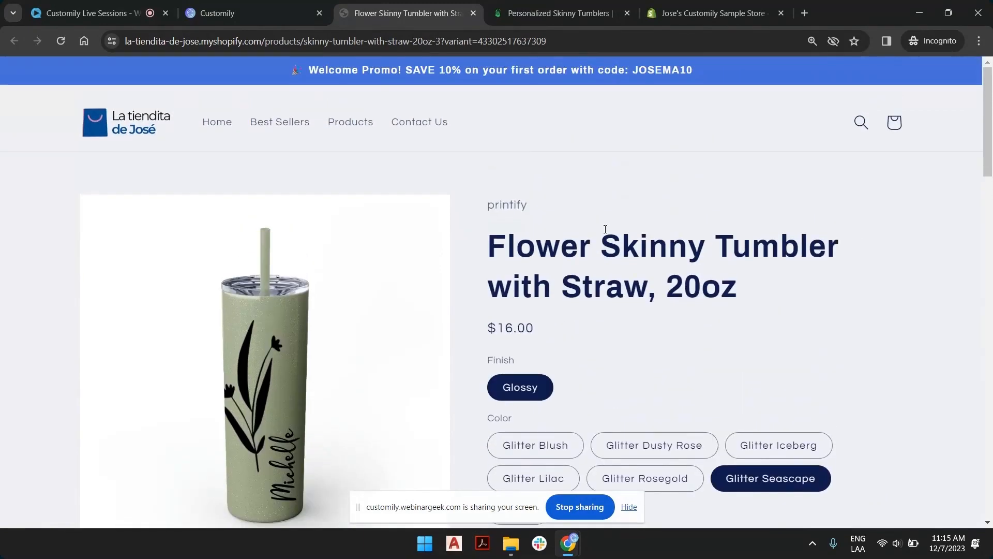
click(628, 507)
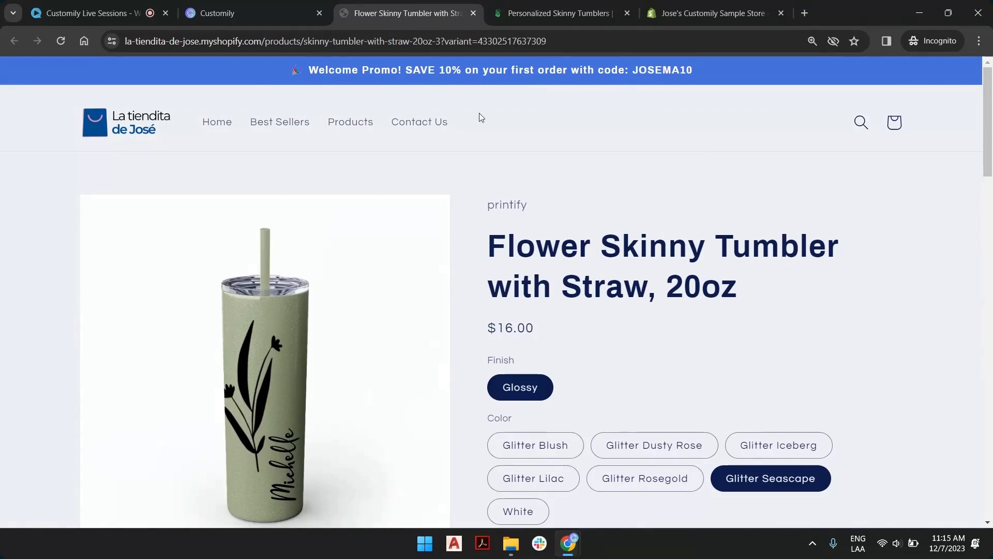
Switch back to Customily and start creating a new product from the Printify catalog.
click(275, 20)
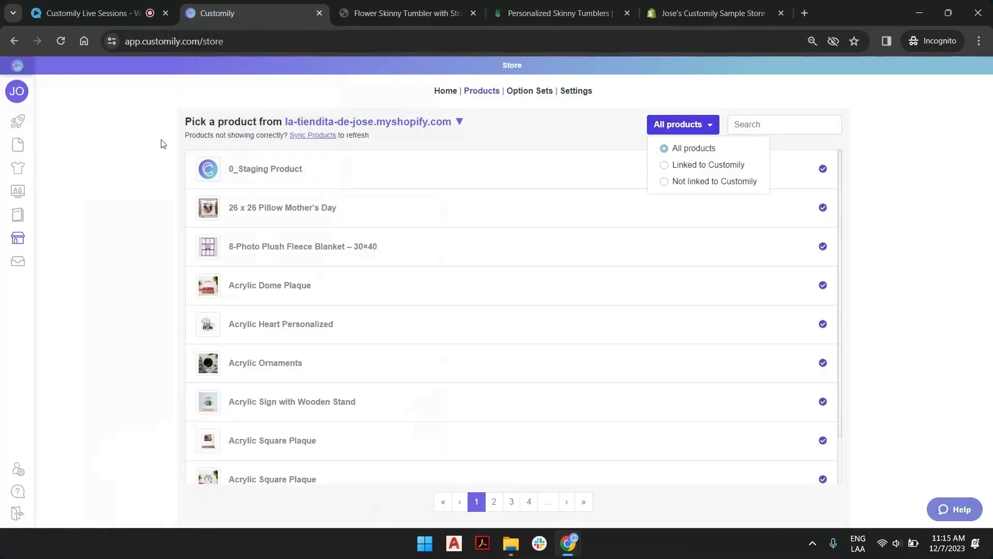
click(13, 123)
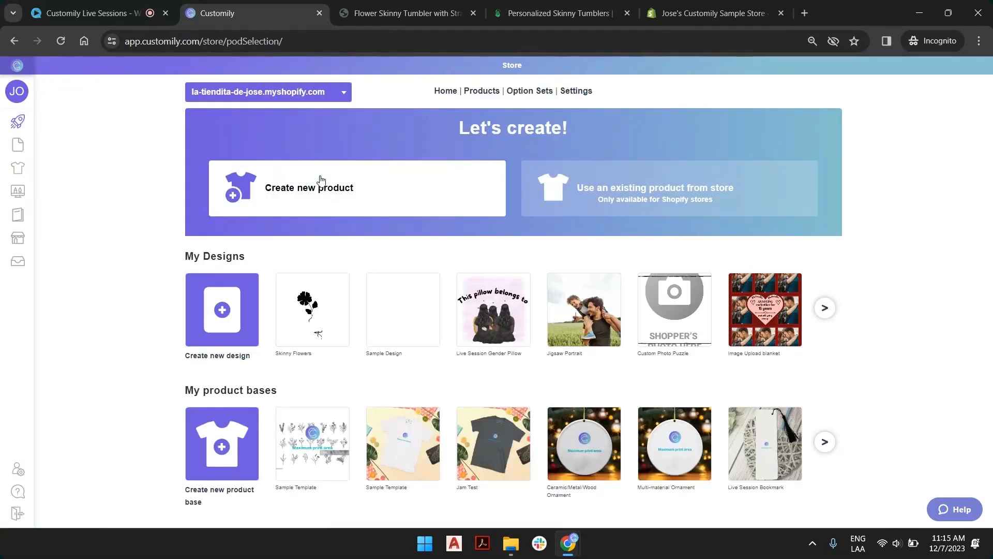
click(321, 180)
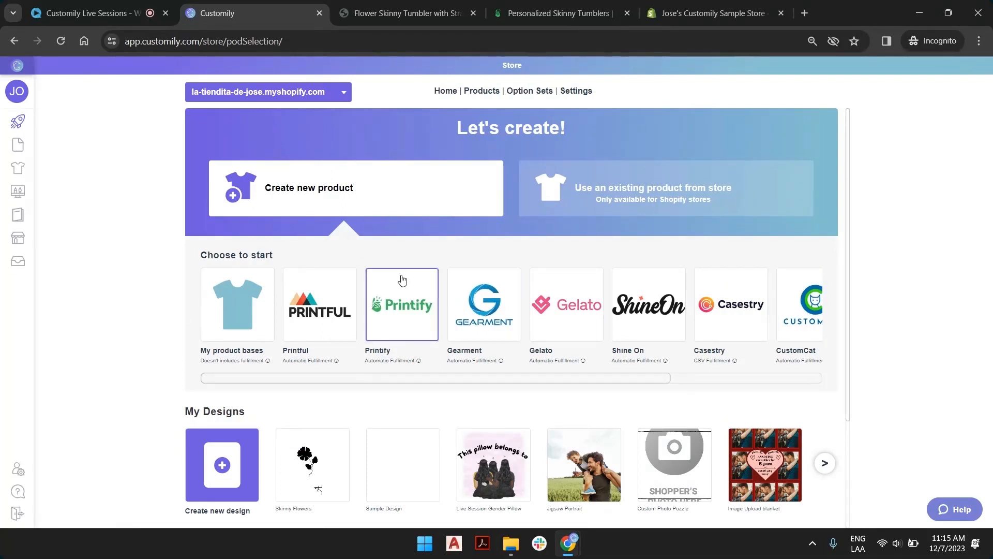
click(408, 309)
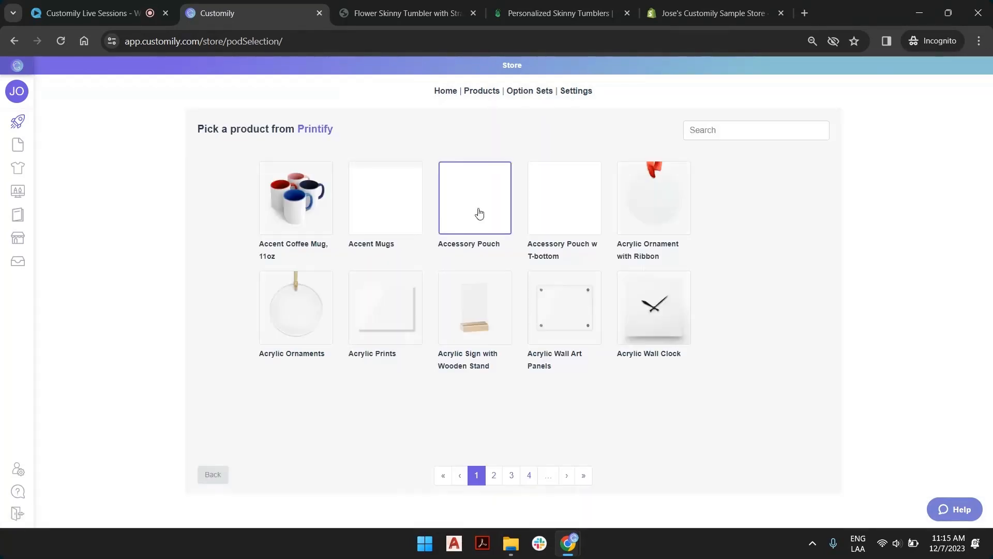
Browse the Printify catalog, search it for "skinny" and pick the Skinny Tumbler with Straw, 20oz.
click(529, 476)
click(531, 475)
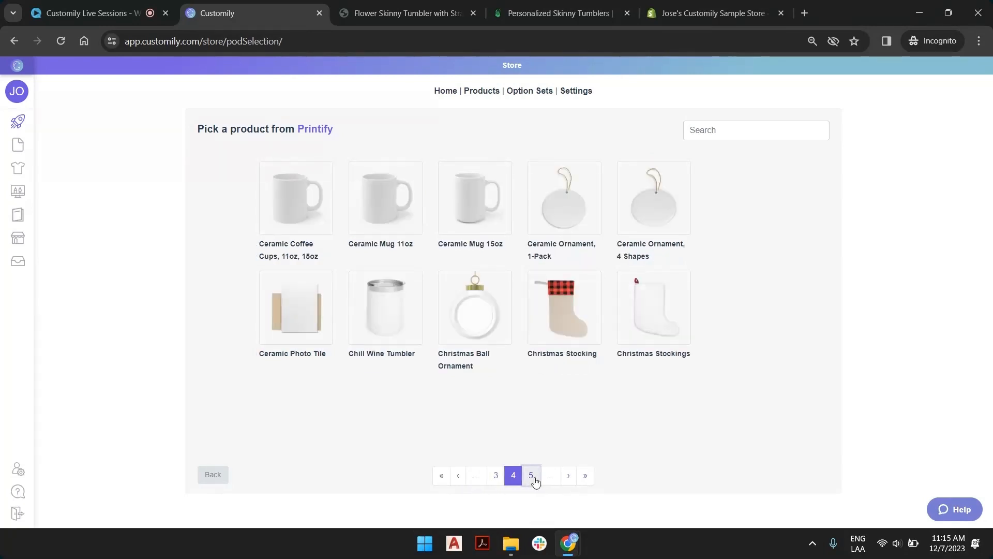
click(591, 476)
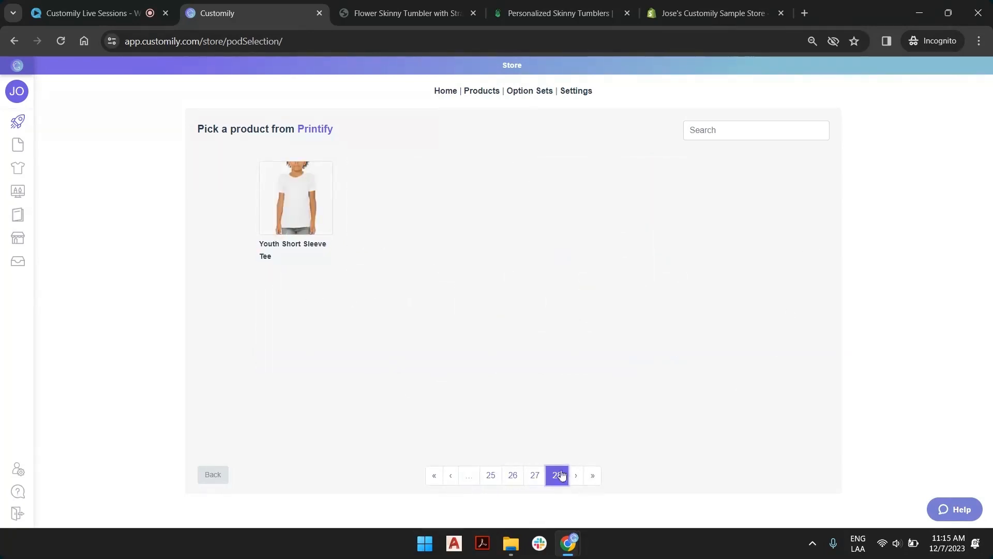
click(534, 475)
click(734, 132)
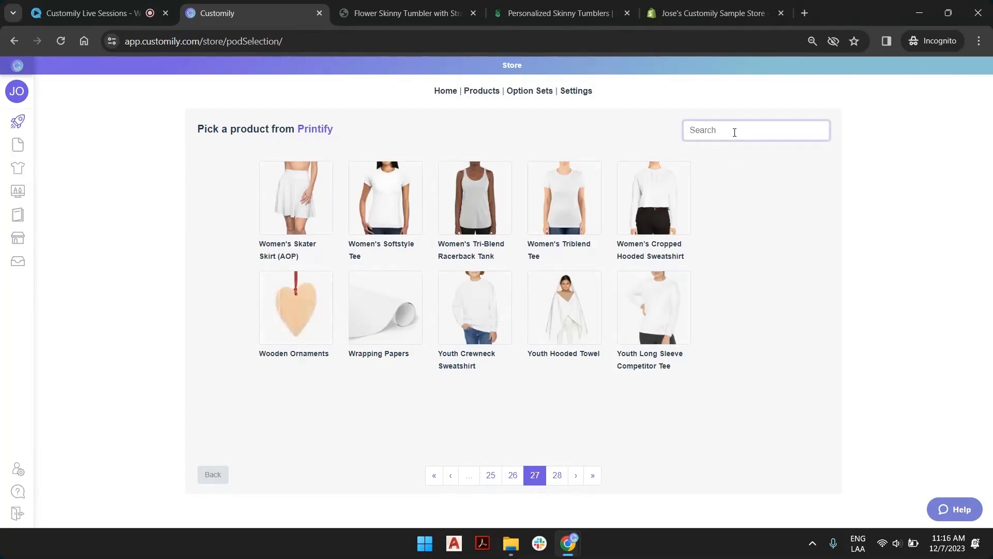
text(skin)
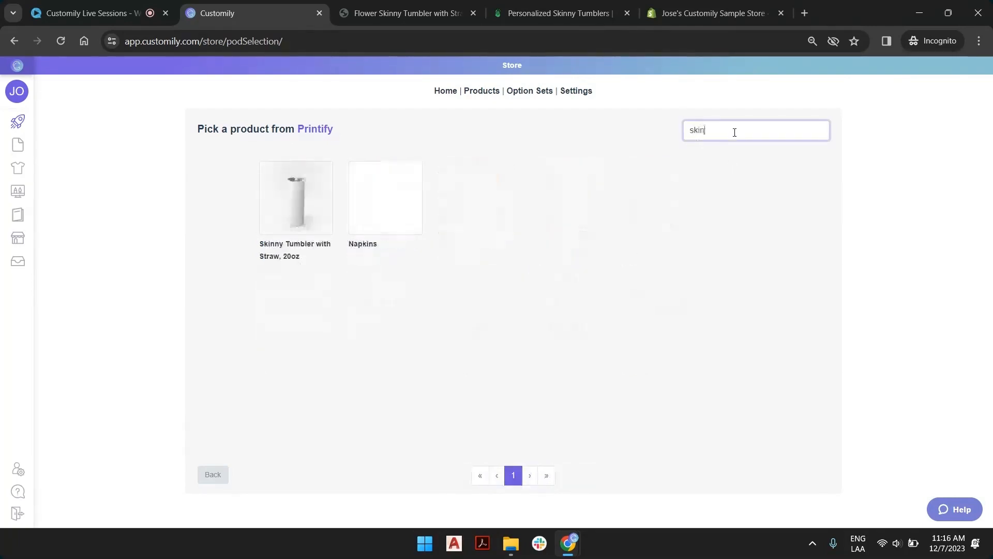
text(ny)
click(296, 205)
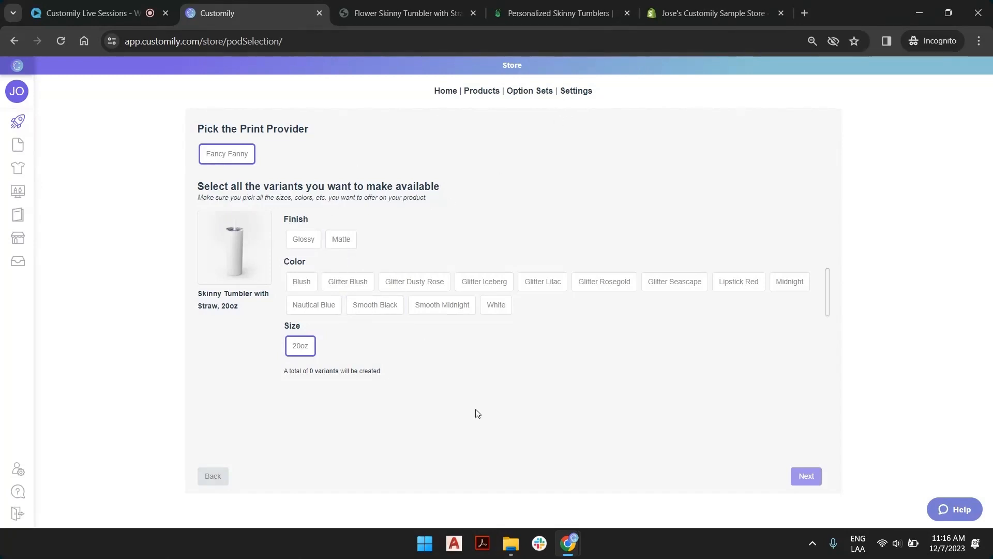
Choose the Glossy finish with the colors Glitter Blush, Glitter Dusty Rose and Glitter Iceberg, and continue to the design choice.
click(348, 241)
click(309, 241)
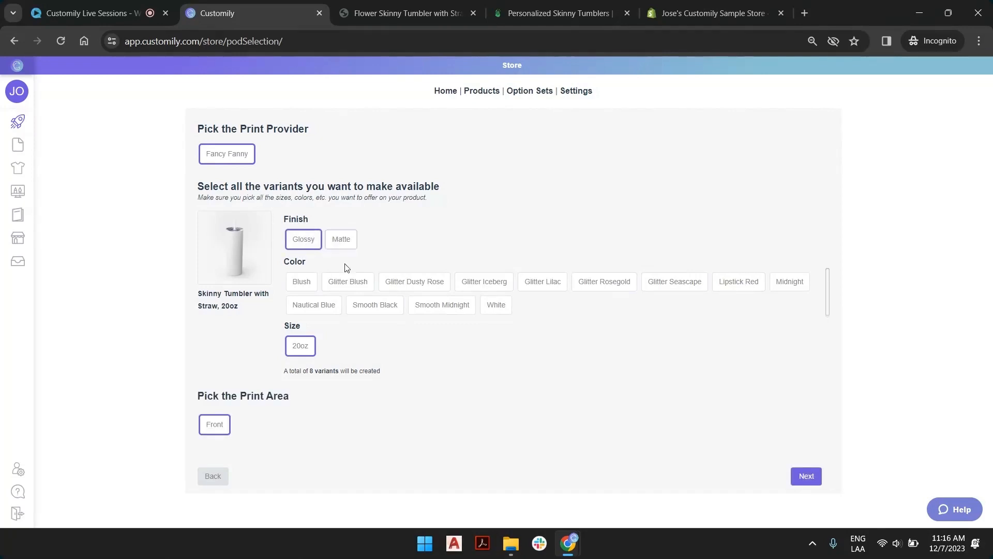
click(354, 282)
click(432, 287)
click(485, 283)
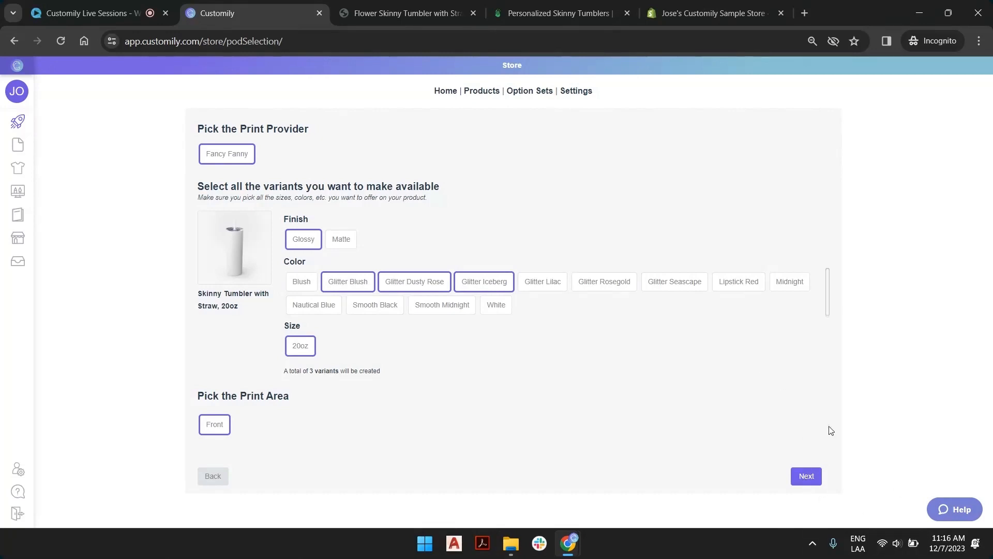
click(816, 482)
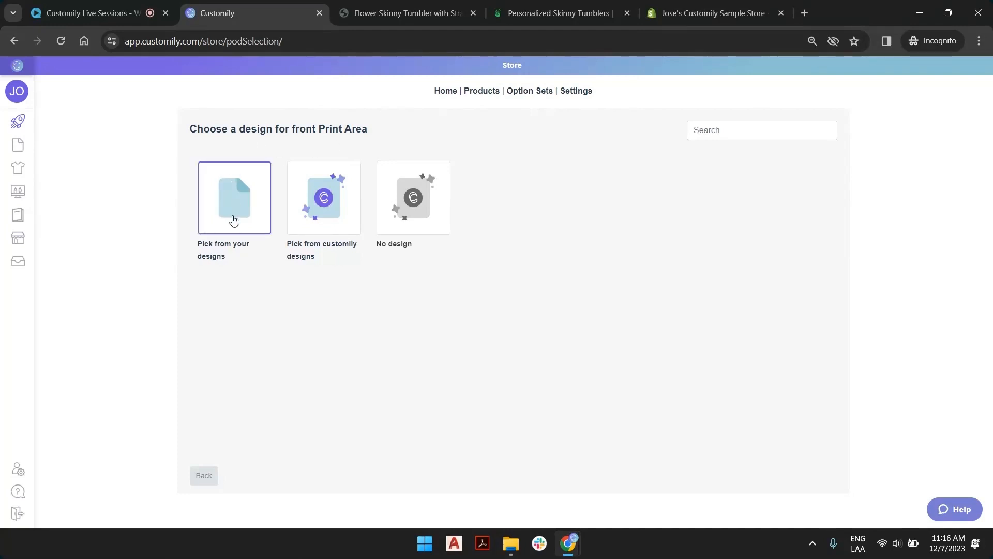
View the Customily design library for the front print area, go back, and view the account's own designs.
click(336, 192)
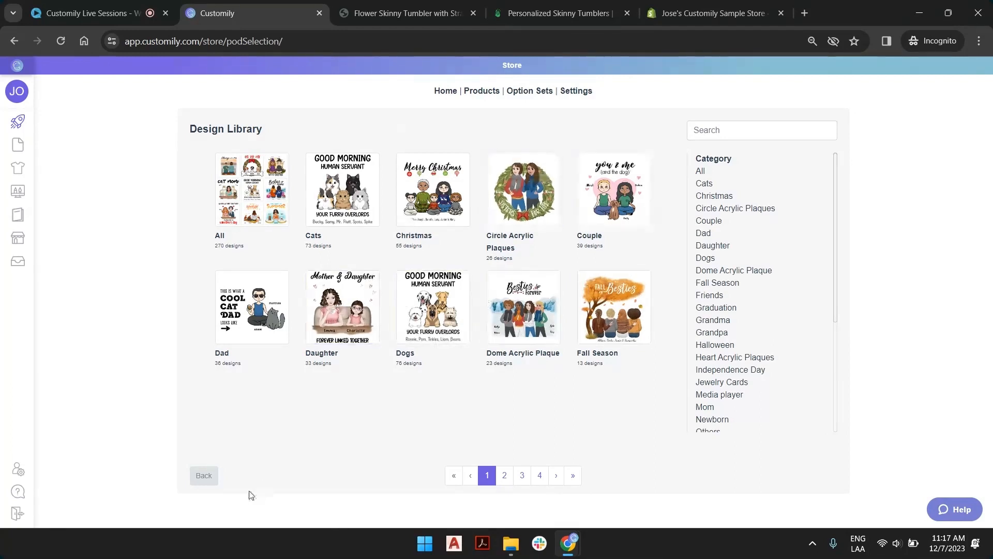
click(209, 478)
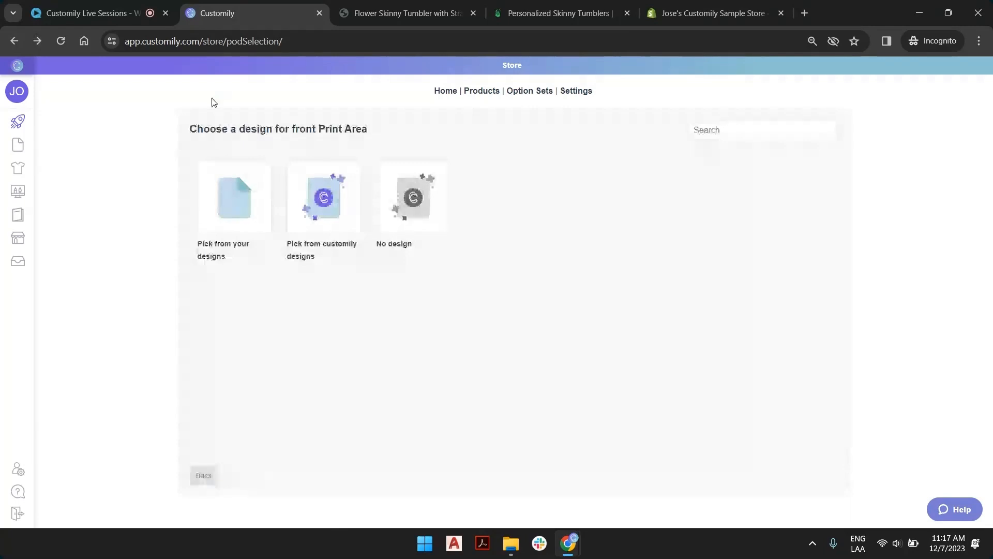
click(237, 205)
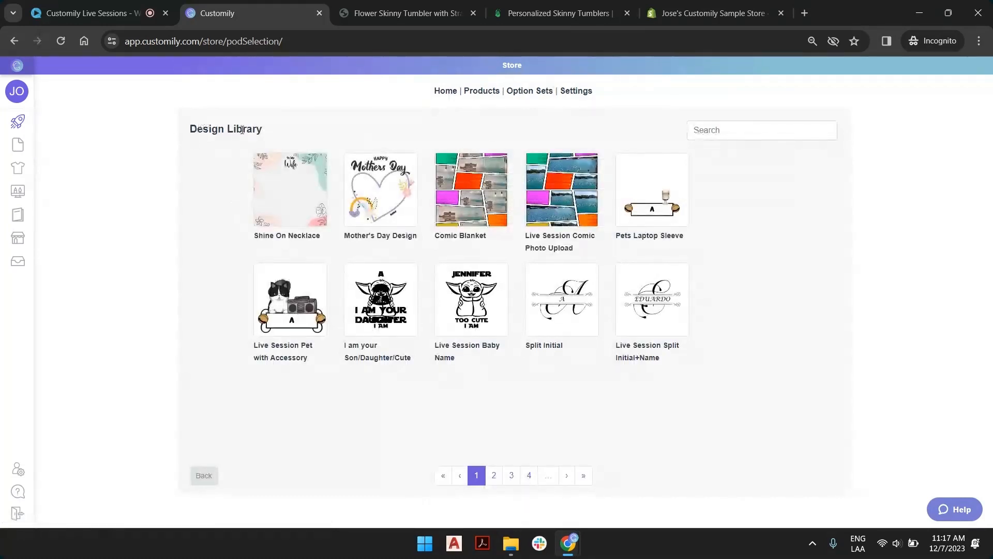
View the list of saved designs and return to the provider choices for creating a new product.
click(47, 150)
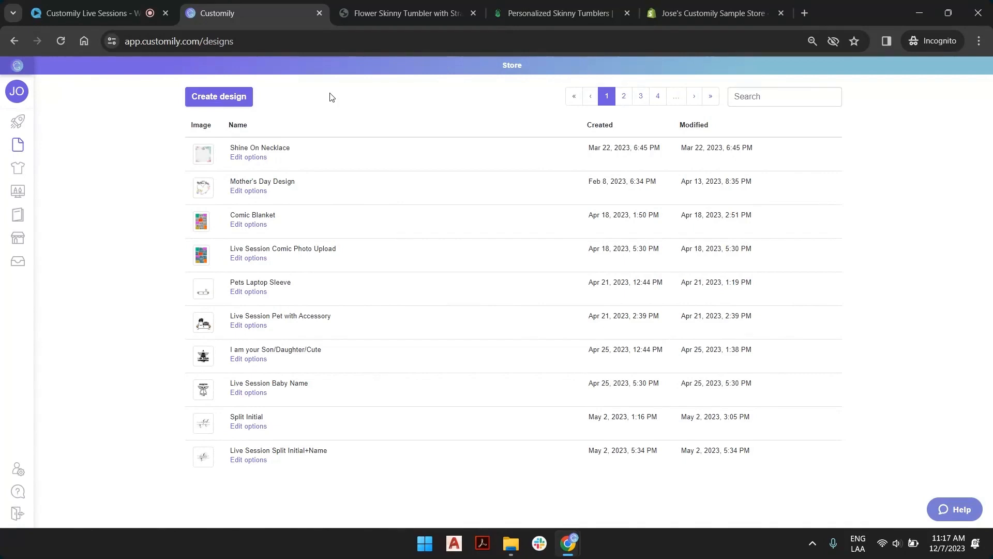
click(25, 122)
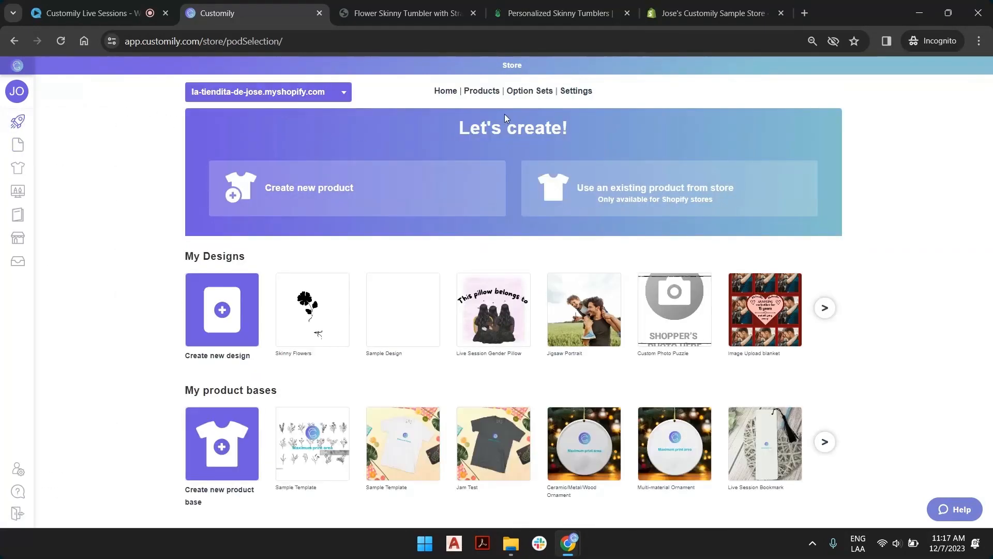
click(401, 203)
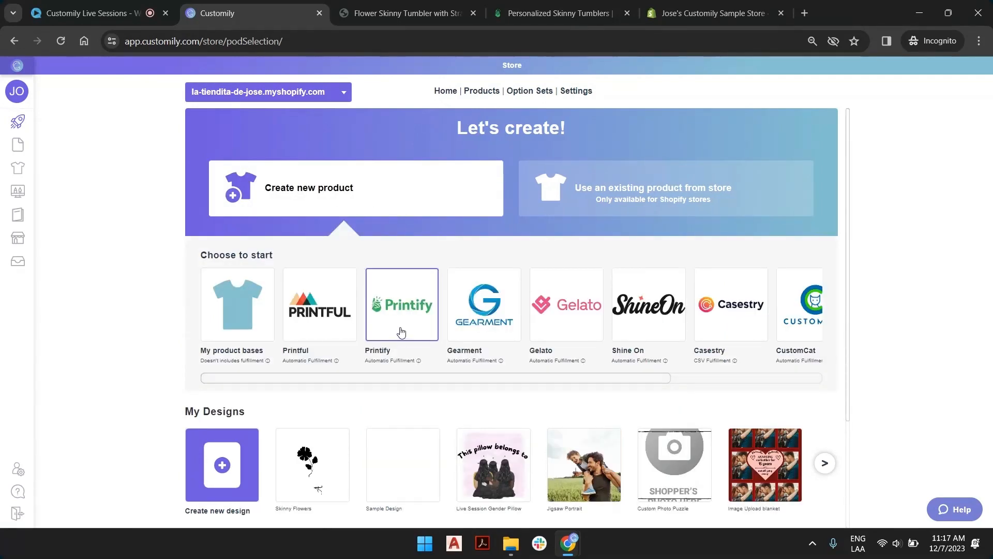
mouse_move(381, 364)
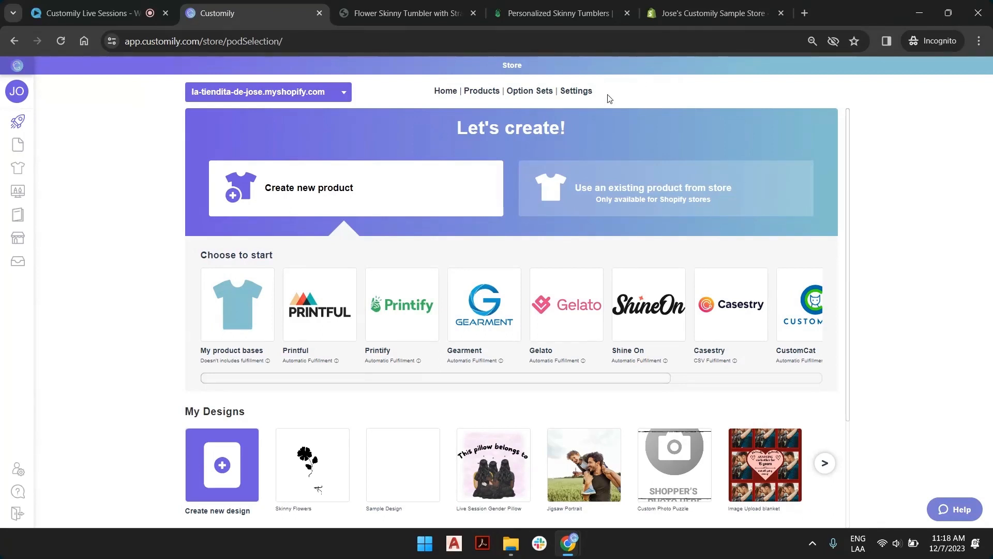
Open the store's integration settings and view the list of providers available for integration.
click(580, 93)
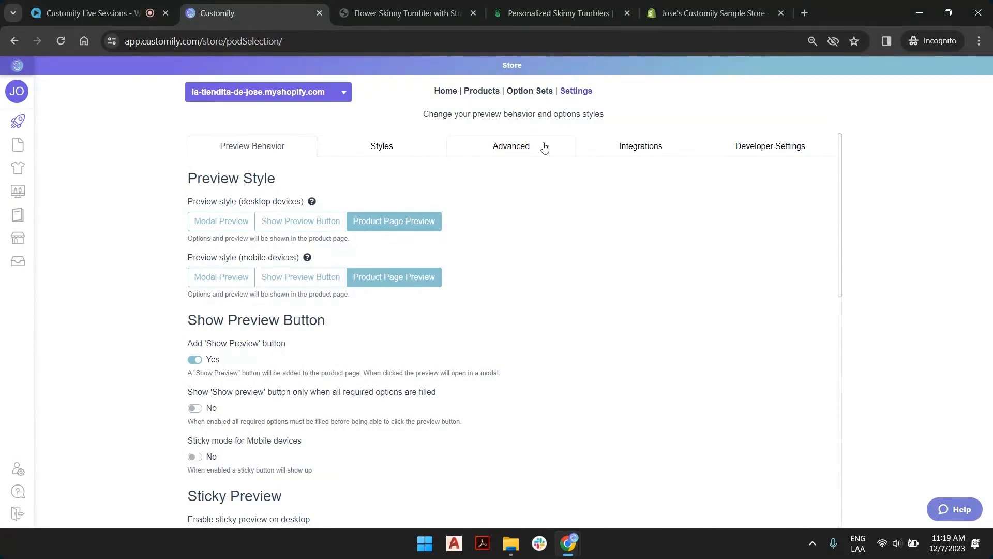
click(650, 151)
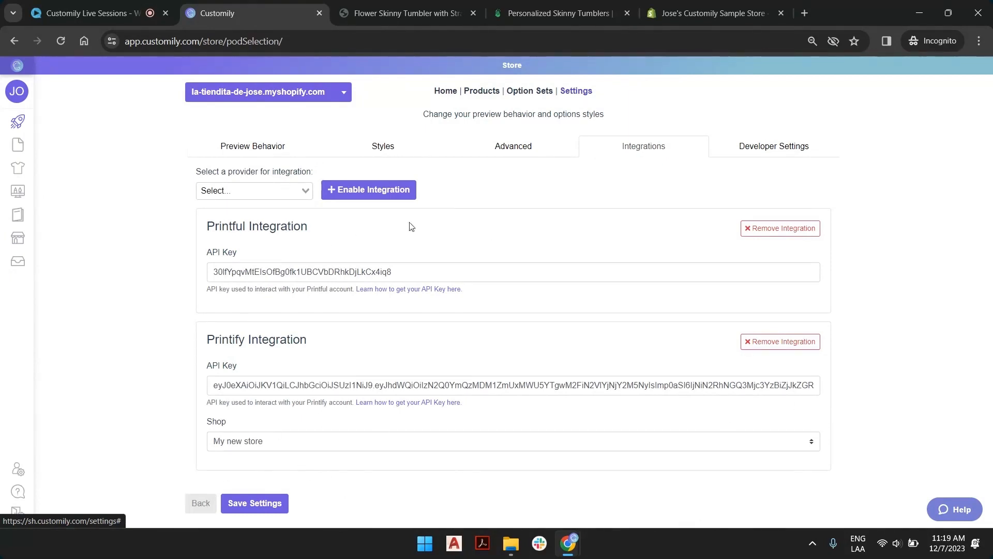
click(266, 192)
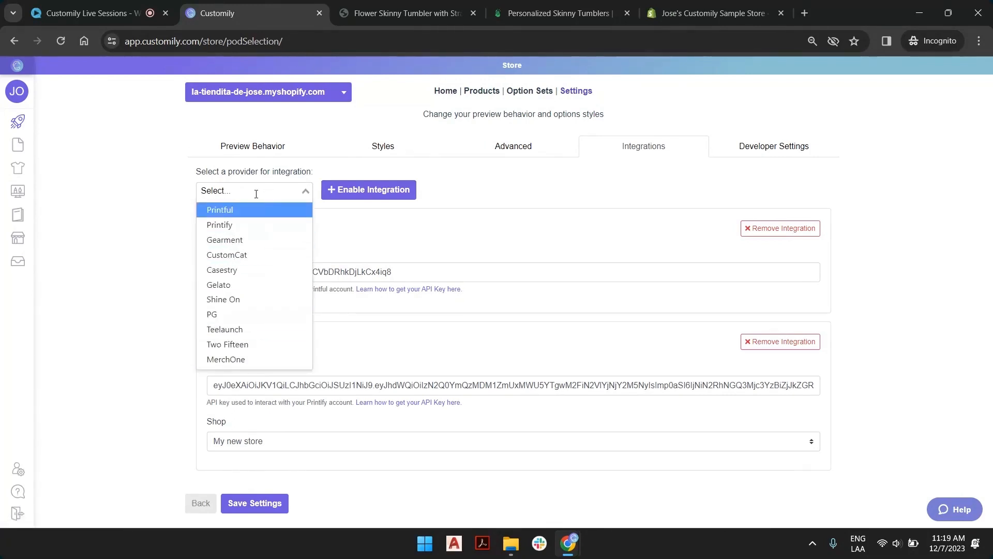
Try to enable the Printify integration once more, and add a CustomCat integration to the store.
click(252, 224)
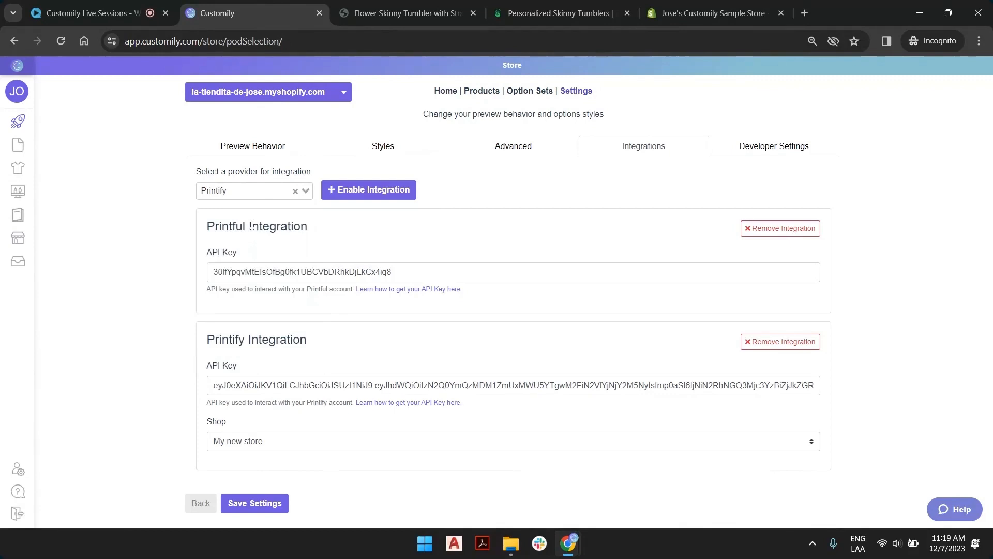
click(389, 192)
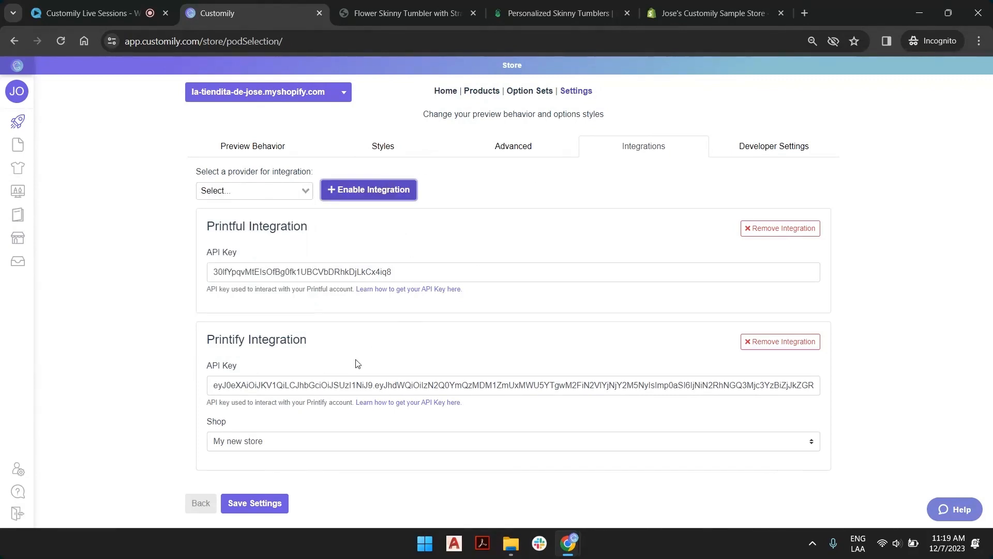
click(303, 190)
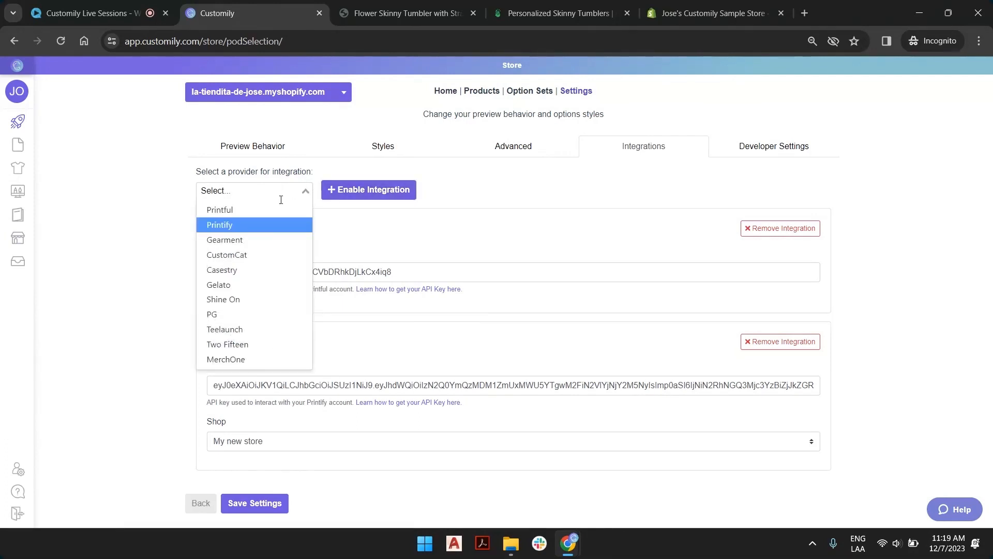
click(257, 255)
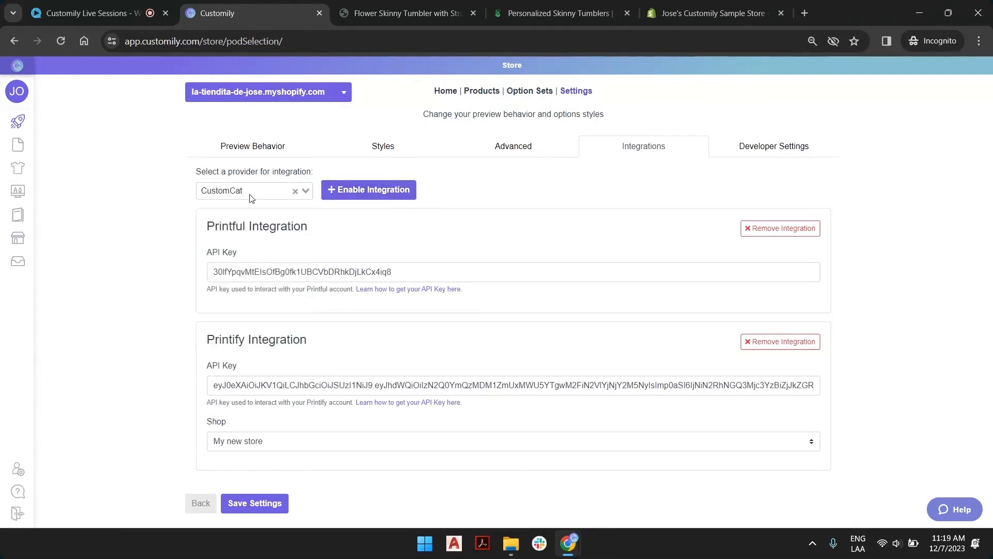
click(356, 191)
scroll(496, 310, down, 3)
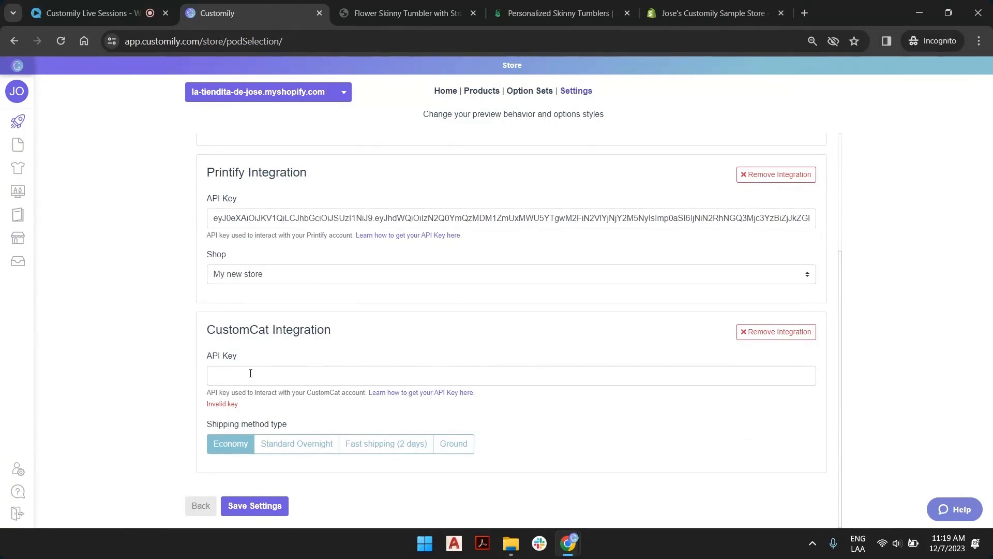
Examine the CustomCat API key field and read the help article on finding POD providers' API keys, through the Printify token instructions.
click(224, 372)
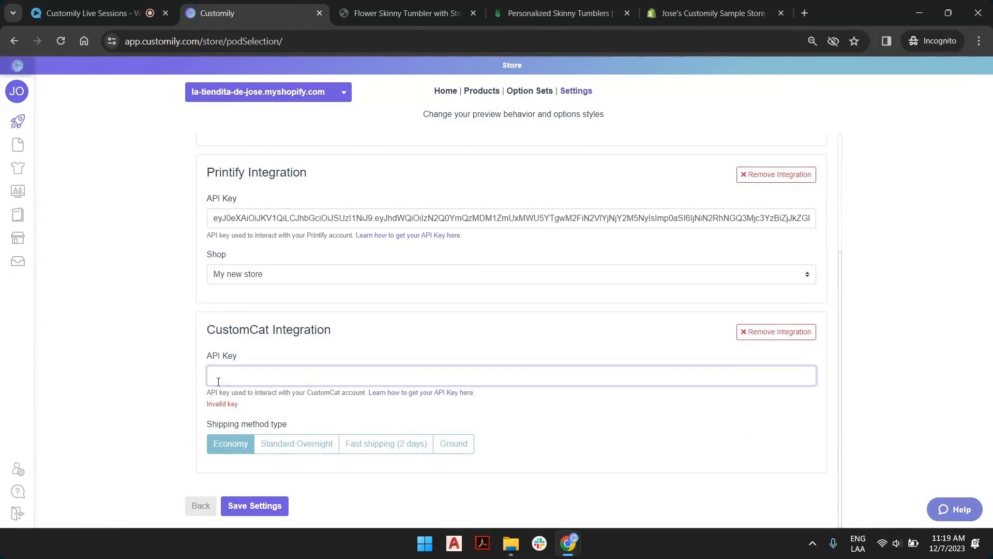
drag(208, 328, 271, 333)
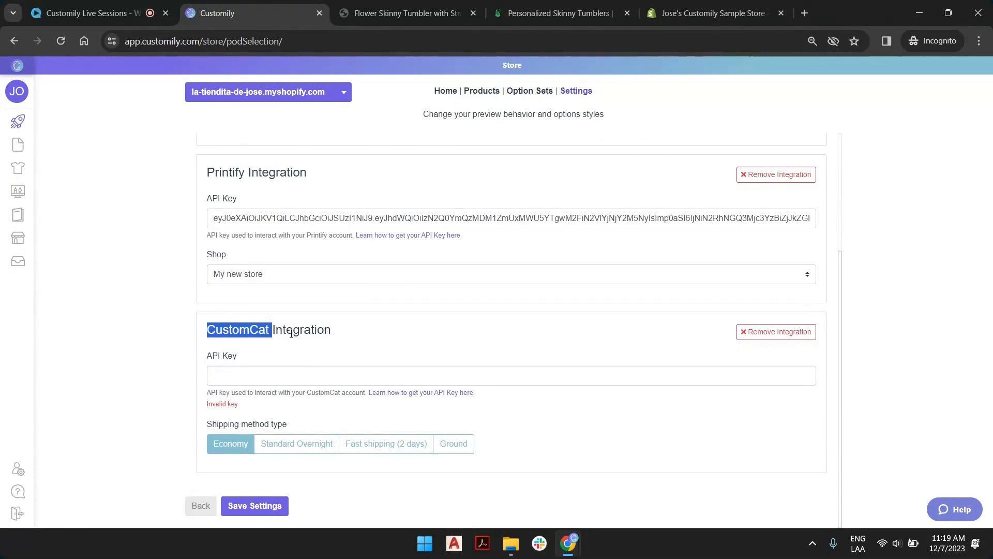
drag(212, 404, 235, 405)
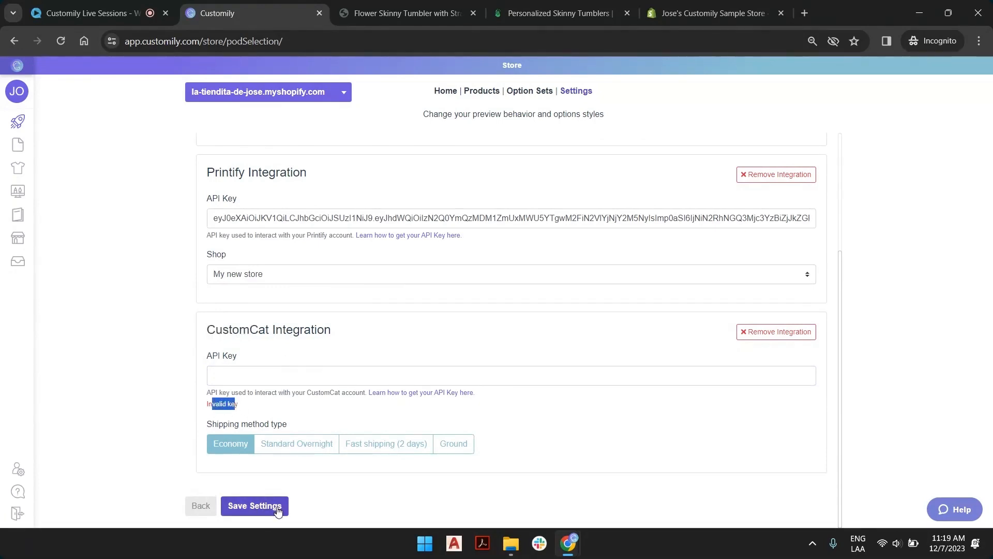
click(275, 373)
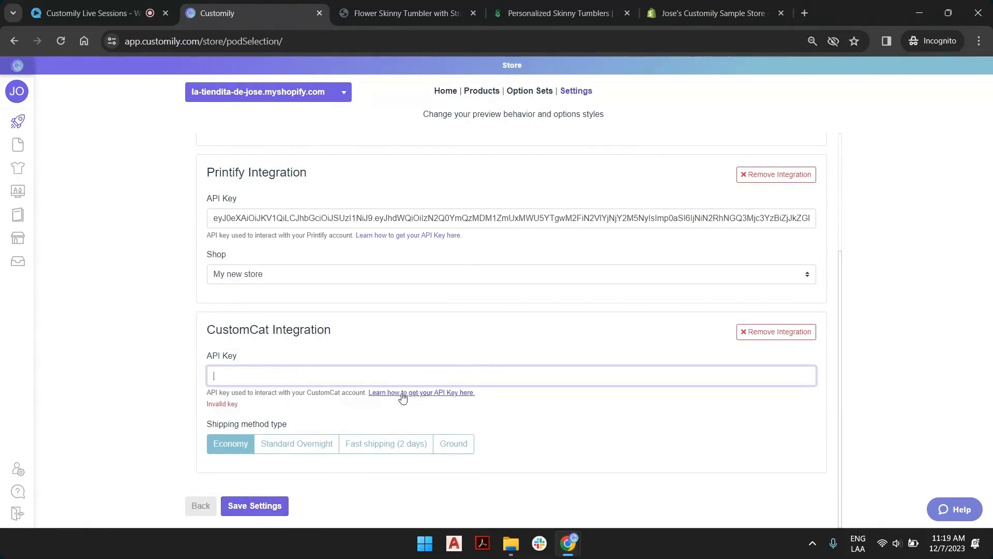
click(464, 393)
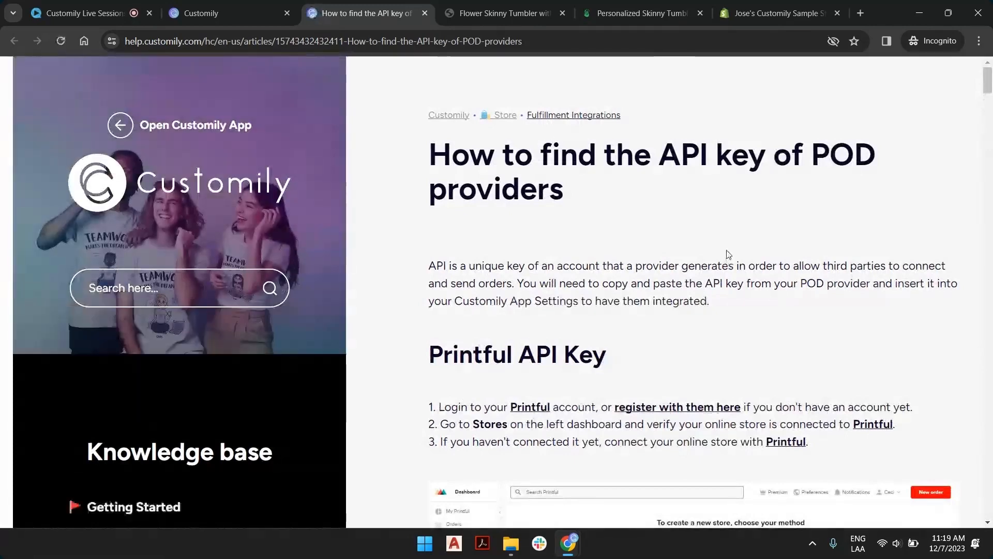
scroll(723, 256, down, 1)
scroll(723, 256, down, 5)
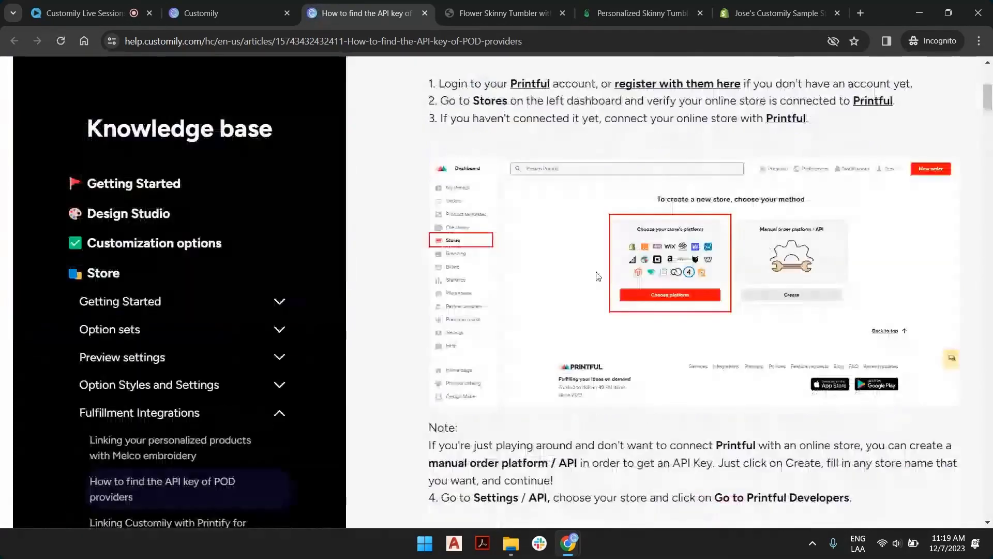
scroll(698, 266, down, 7)
scroll(697, 266, down, 15)
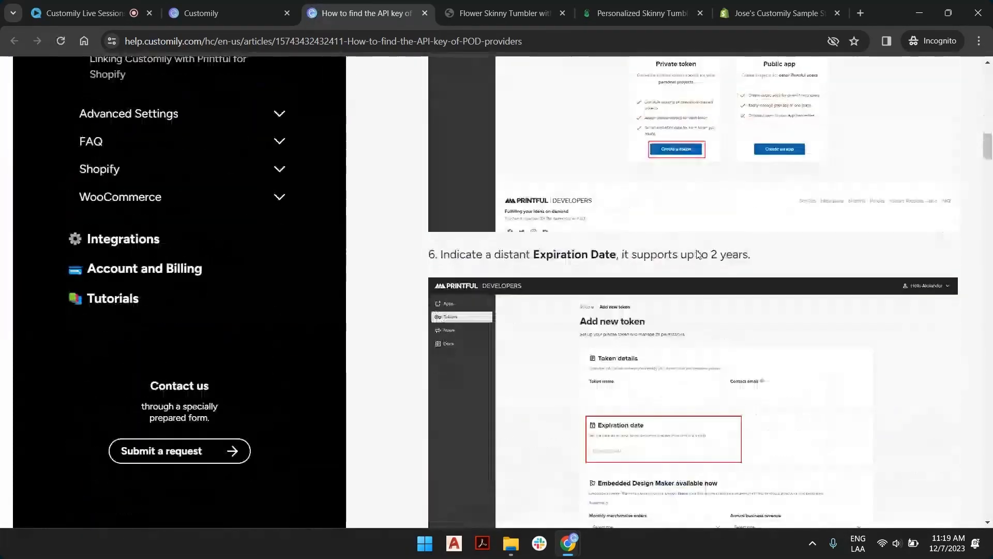
scroll(698, 254, down, 10)
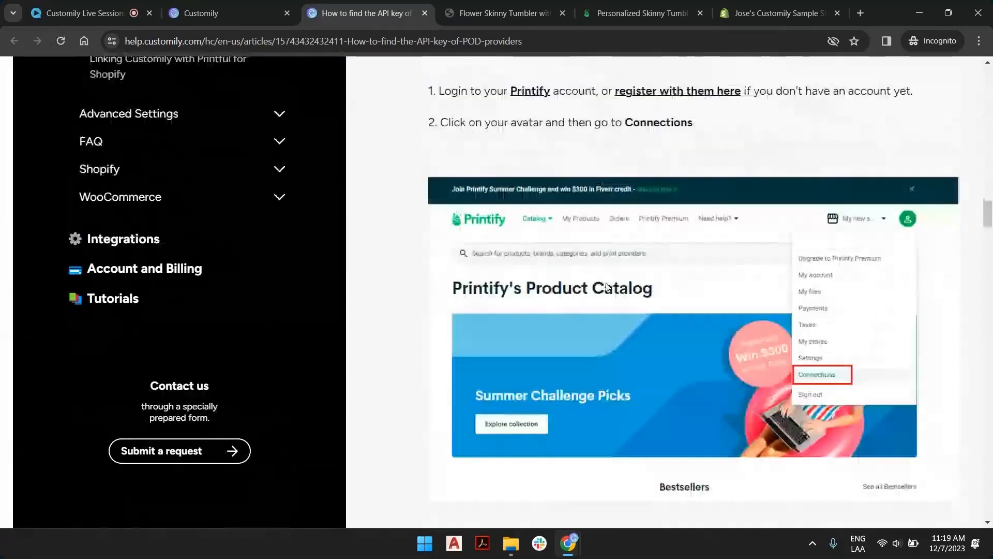
scroll(698, 254, down, 7)
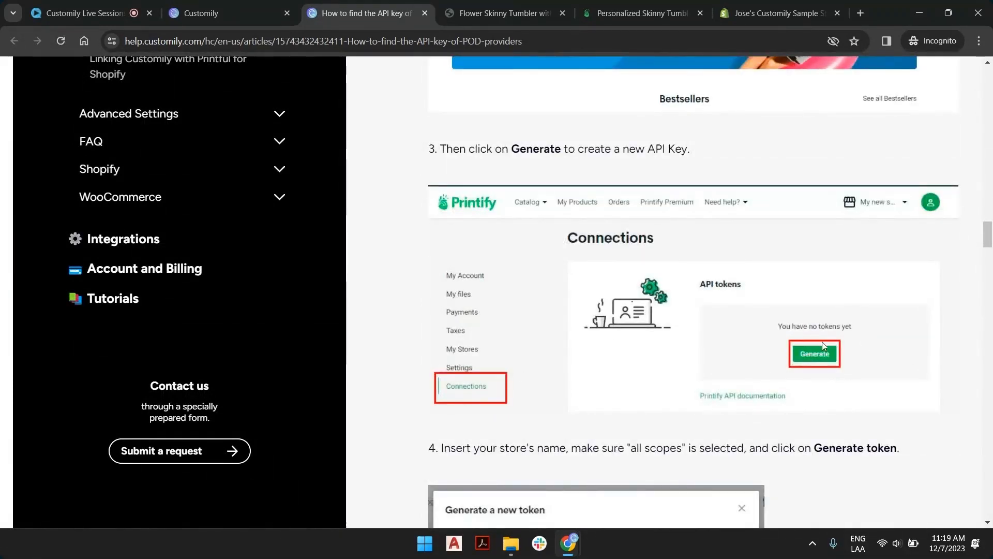
scroll(818, 348, down, 5)
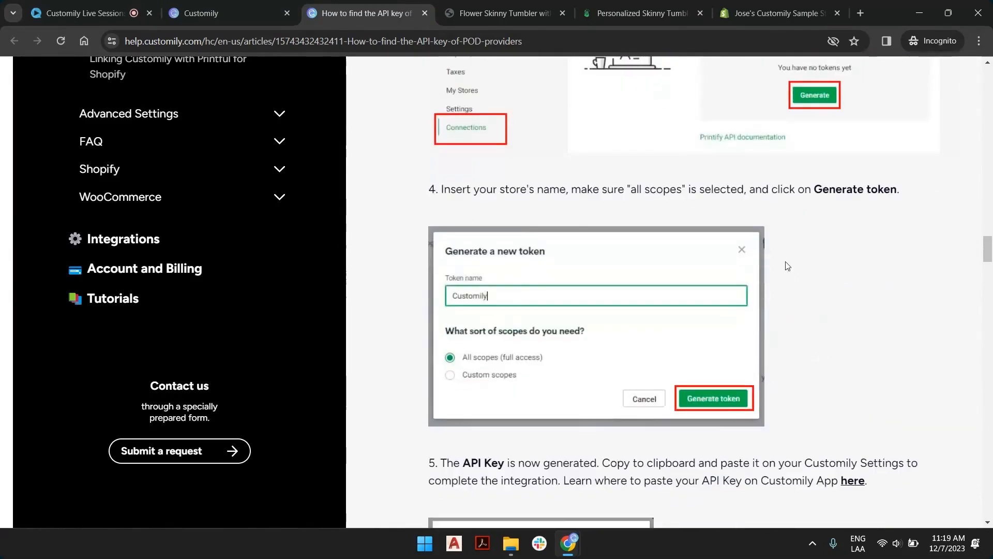
Return to the store's integration settings, save them with the CustomCat API key left blank, and check the Printify API key field.
click(259, 1)
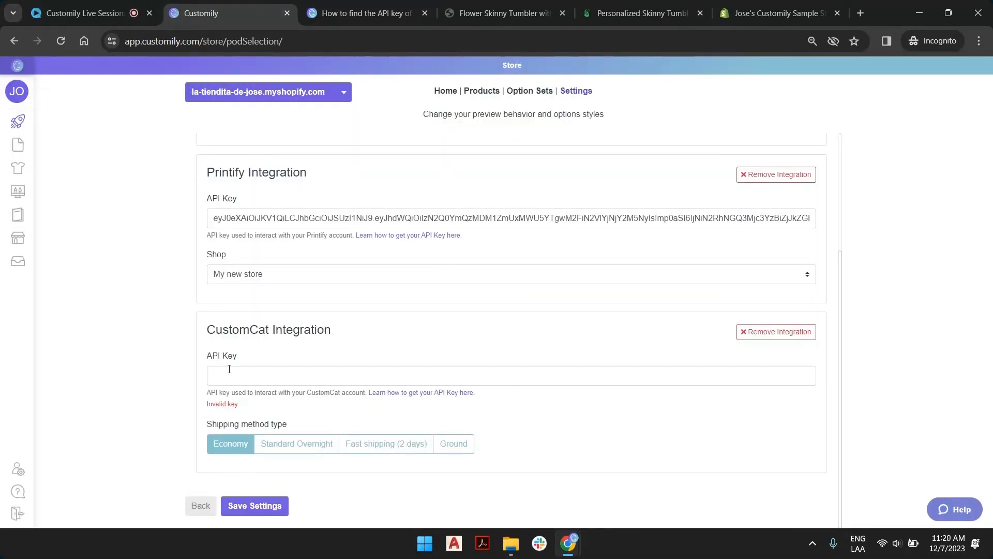
click(262, 503)
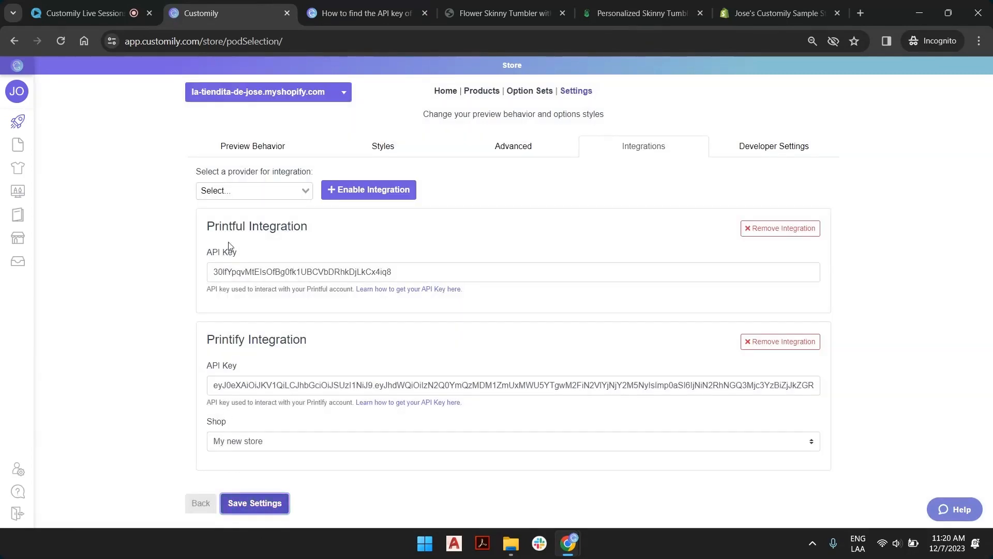
drag(221, 386, 348, 385)
click(436, 360)
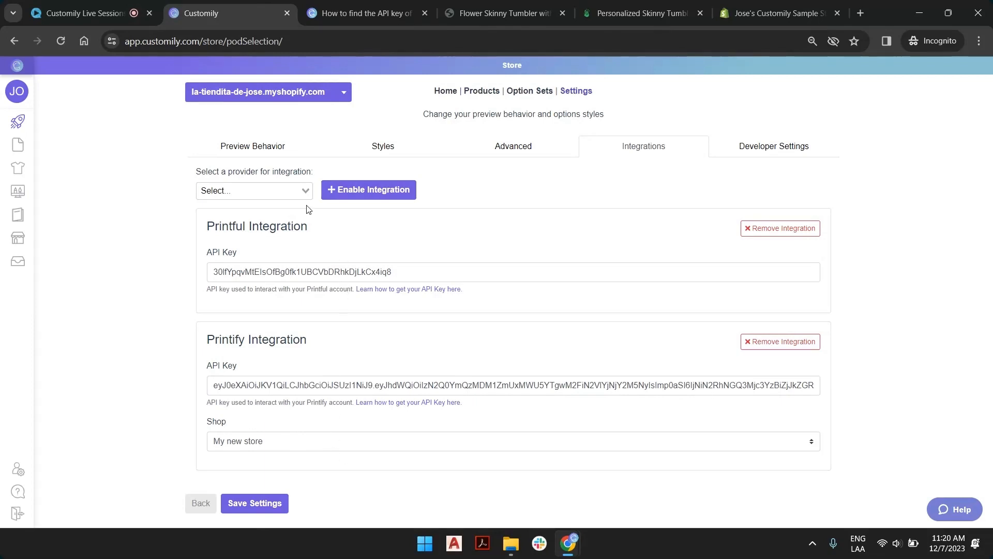
Go back to the start page and view the provider choices for a new product and the saved designs.
click(19, 124)
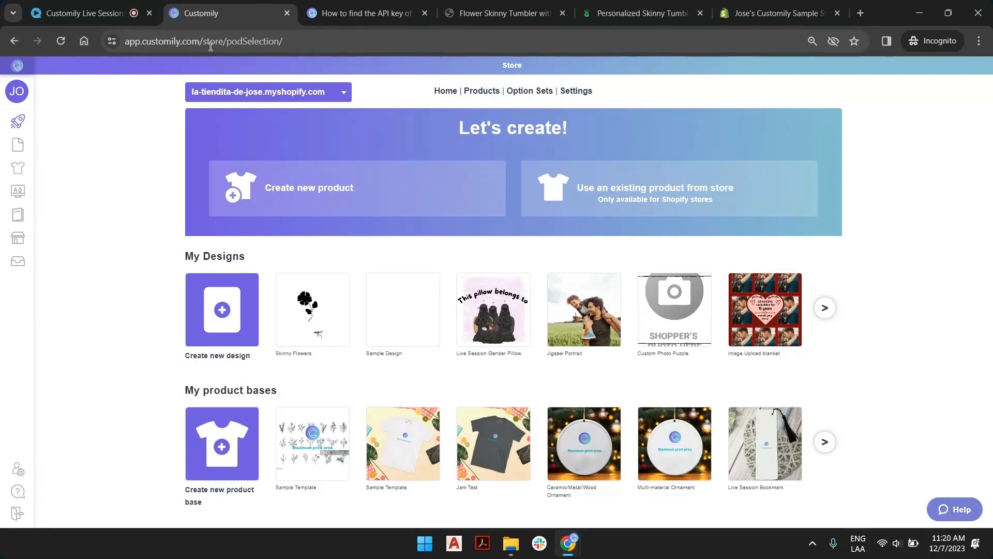
click(341, 192)
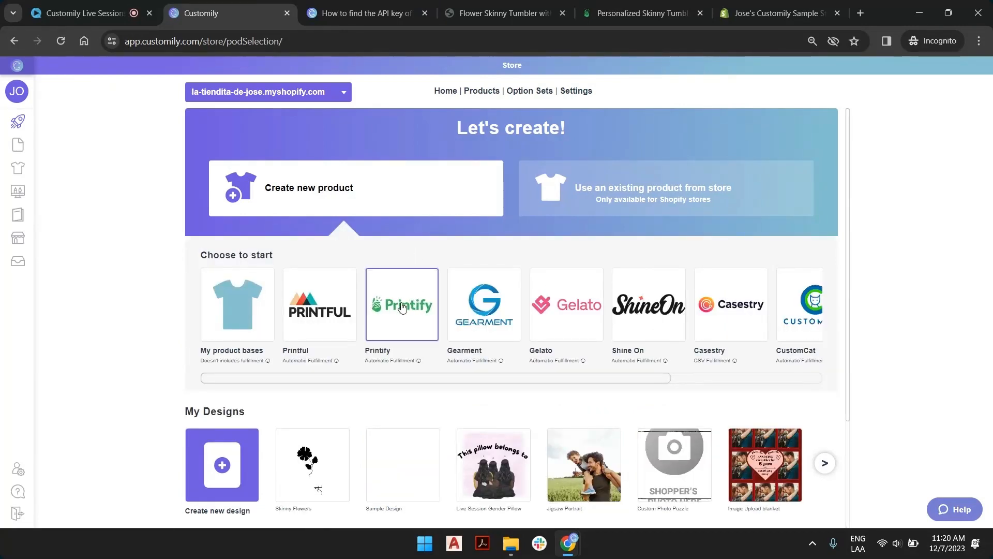
scroll(402, 308, down, 1)
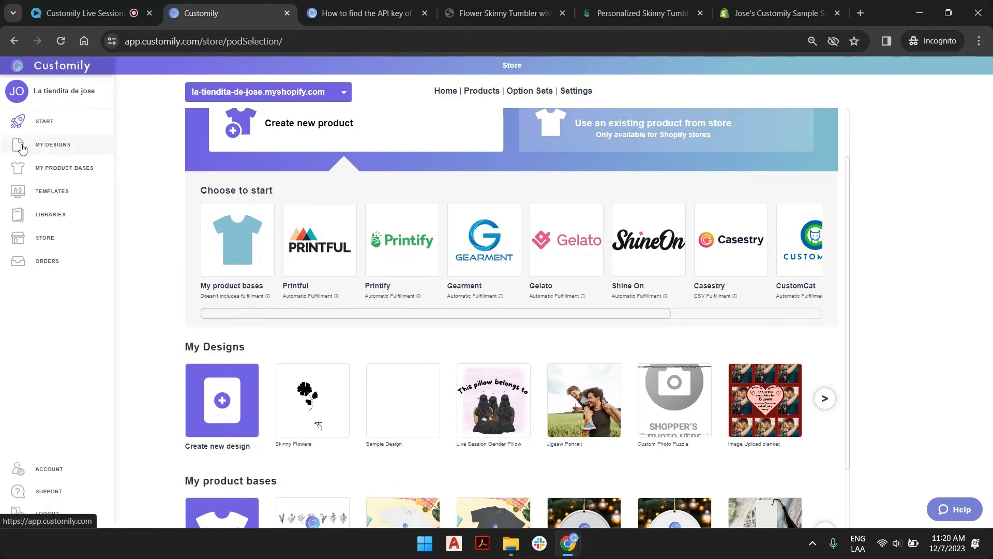
Create a new design named "Flower + Name Design".
click(212, 399)
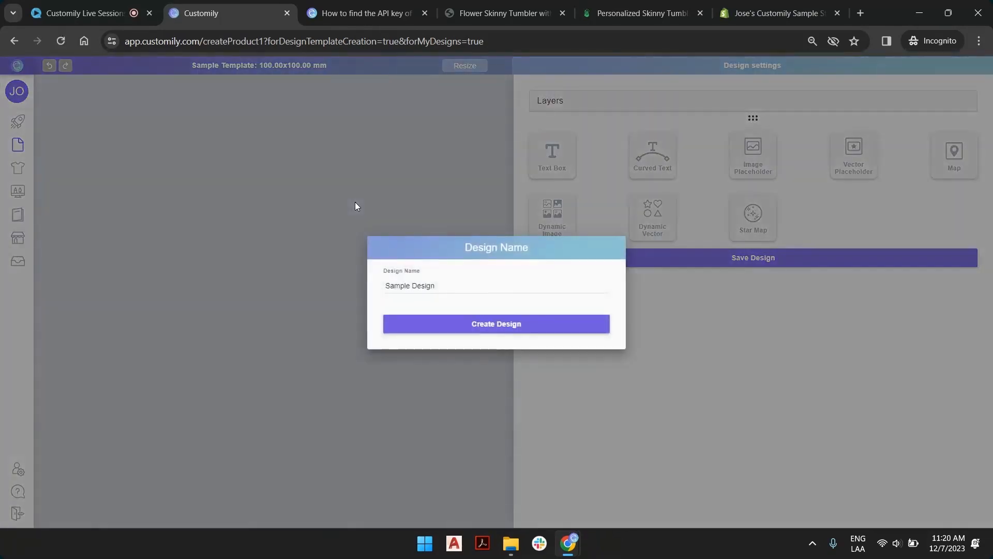
double_click(425, 286)
triple_click(425, 286)
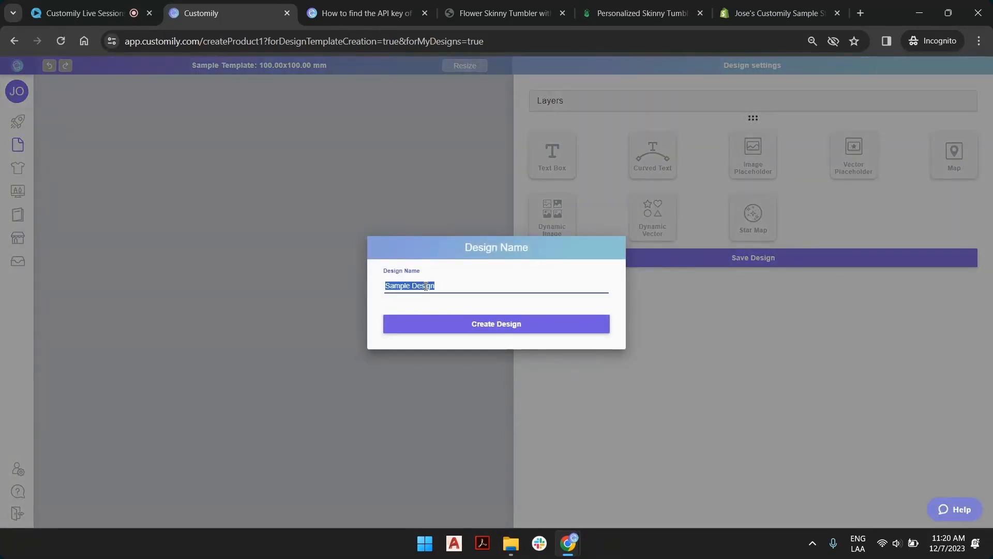
text(Flower +)
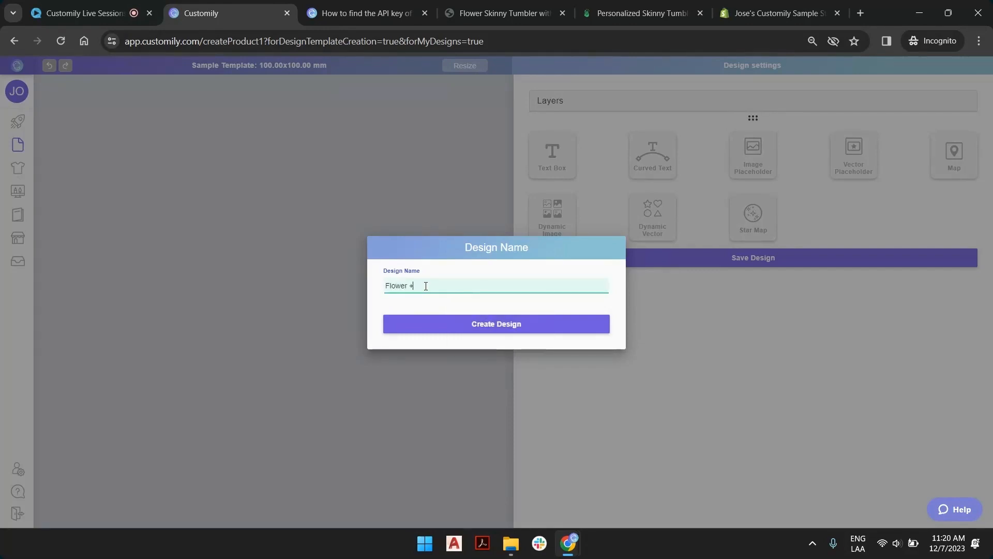
text( Name Design)
key(Return)
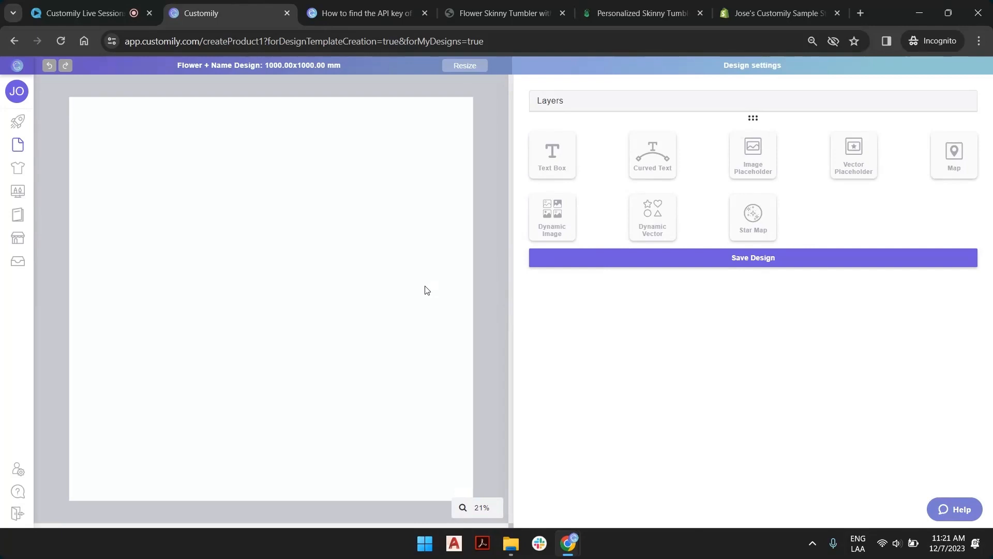
Switch to Printify, examine the Skinny Tumbler with Straw, 20oz and its print area in Fancy Fanny's design editor, and return to Customily.
click(662, 15)
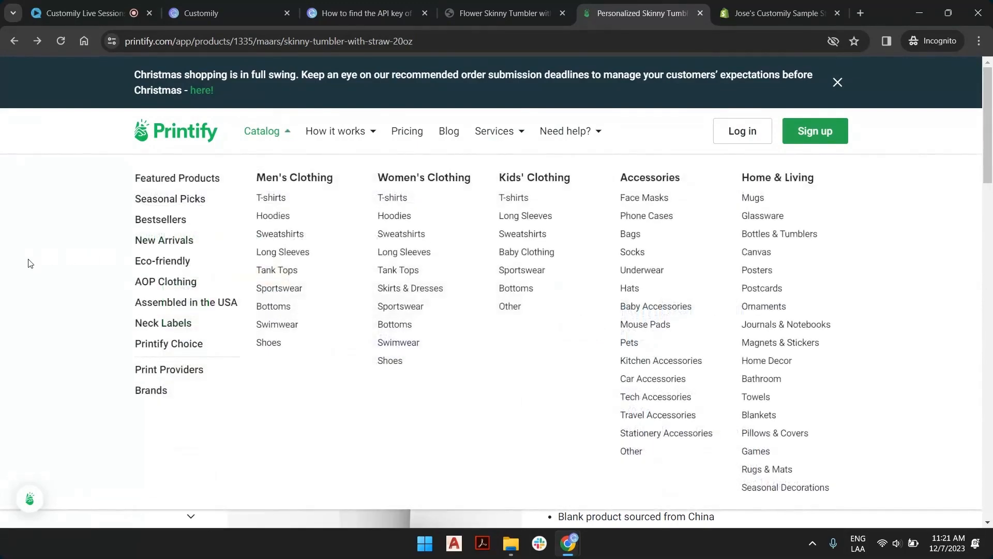
scroll(405, 329, down, 2)
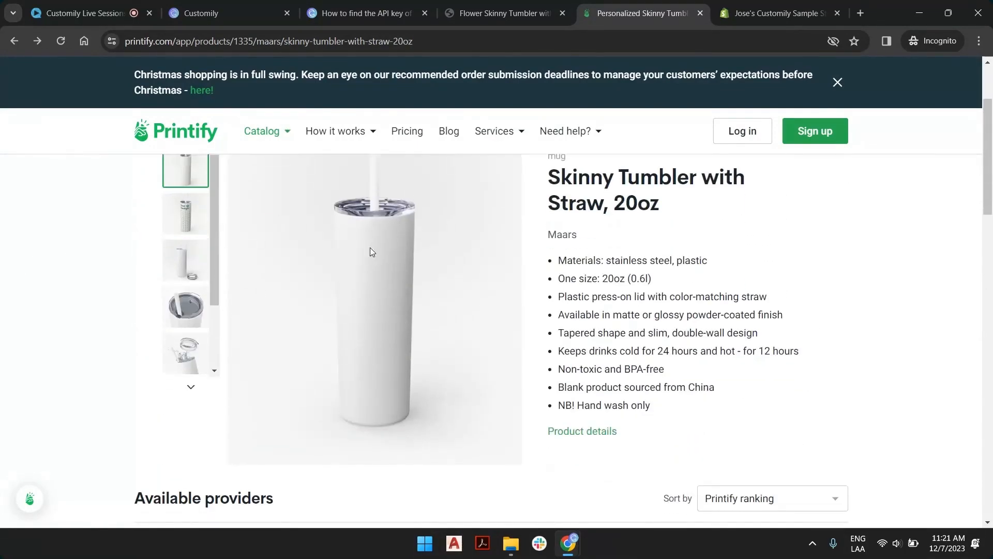
scroll(616, 185, down, 2)
scroll(631, 243, up, 4)
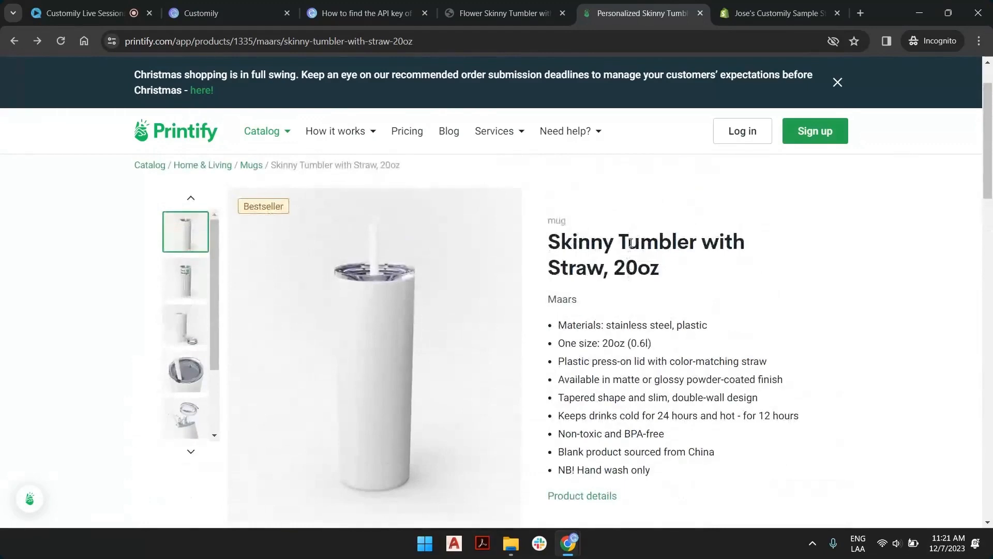
scroll(631, 243, down, 4)
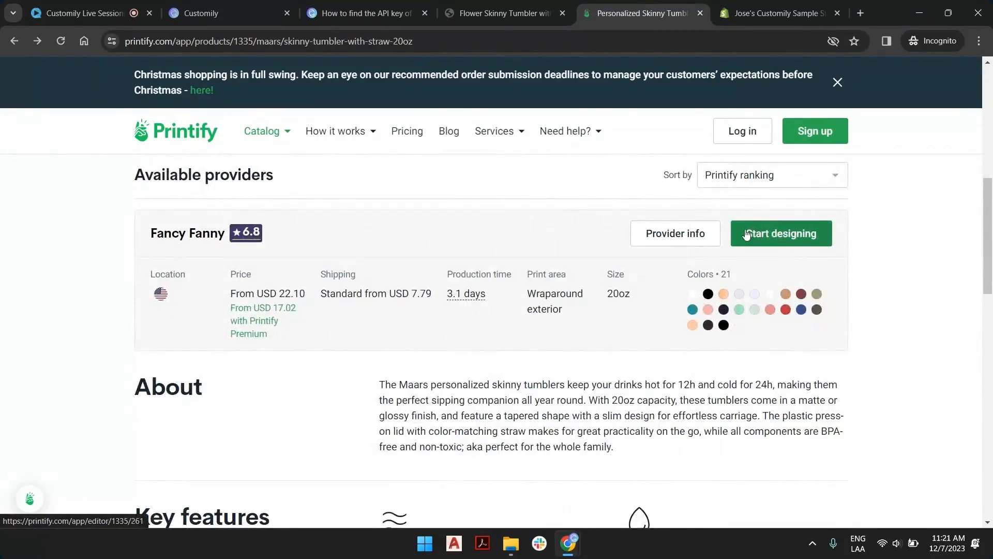
click(780, 235)
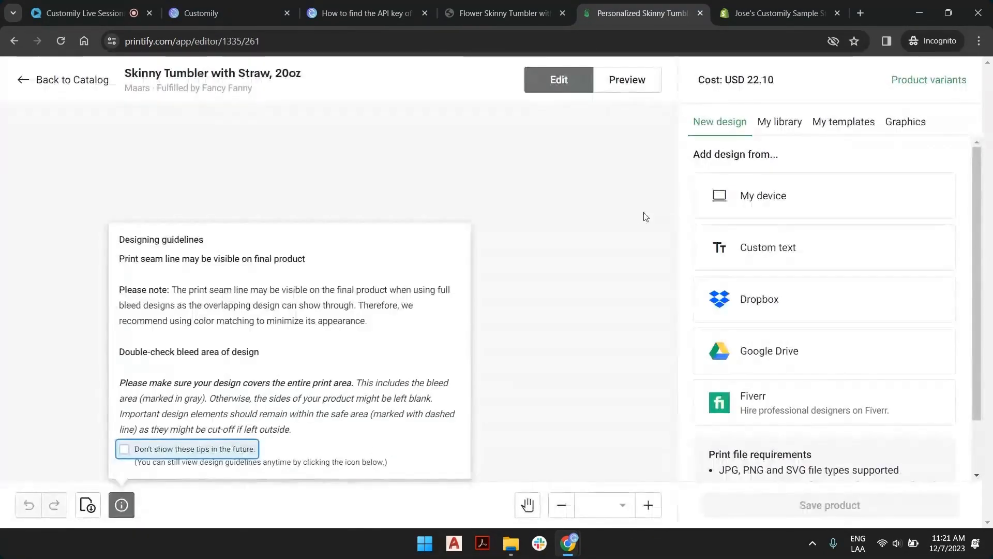
click(121, 504)
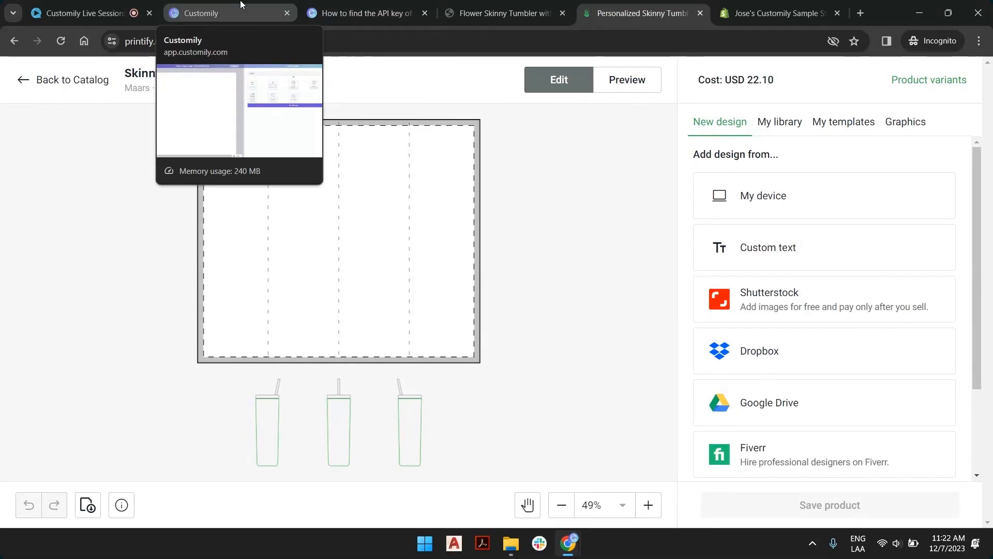
click(241, 5)
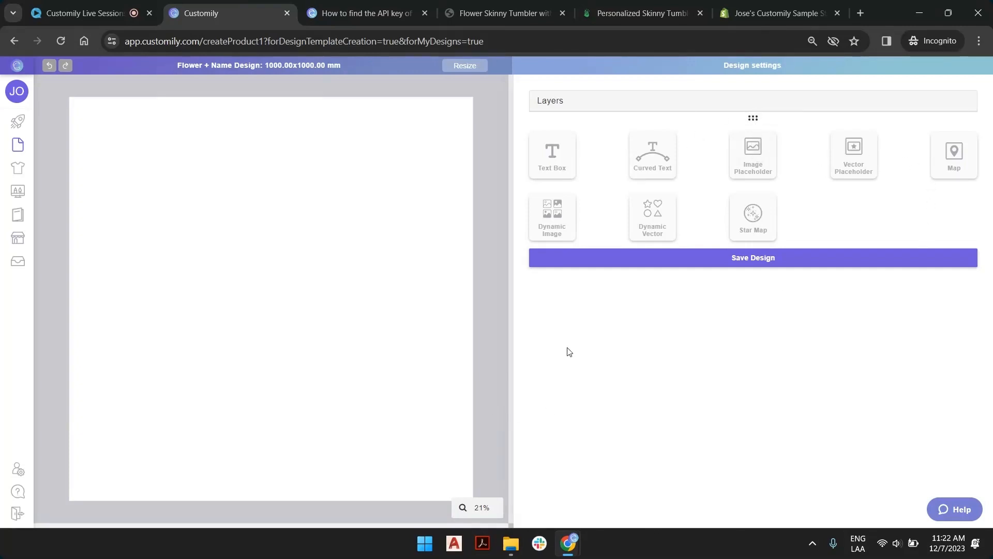
click(569, 150)
click(748, 162)
drag(297, 272, 309, 201)
key(Delete)
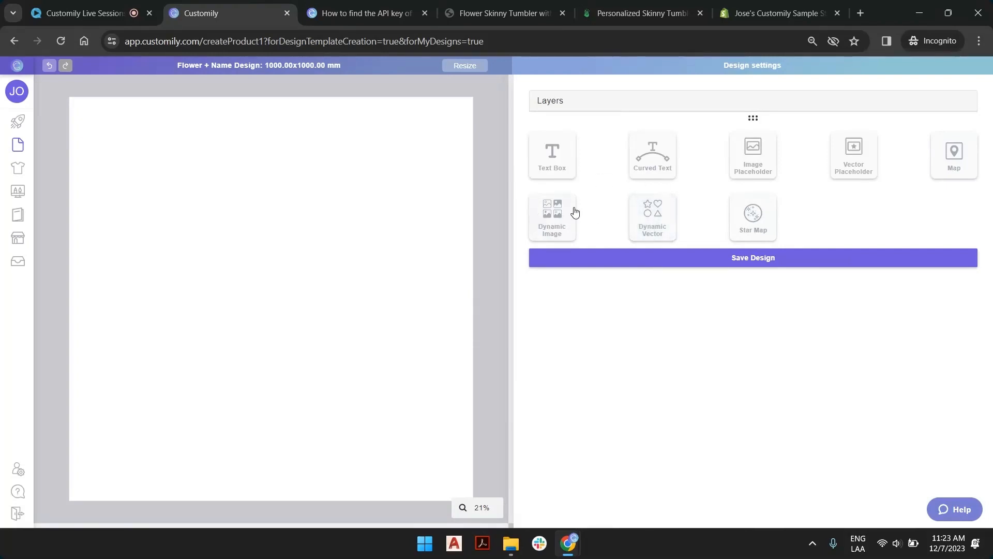
Add a dynamic image to the design, move it higher on the canvas, and upload FancyFanny_SkinnySteelTumbler_Template.png into it.
click(551, 215)
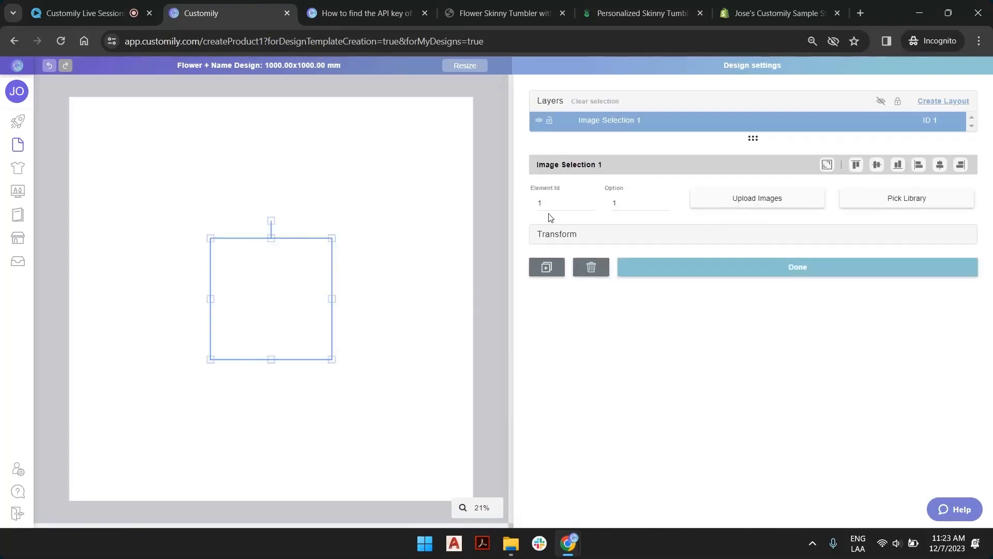
drag(280, 277, 279, 193)
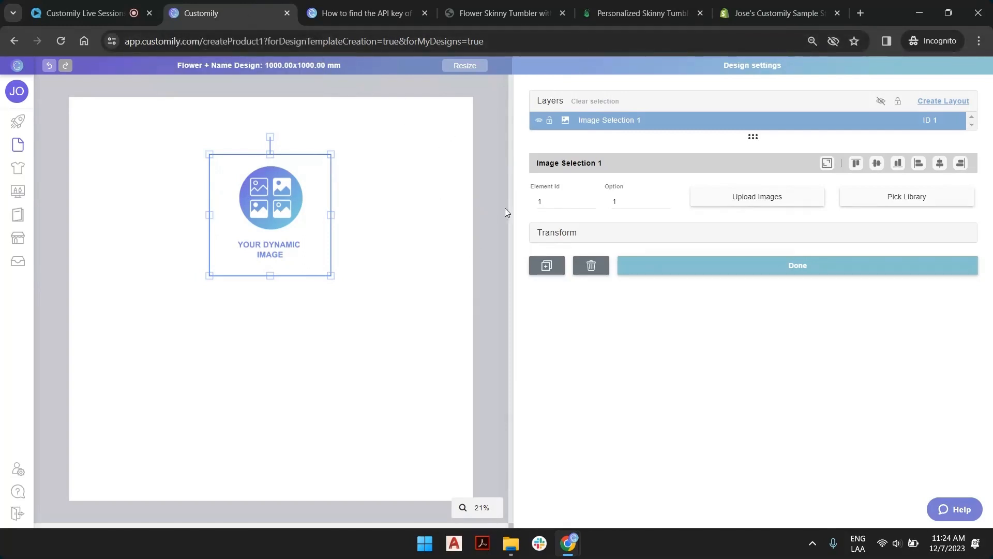
click(772, 198)
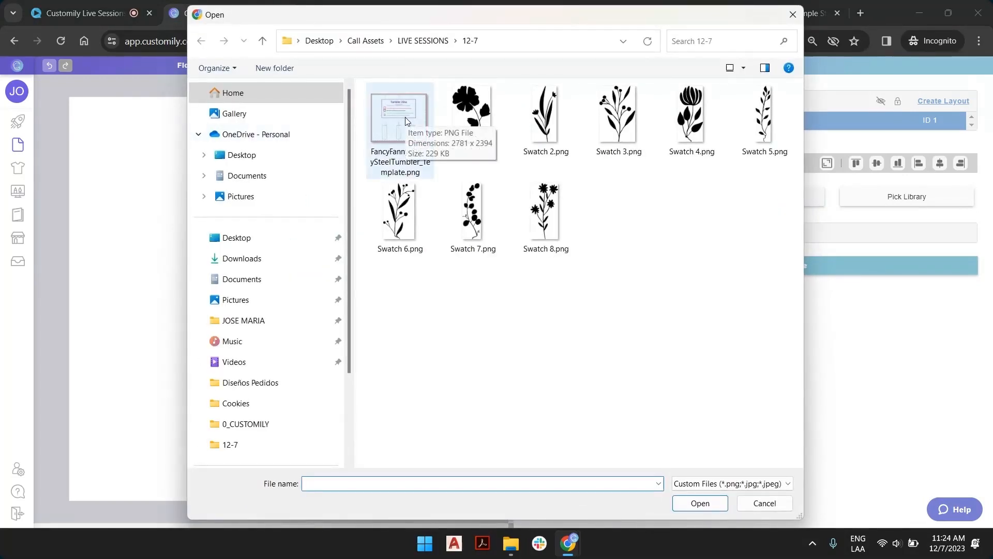
double_click(393, 125)
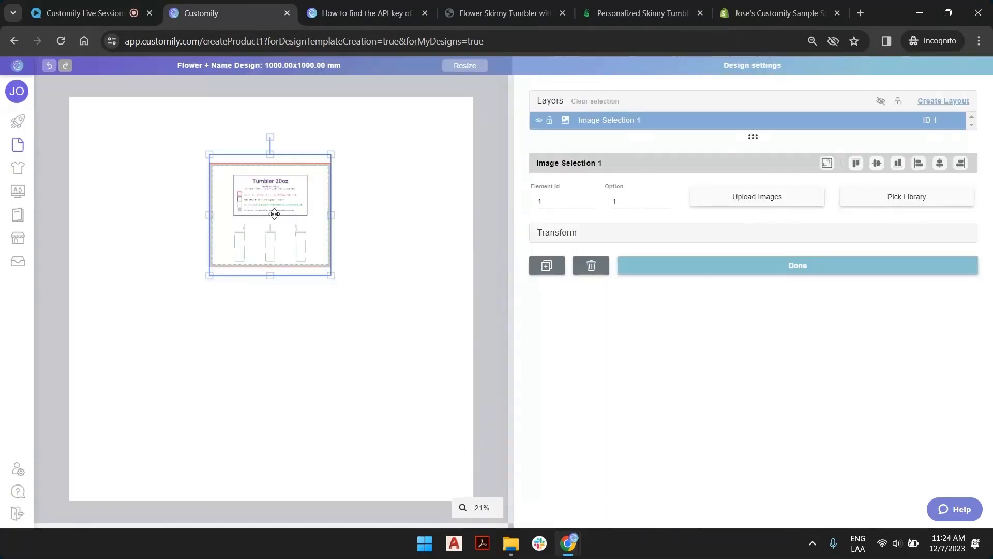
Enlarge and reposition the tumbler template image, fit it to the canvas, and deselect it.
drag(267, 210, 151, 189)
drag(221, 253, 333, 364)
drag(337, 247, 448, 248)
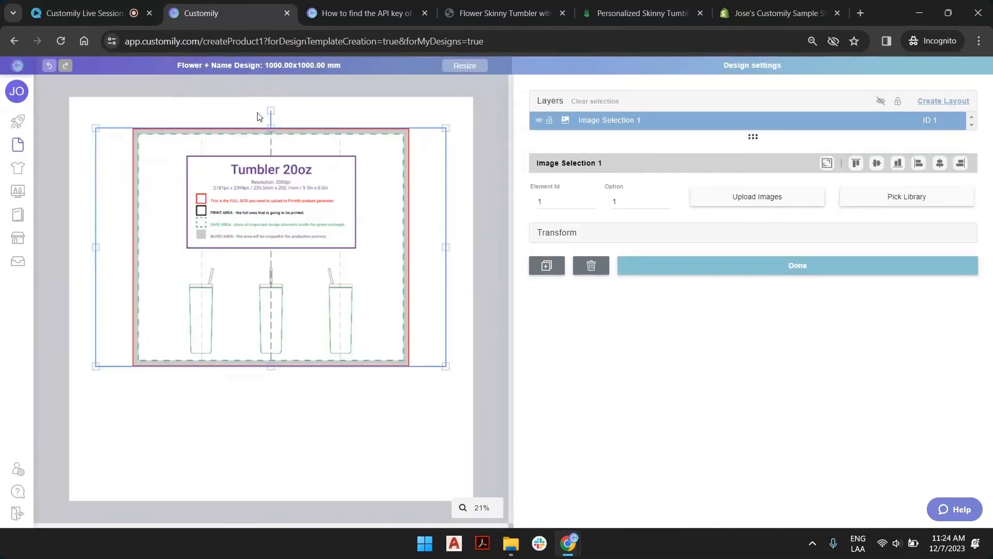
drag(269, 225, 272, 247)
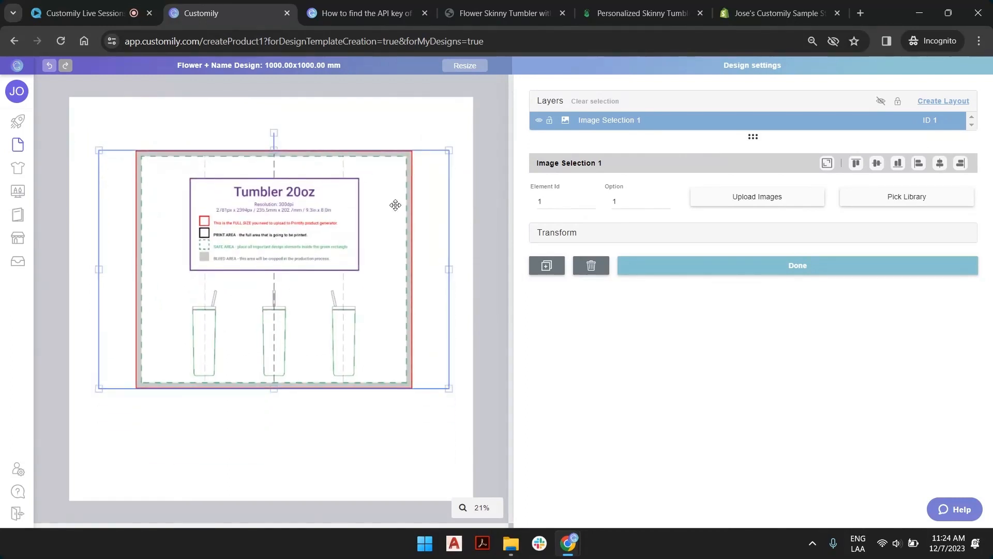
click(827, 164)
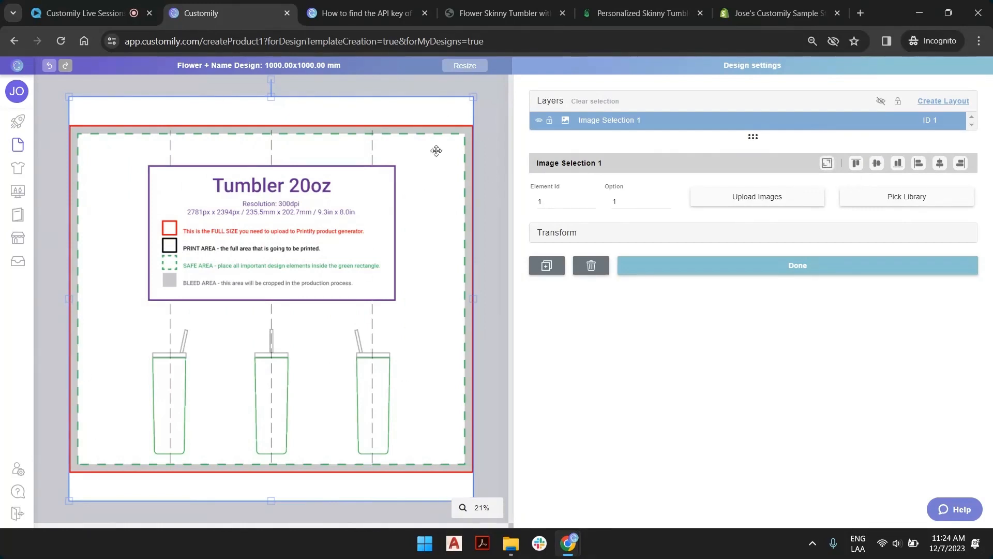
click(327, 81)
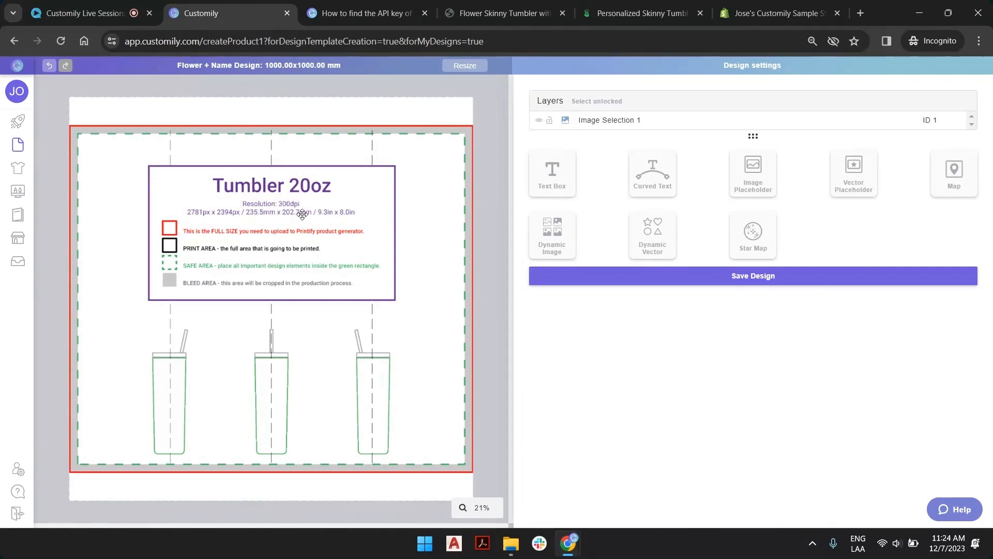
Resize the design page to 9.3 inches wide by 8 inches high.
click(464, 66)
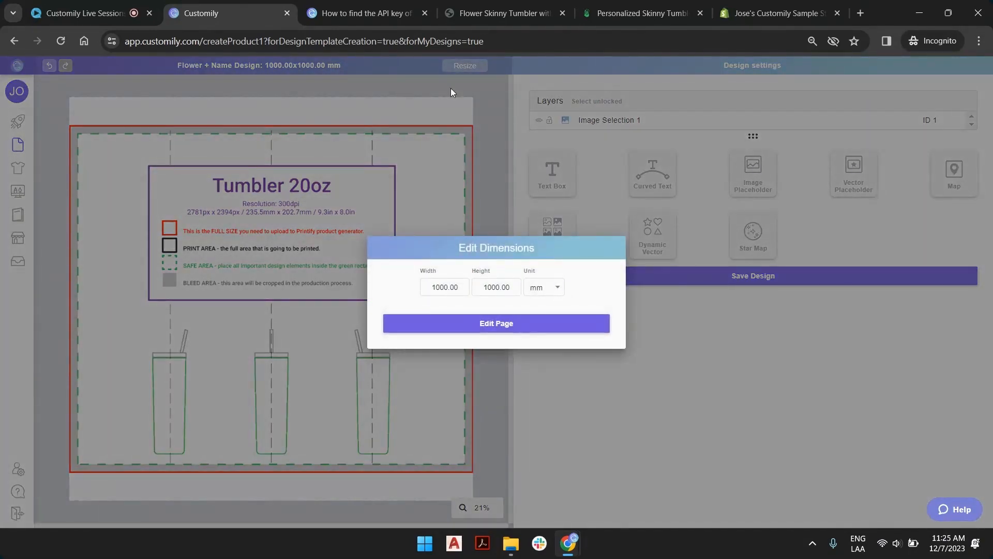
click(553, 287)
click(552, 315)
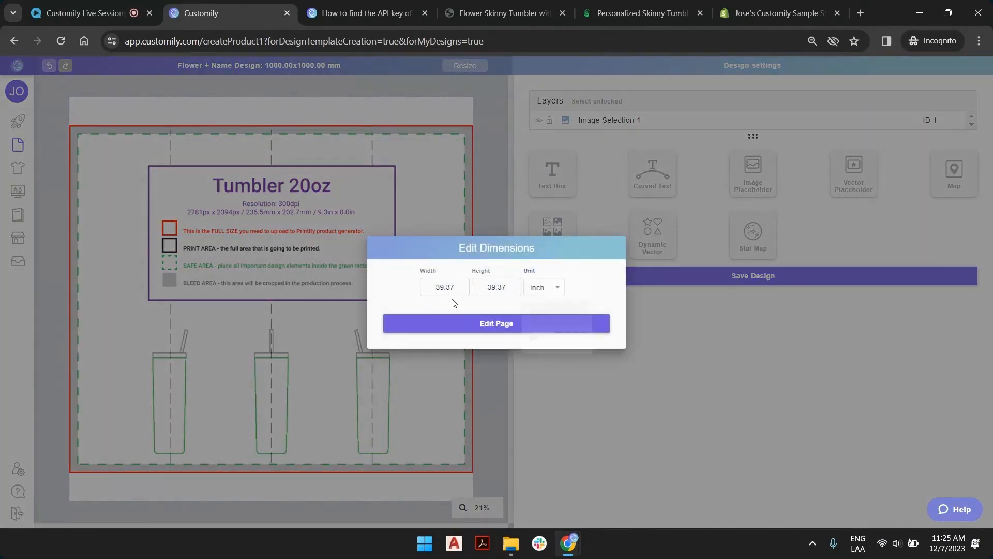
drag(458, 293, 382, 284)
text(9.3)
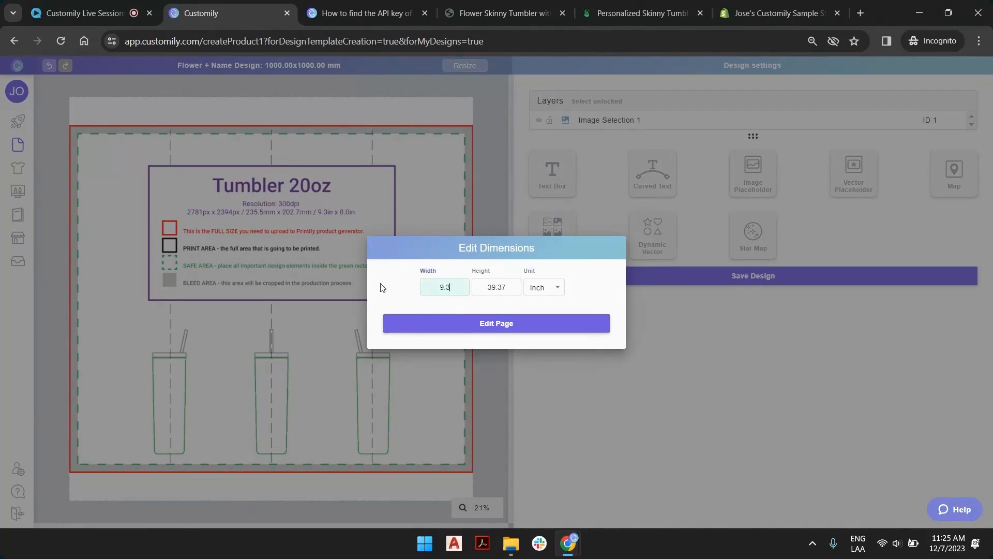
key(Tab)
text(8)
click(444, 326)
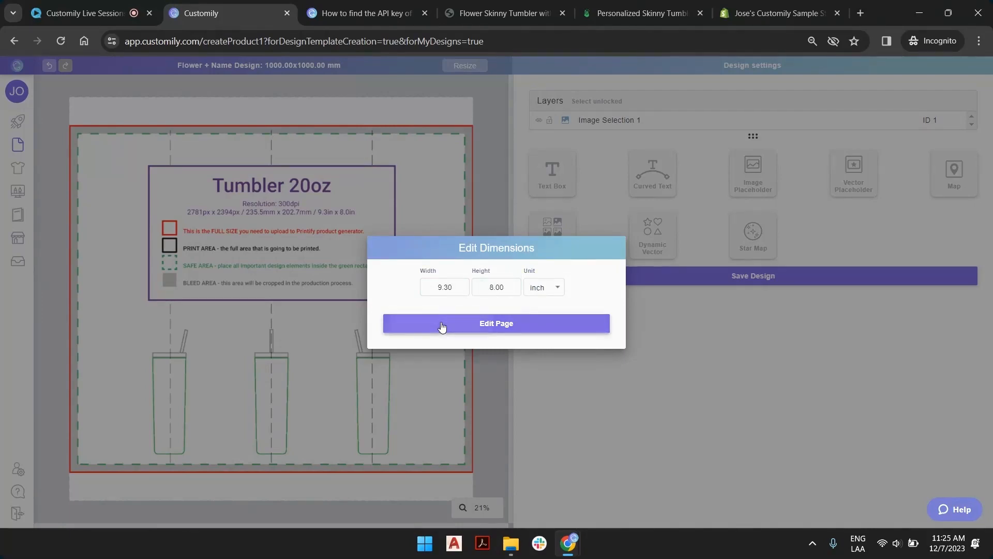
Refit the oversized tumbler template image to the resized canvas.
click(328, 203)
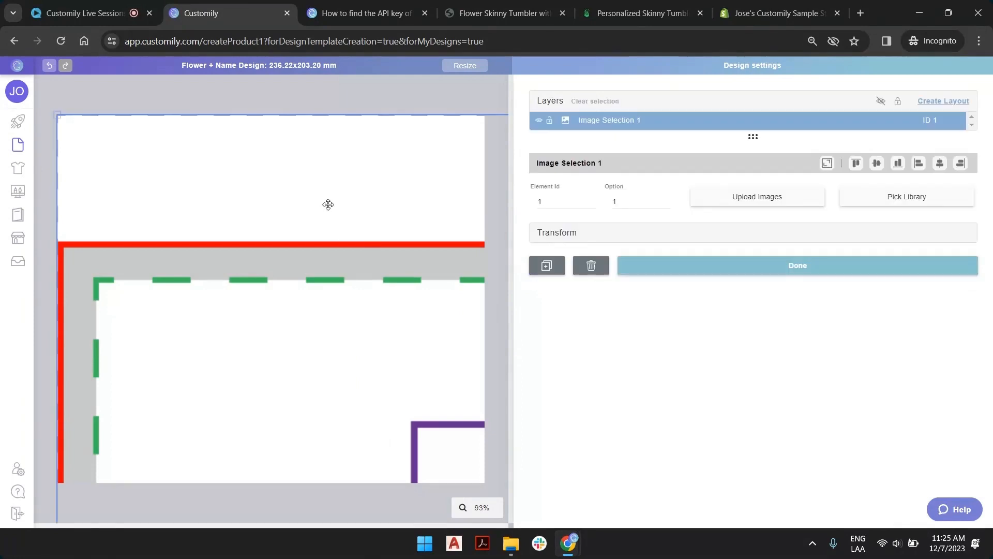
drag(328, 204, 245, 268)
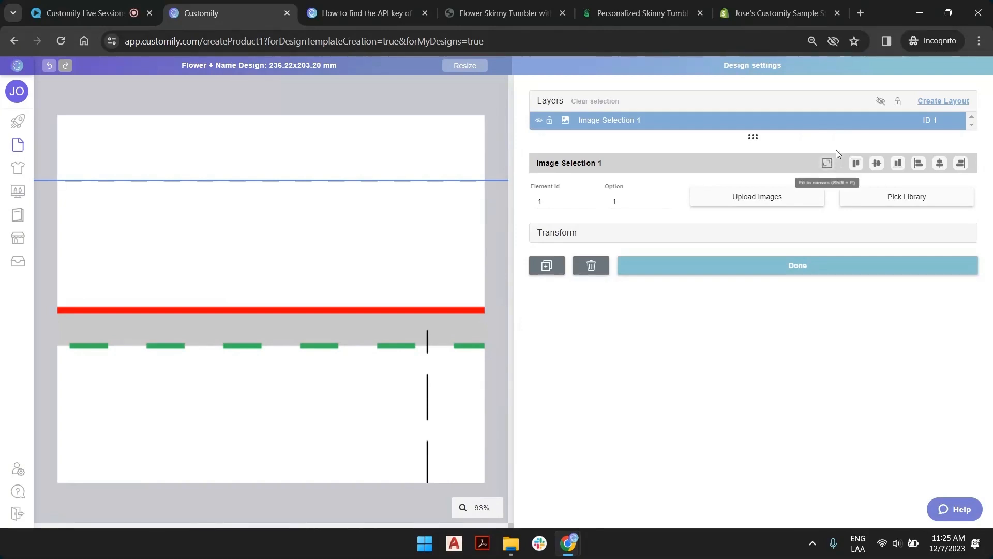
click(826, 165)
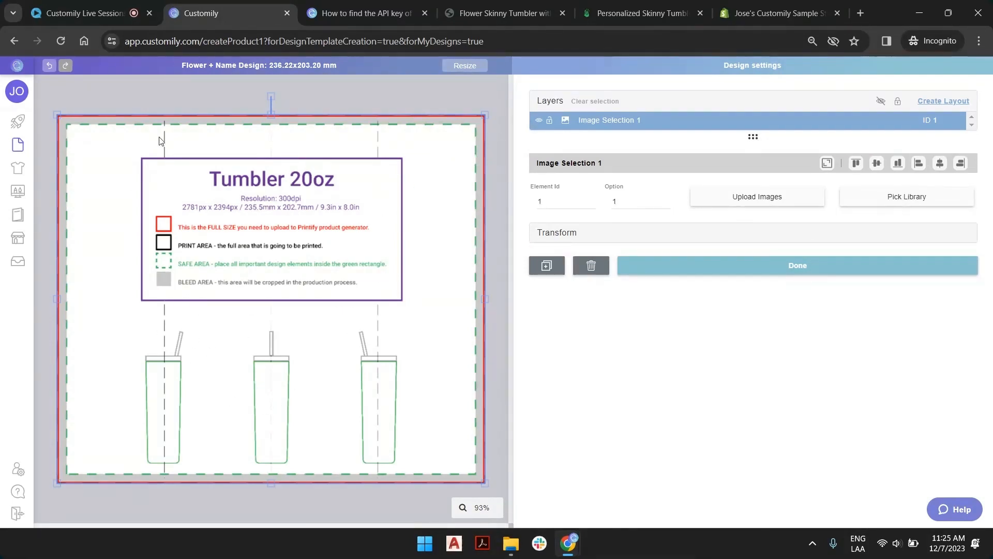
Rename the template image layer as "Guide" and lock it.
double_click(610, 122)
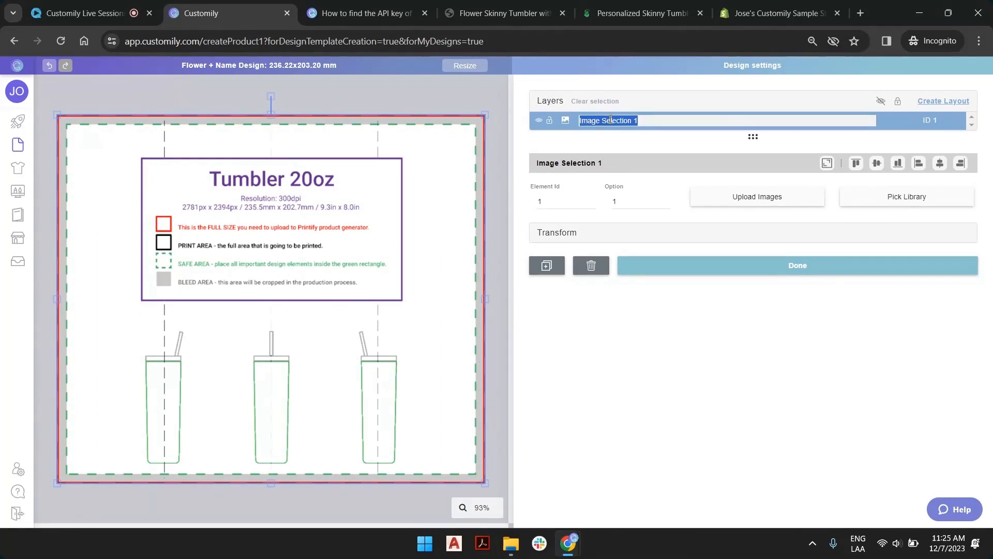
text(Guide)
key(Return)
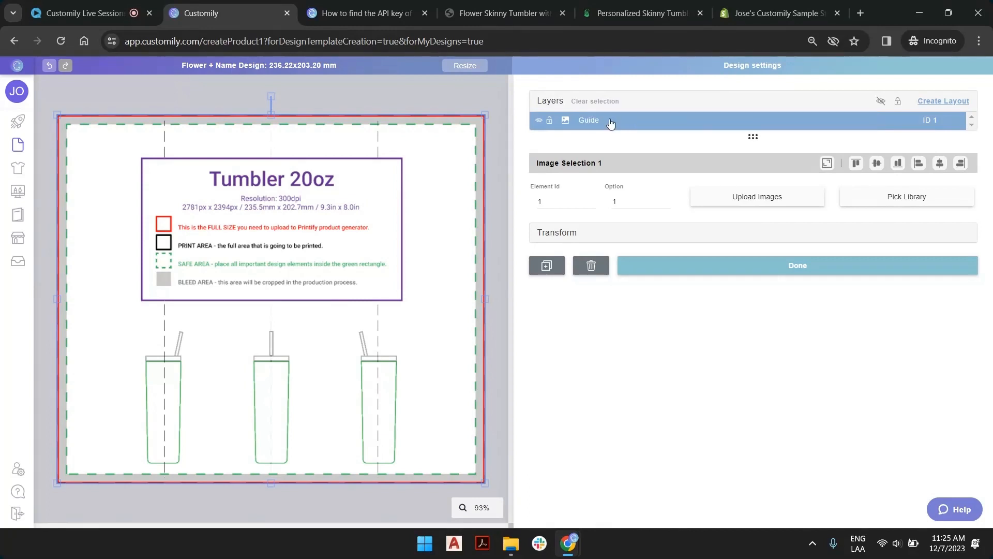
click(549, 122)
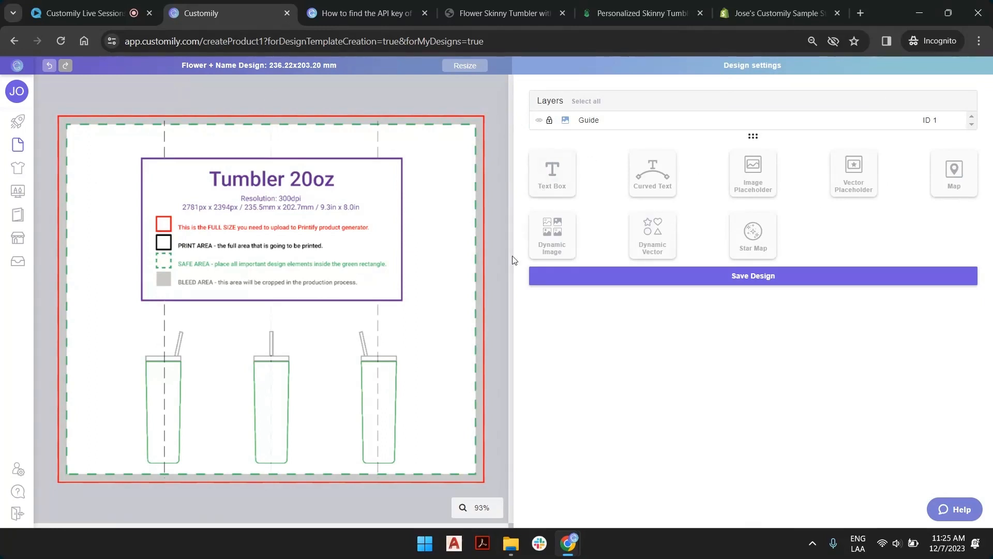
Check the flower options on the store's tumbler page, return to Customily, and add a dynamic image containing Swatch 1.png through Swatch 8.png.
click(505, 13)
scroll(557, 158, down, 10)
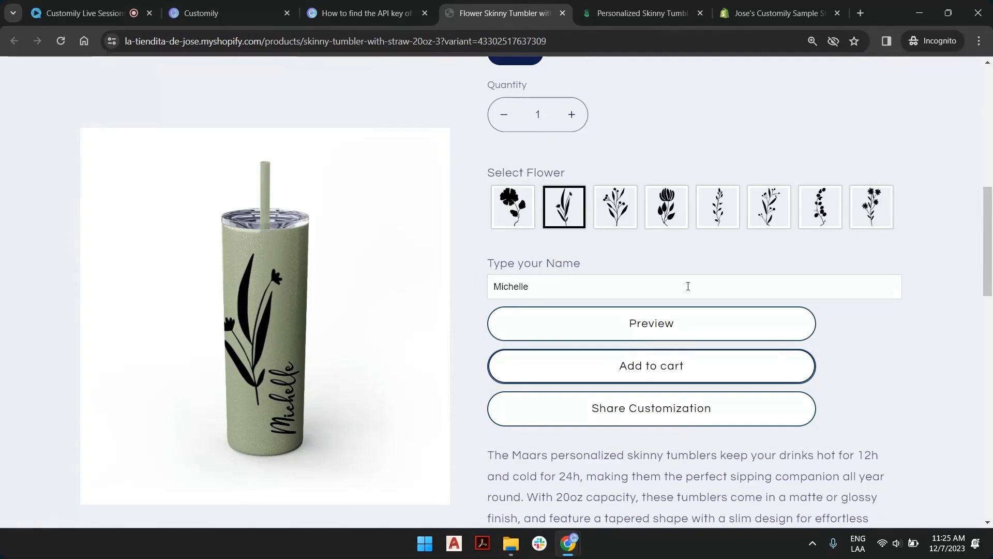
click(274, 15)
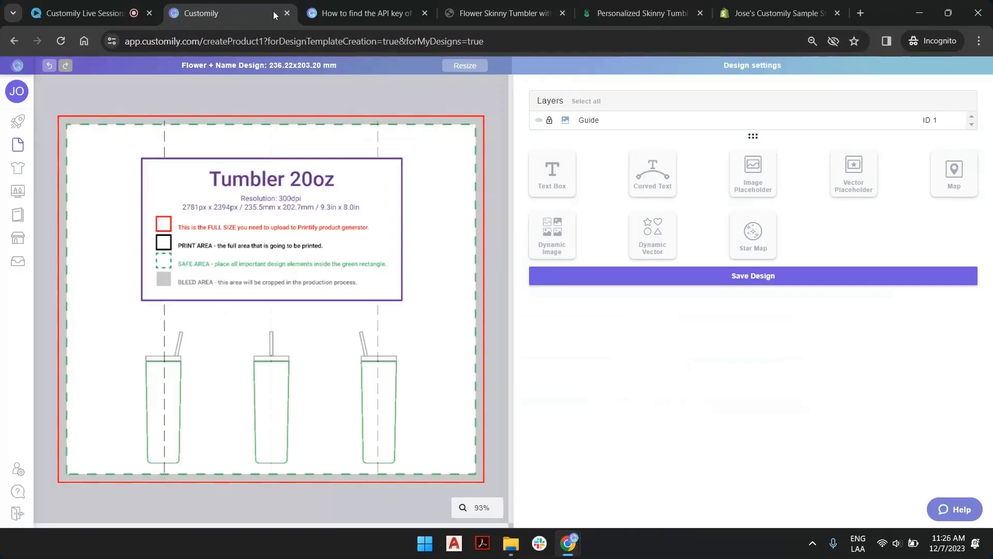
click(561, 235)
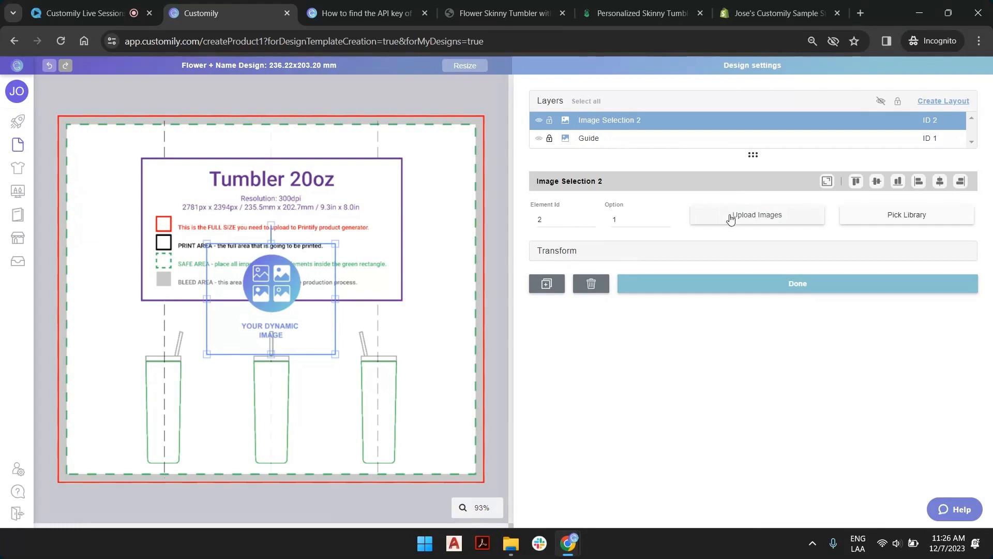
click(759, 216)
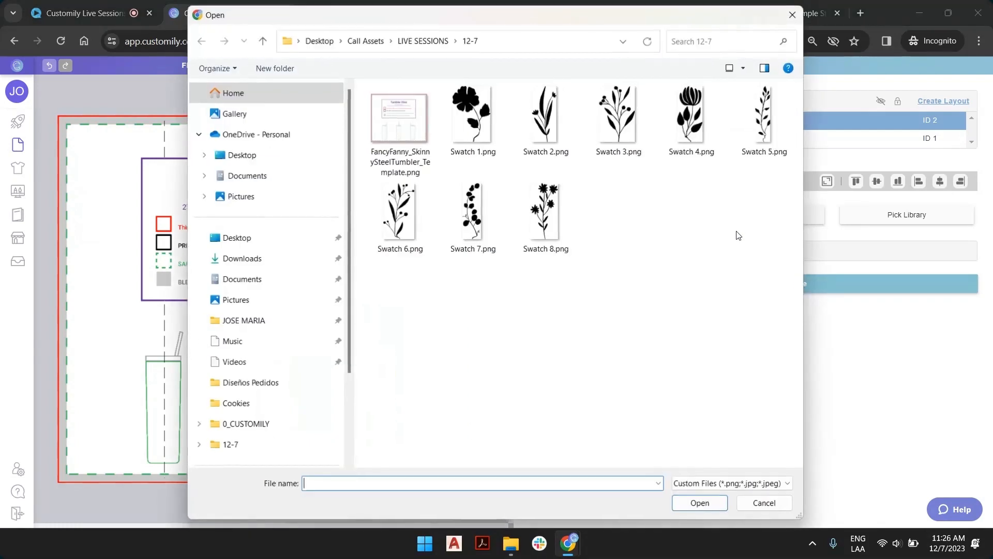
click(467, 124)
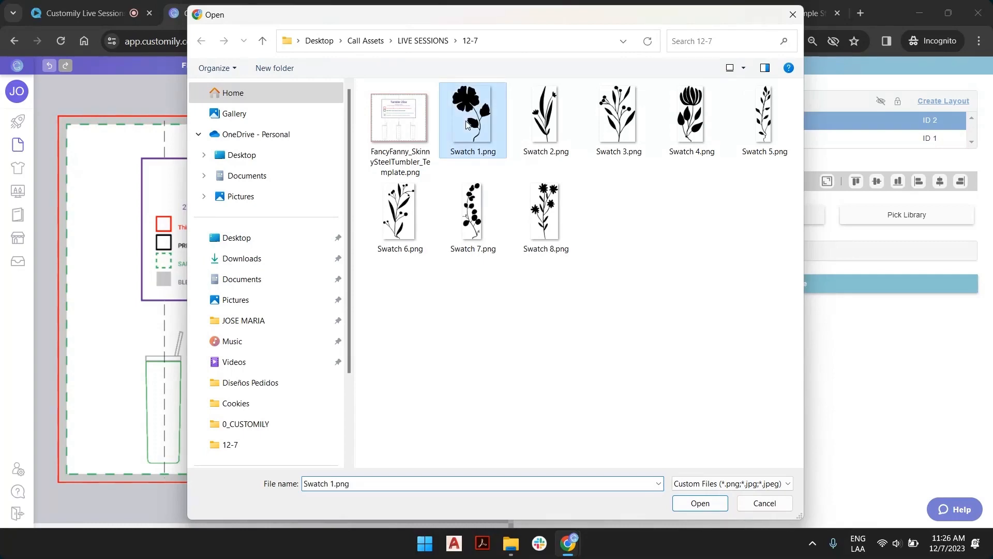
shift+click(550, 223)
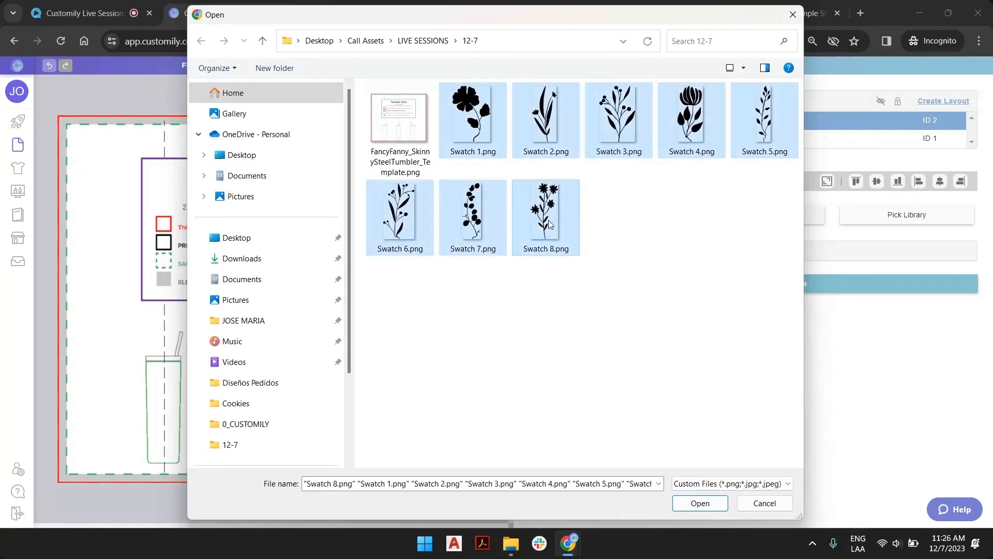
click(700, 503)
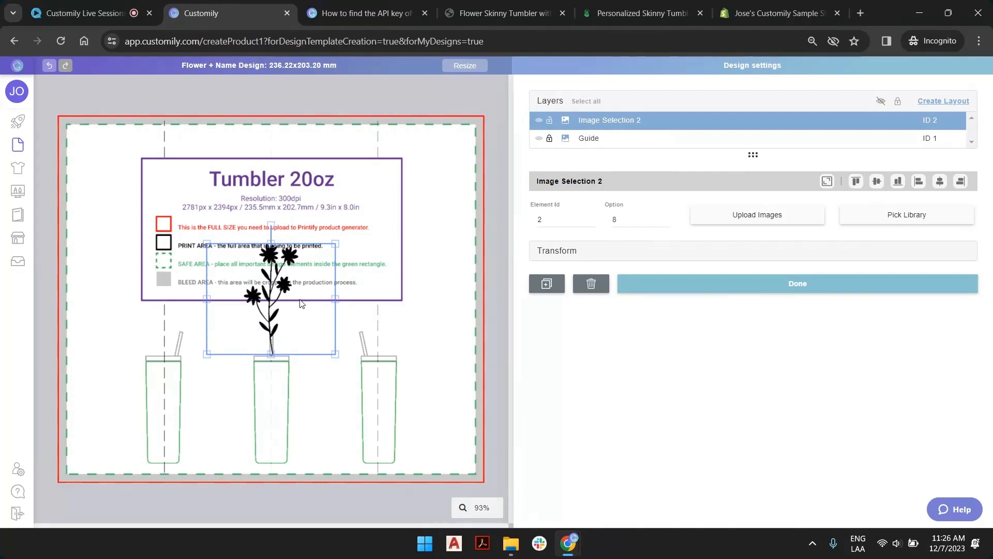
Enlarge the flower image to about 71 × 135 mm and place it near the middle of the tumbler guide.
drag(262, 282, 132, 383)
drag(141, 251, 382, 254)
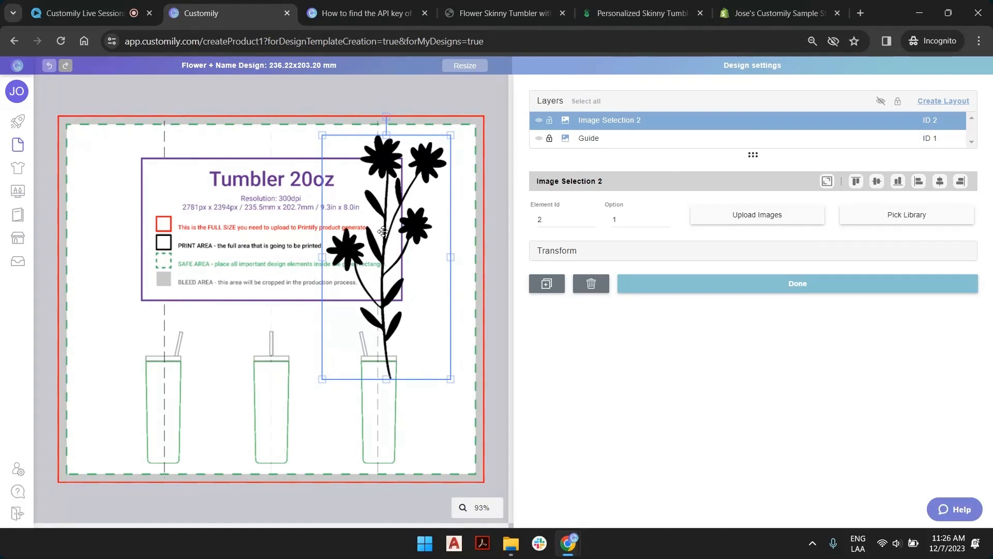
drag(382, 232, 238, 222)
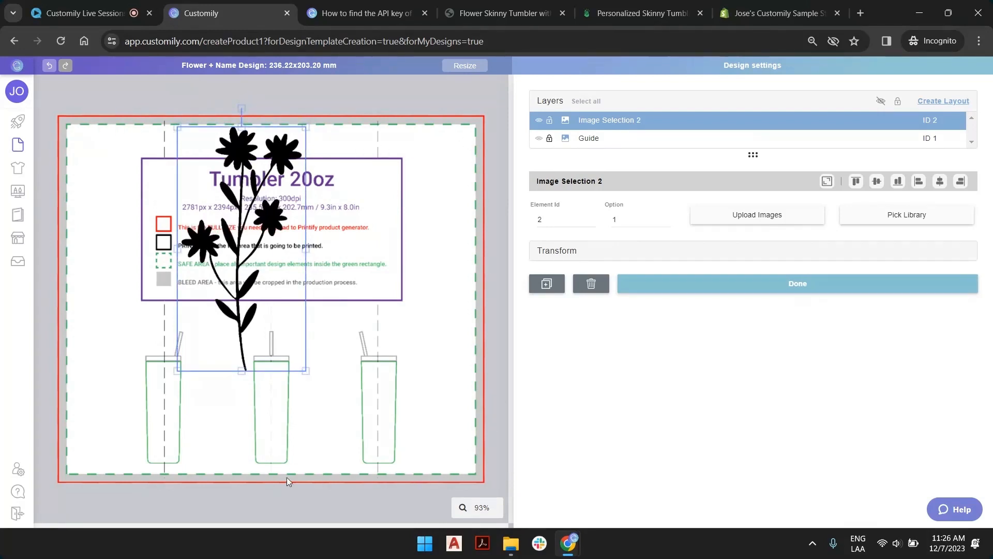
drag(248, 181, 268, 205)
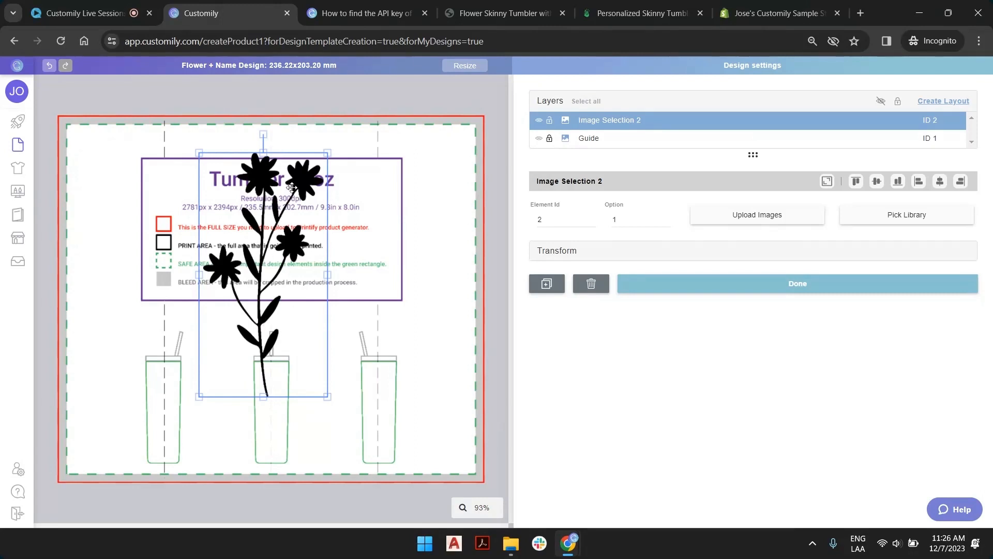
Set the flower image's width to 57 mm and height to 138 mm, and shift it to about X 103, Y 93 mm.
click(575, 253)
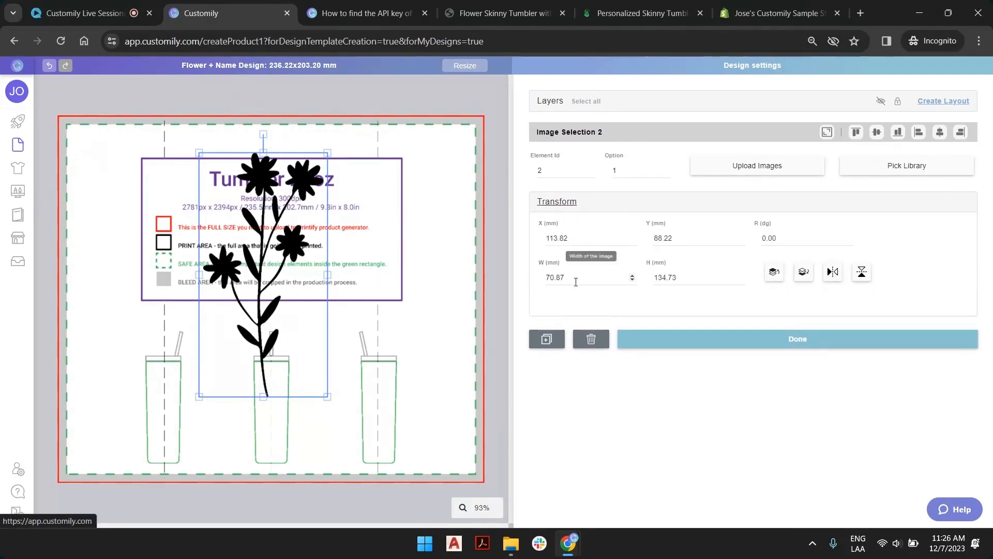
drag(557, 240, 744, 244)
drag(569, 278, 538, 278)
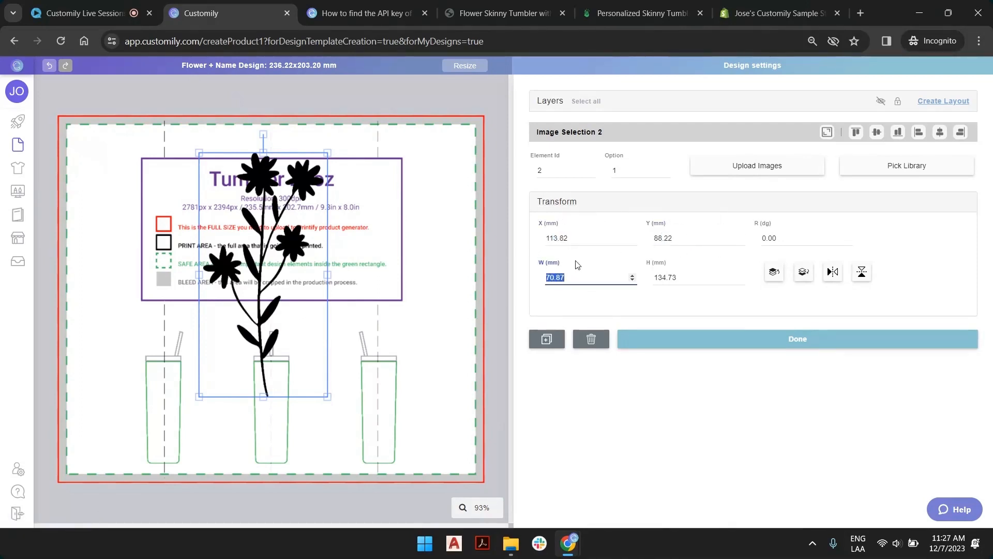
text(57)
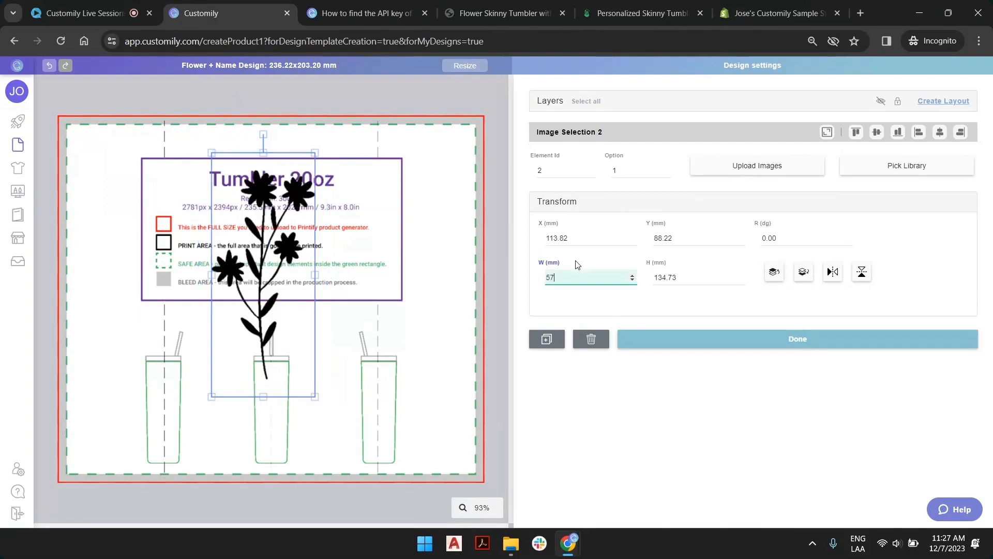
key(Tab)
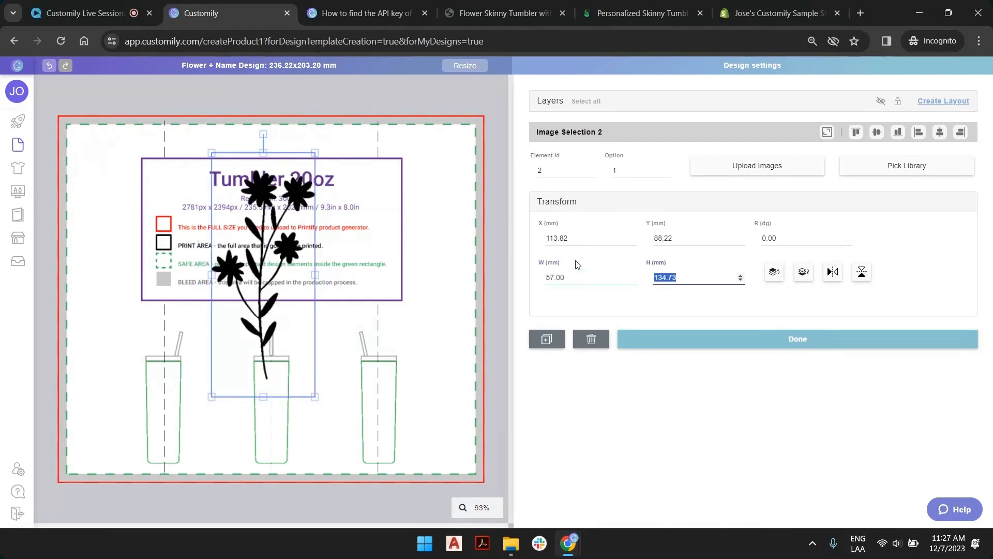
text(138)
drag(250, 230, 239, 255)
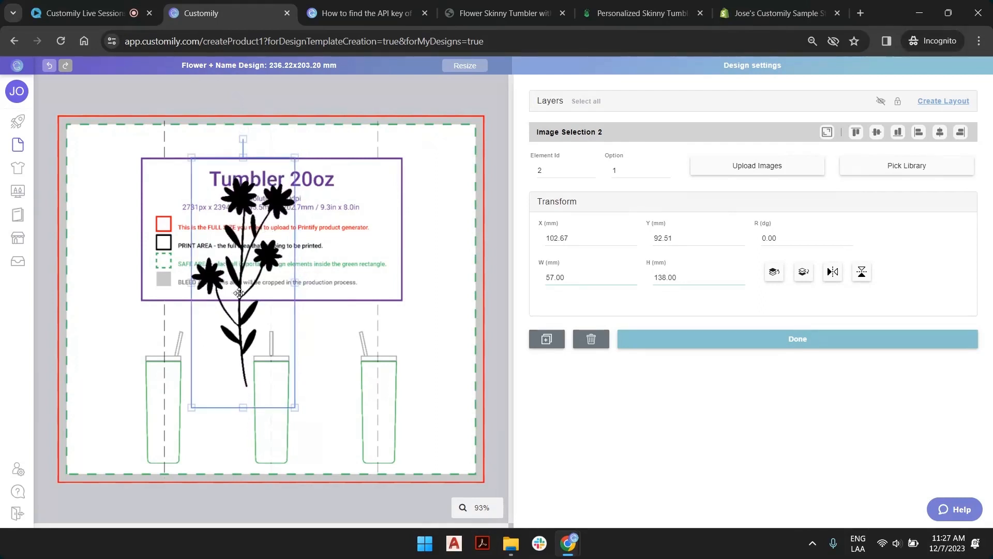
click(473, 185)
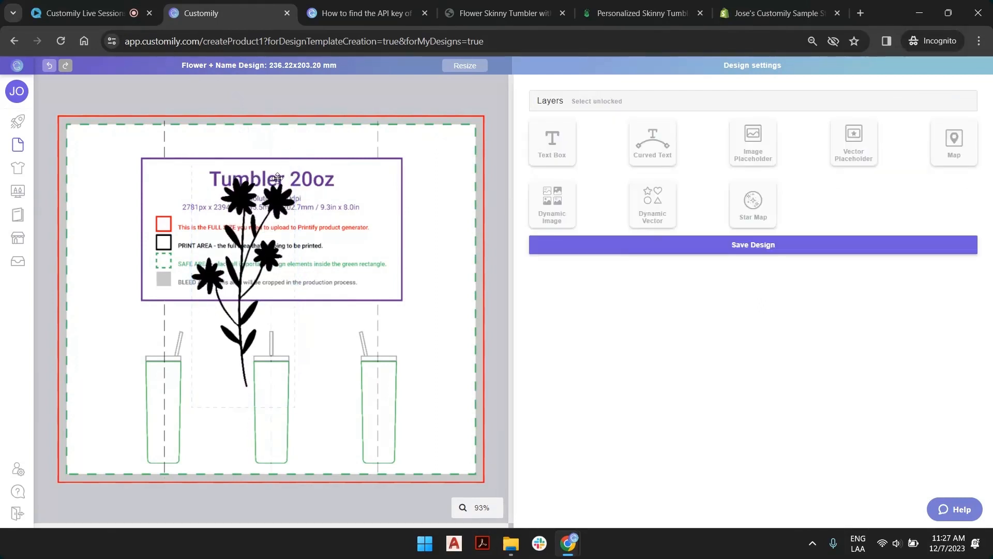
Add a text box beside the flower's lower stem and reshape it into a wide, shallow box about 35 mm high.
click(552, 151)
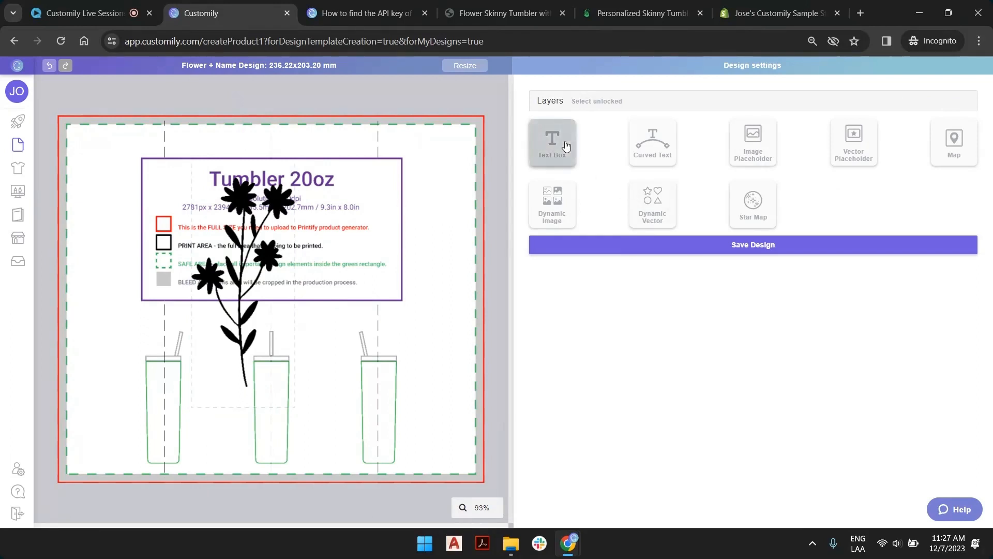
drag(287, 298, 385, 338)
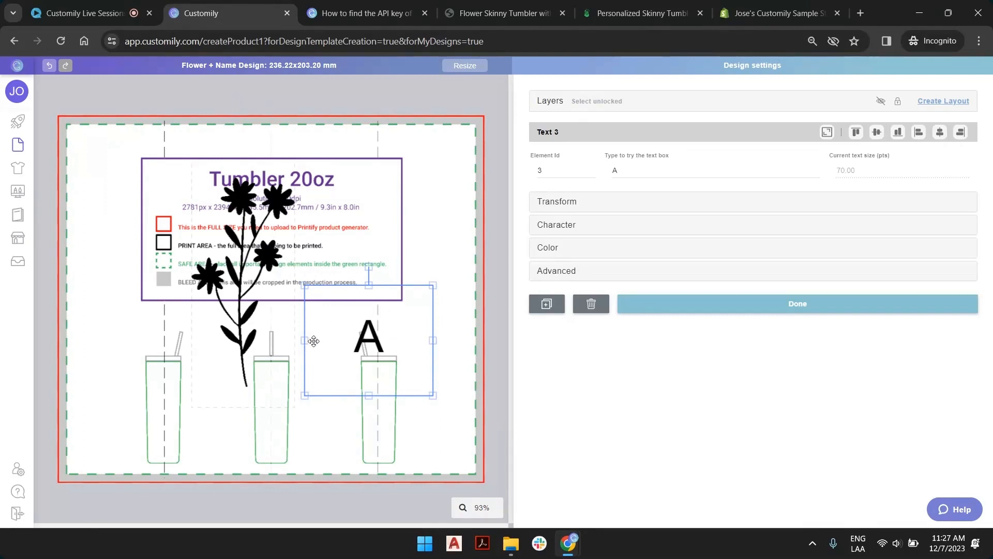
mouse_move(304, 341)
mouse_down()
mouse_move(249, 340)
mouse_move(312, 341)
mouse_move(294, 340)
mouse_up()
drag(365, 287, 365, 334)
drag(414, 364, 417, 327)
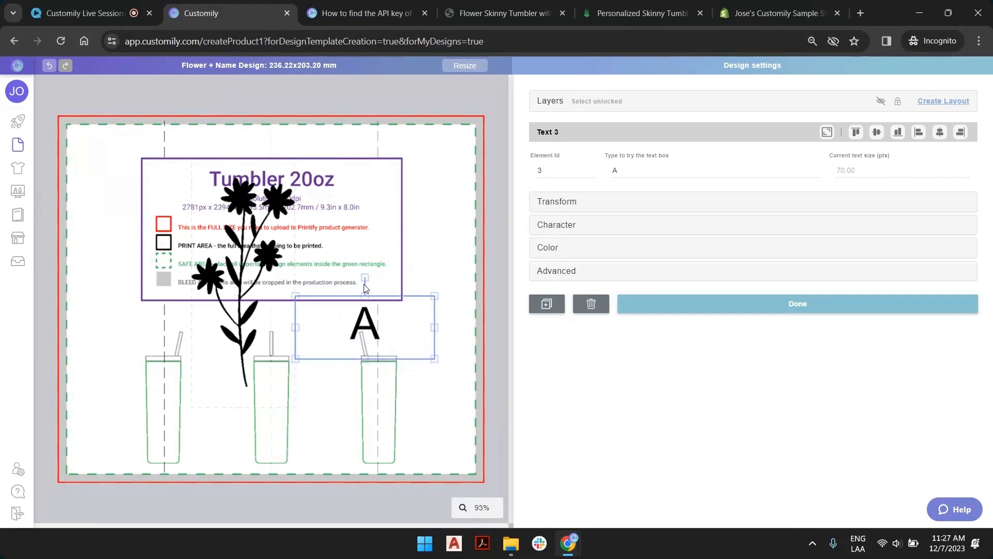
Rotate the text box to about 273° so it reads upward beside the stem, and stretch it to about 91 mm long.
drag(365, 279, 312, 366)
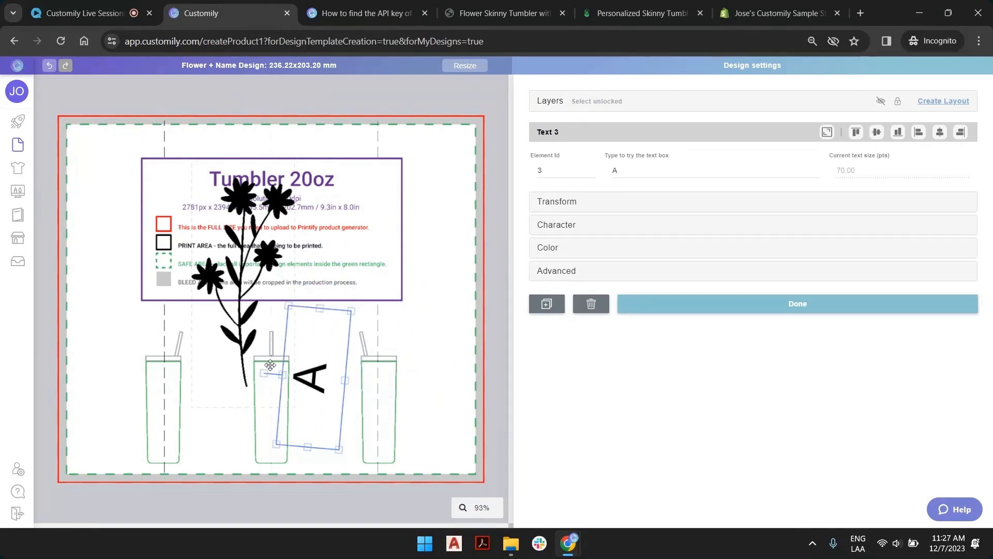
drag(319, 309, 321, 282)
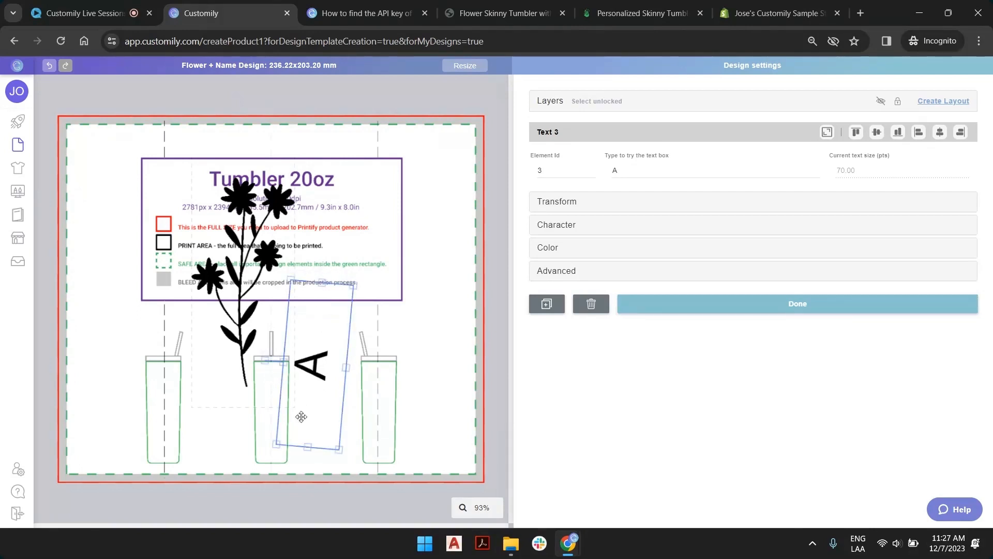
mouse_move(320, 367)
mouse_down()
mouse_move(335, 362)
mouse_move(311, 368)
mouse_move(319, 367)
mouse_up()
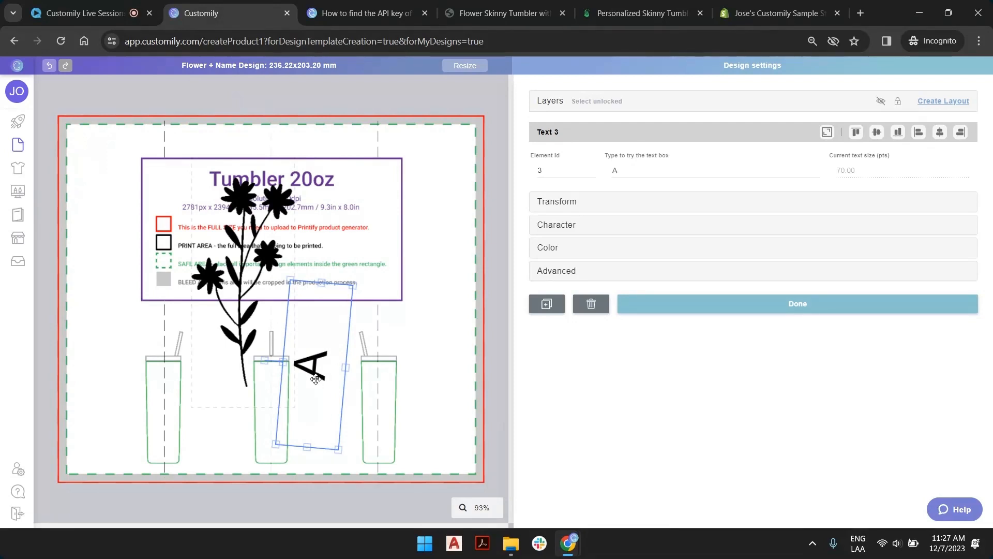
drag(265, 361, 265, 363)
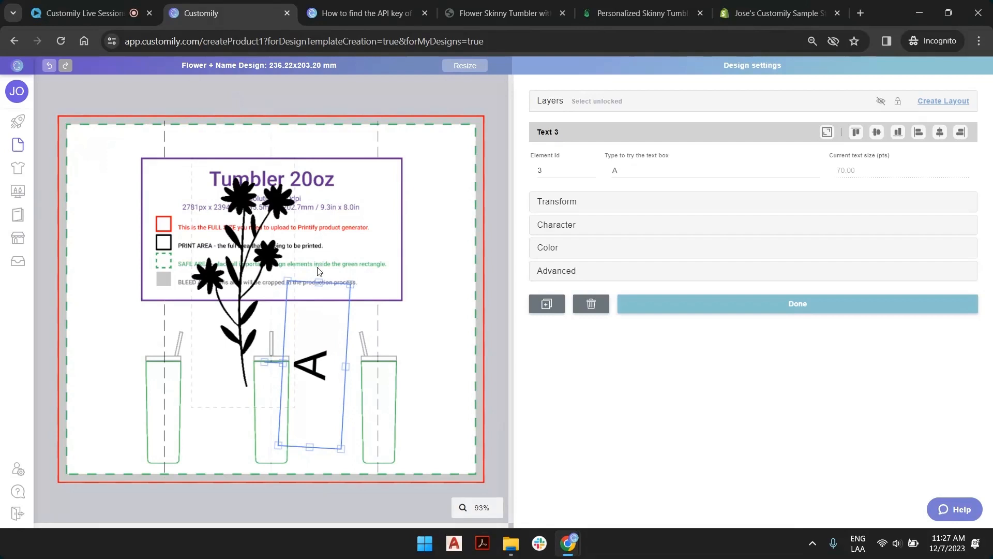
Set the text box's rotation to exactly 270° and shift it to about X 139, Y 140 mm.
click(563, 206)
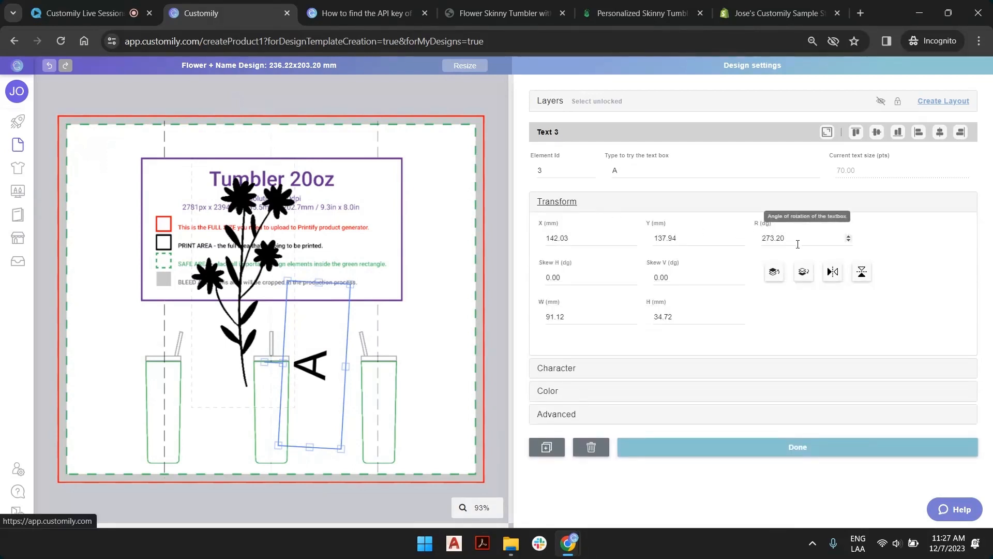
double_click(781, 239)
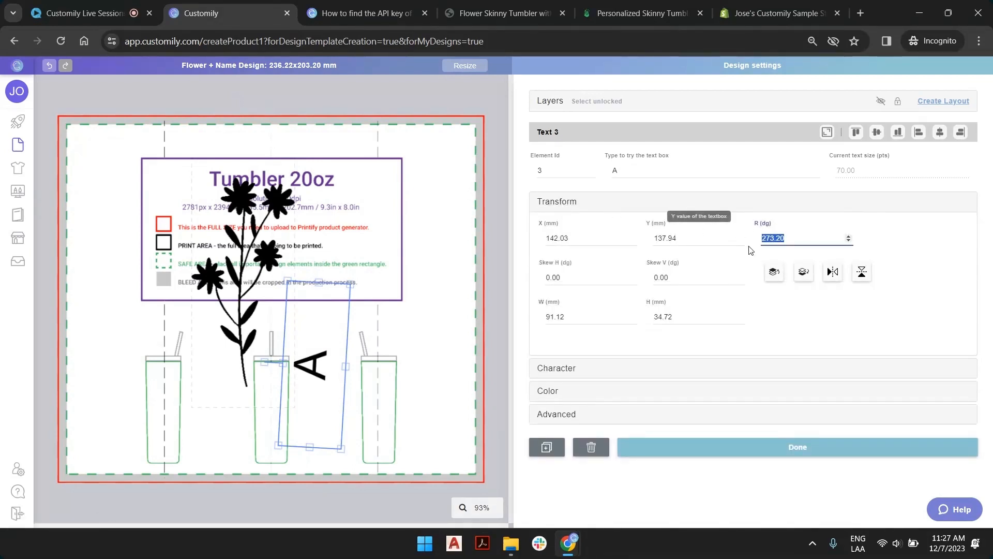
text(270)
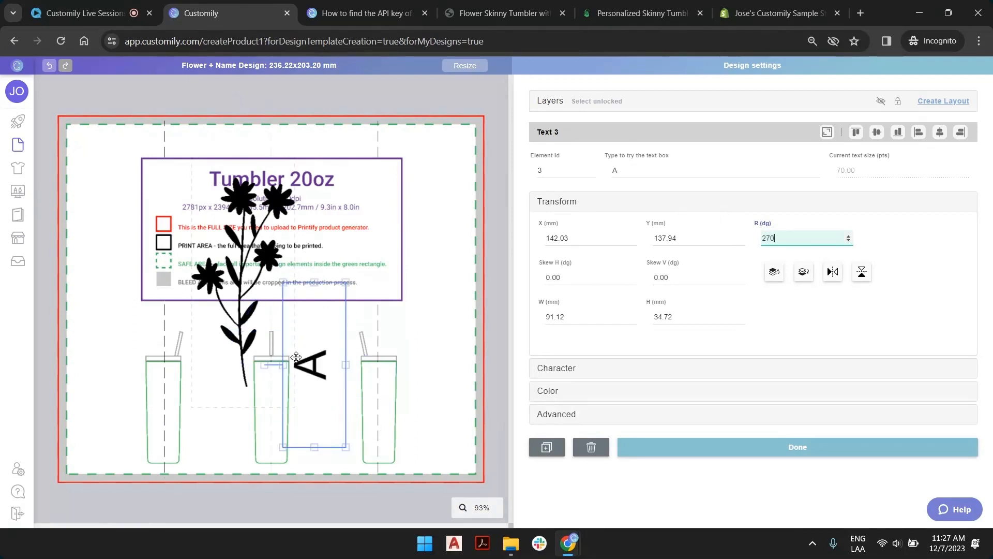
key(Return)
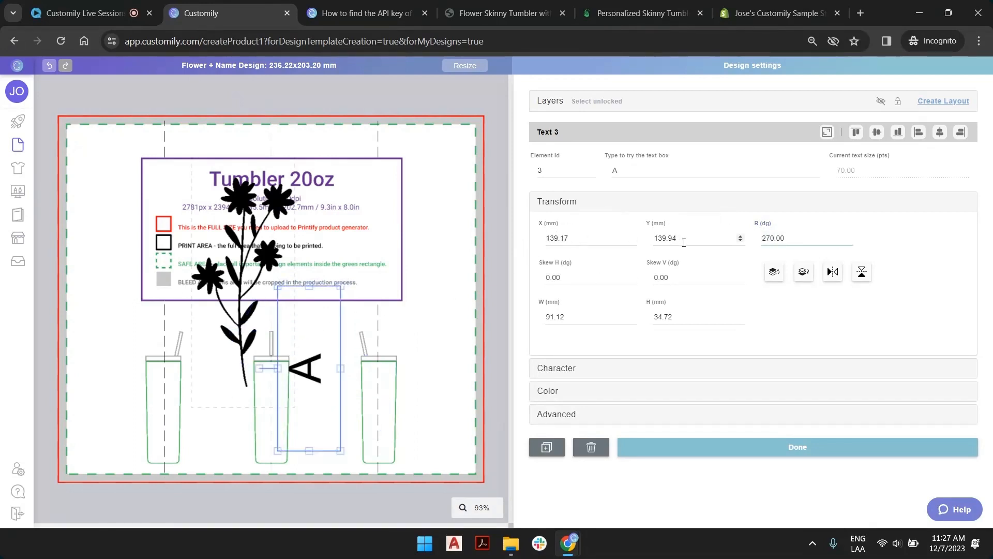
Set the text box's width to 100 mm and height to 44 mm, and shift it to about X 141, Y 143 mm.
click(570, 318)
text(100)
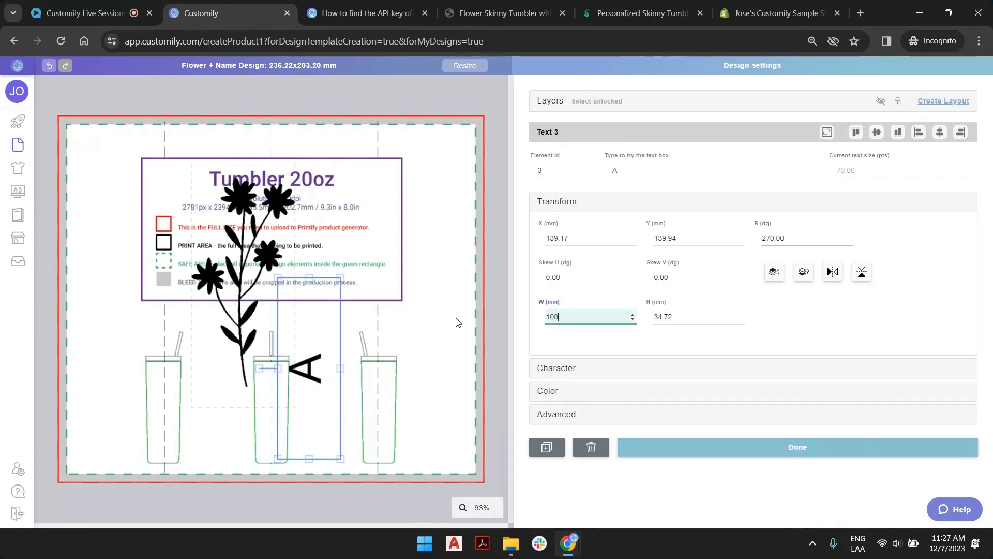
key(Tab)
text(44)
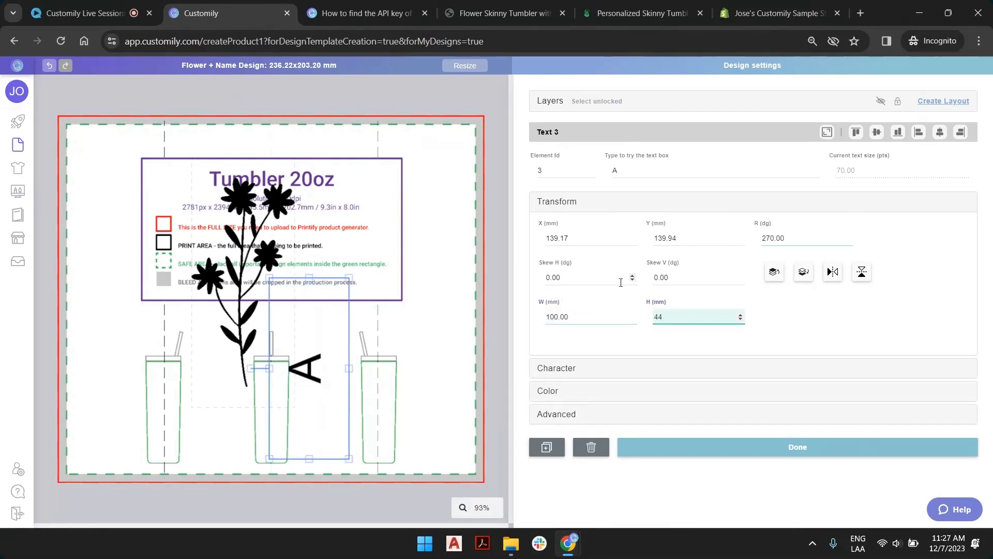
click(315, 364)
mouse_move(315, 364)
mouse_down()
mouse_move(317, 347)
mouse_move(328, 347)
mouse_move(316, 354)
mouse_move(322, 379)
mouse_move(318, 371)
mouse_up()
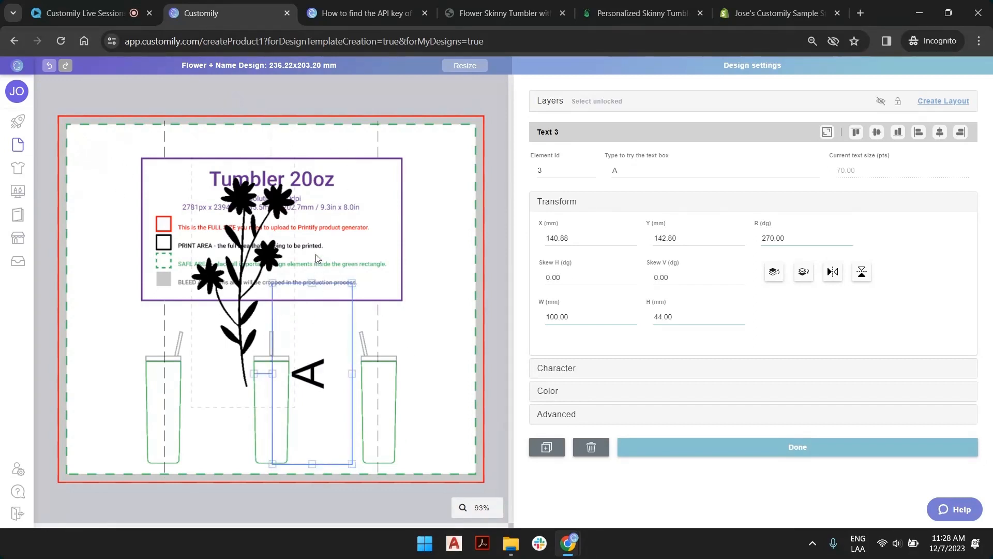
Preview the flower and text without the template by hiding the Guide layer and showing it again.
click(267, 264)
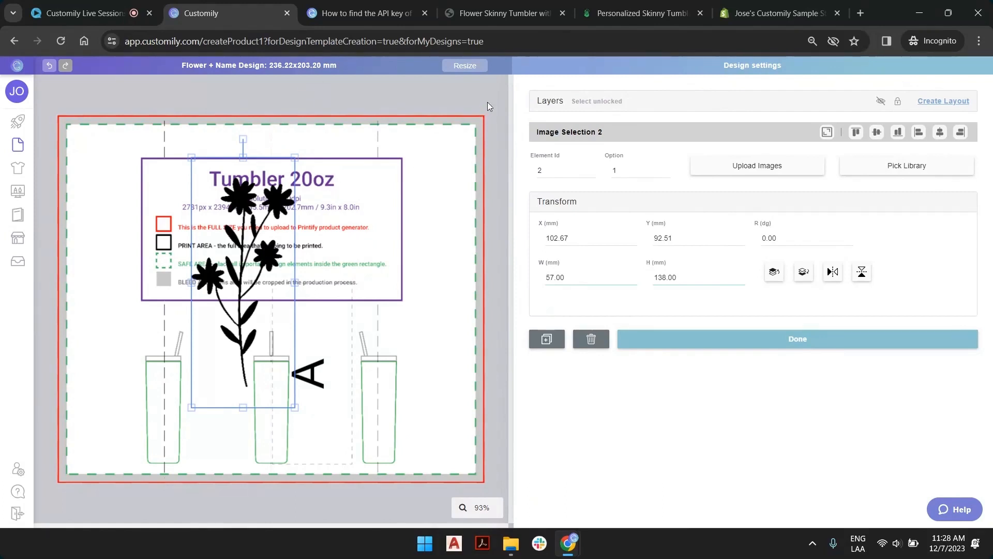
click(464, 149)
click(544, 103)
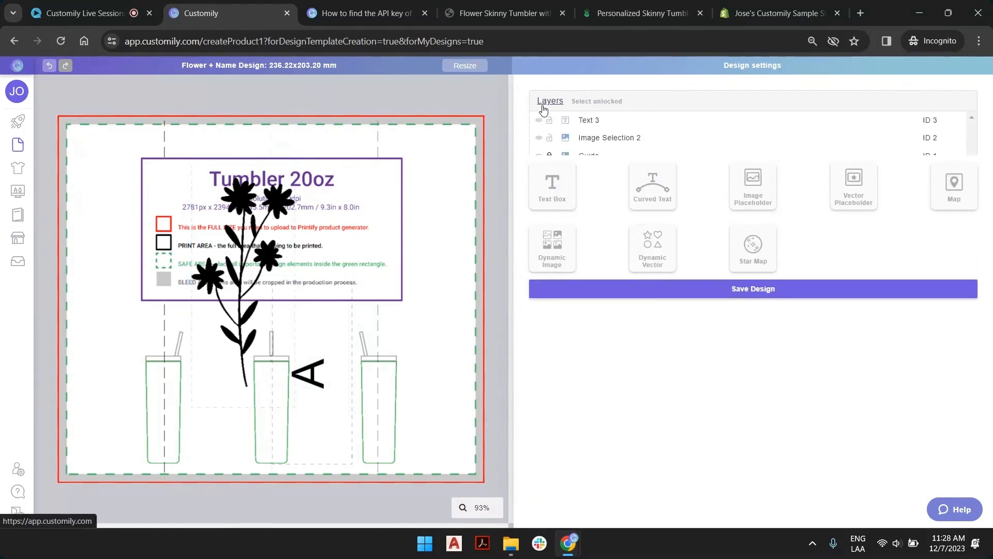
click(538, 156)
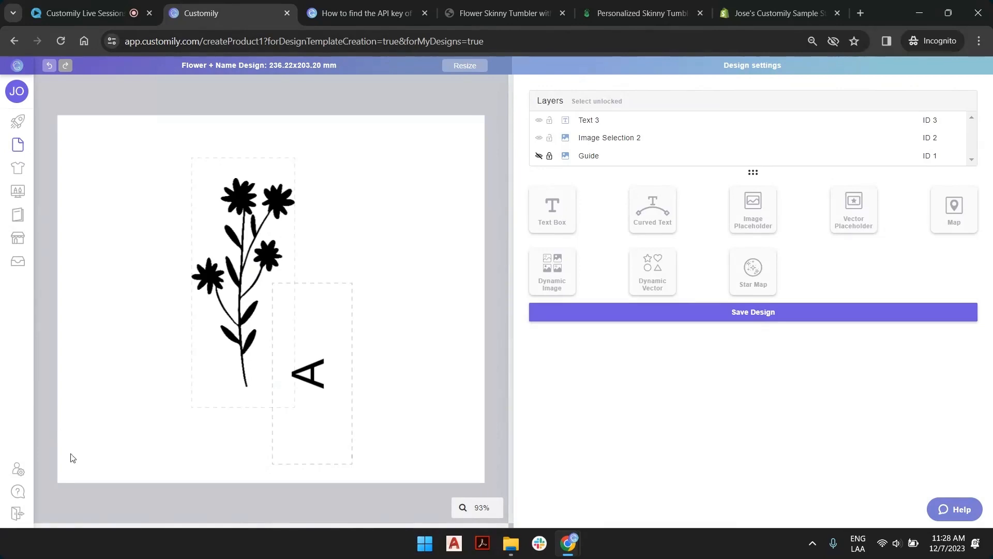
click(539, 156)
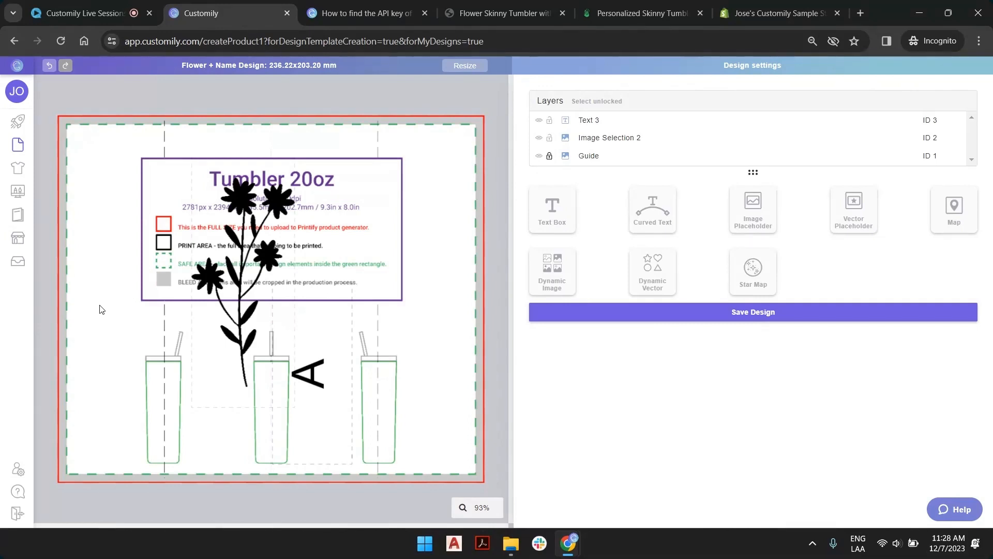
Open the text box's character settings and look over the available fonts and the custom font upload option.
click(328, 352)
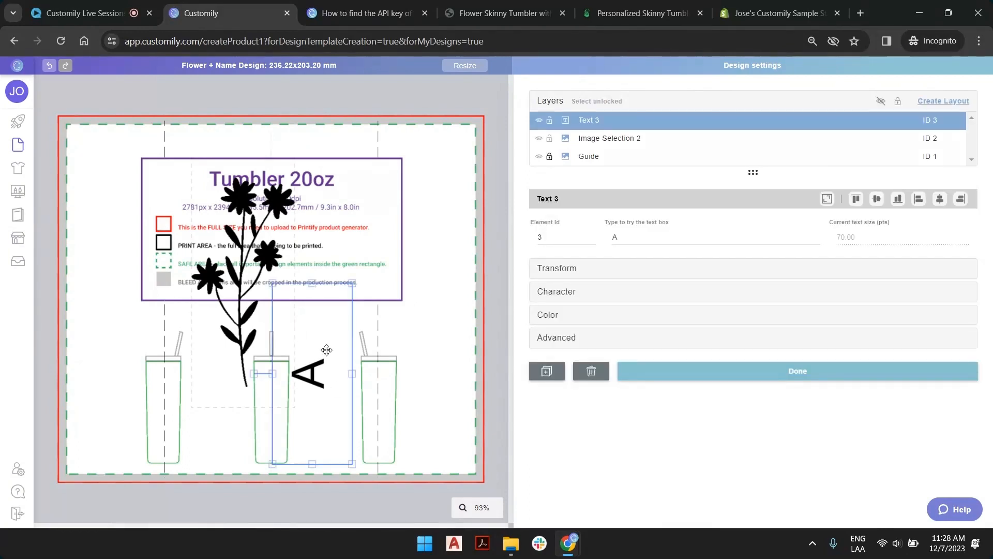
click(687, 293)
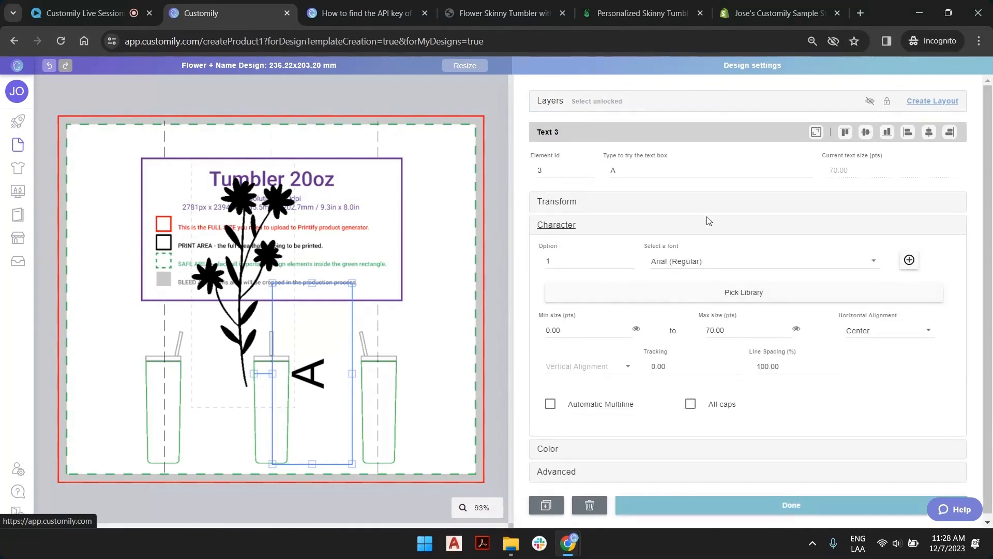
click(706, 262)
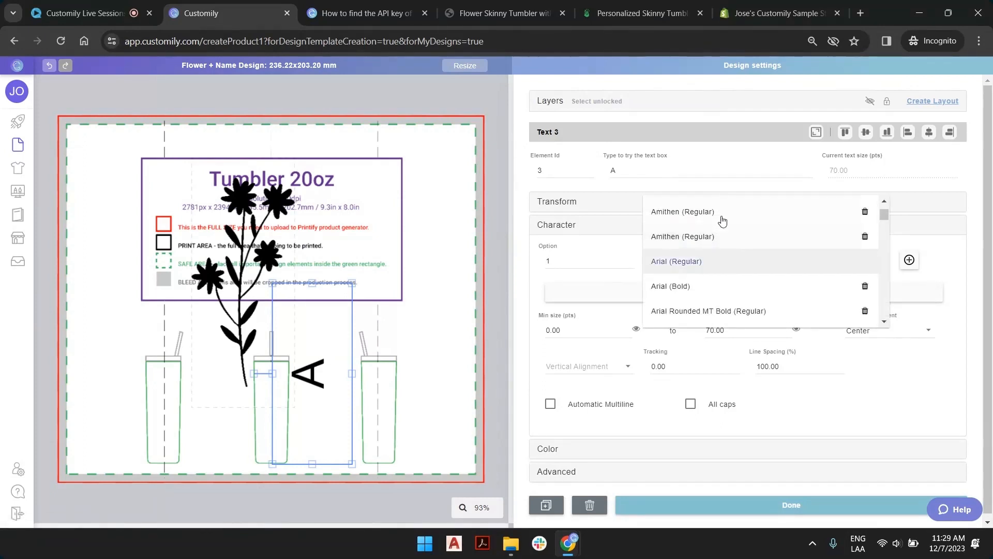
click(948, 257)
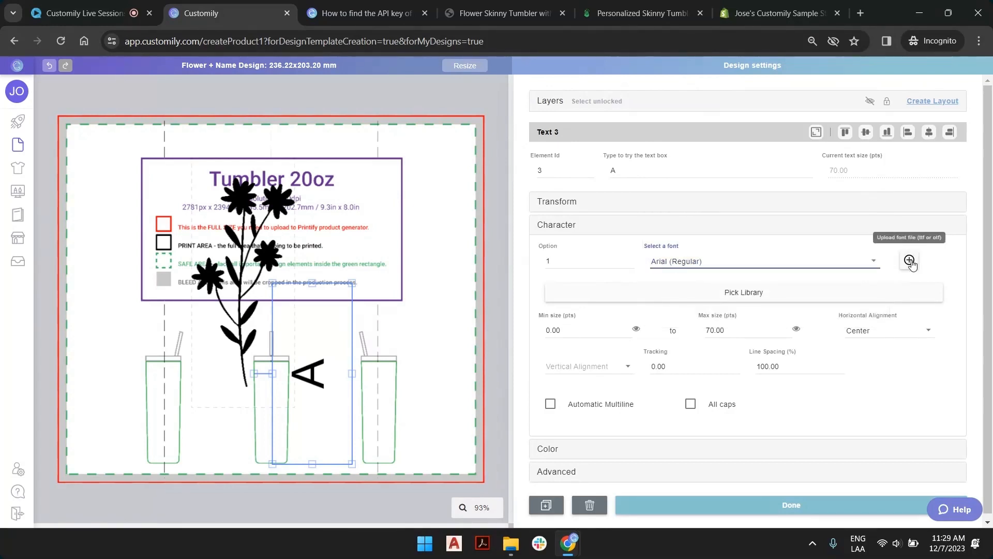
click(910, 261)
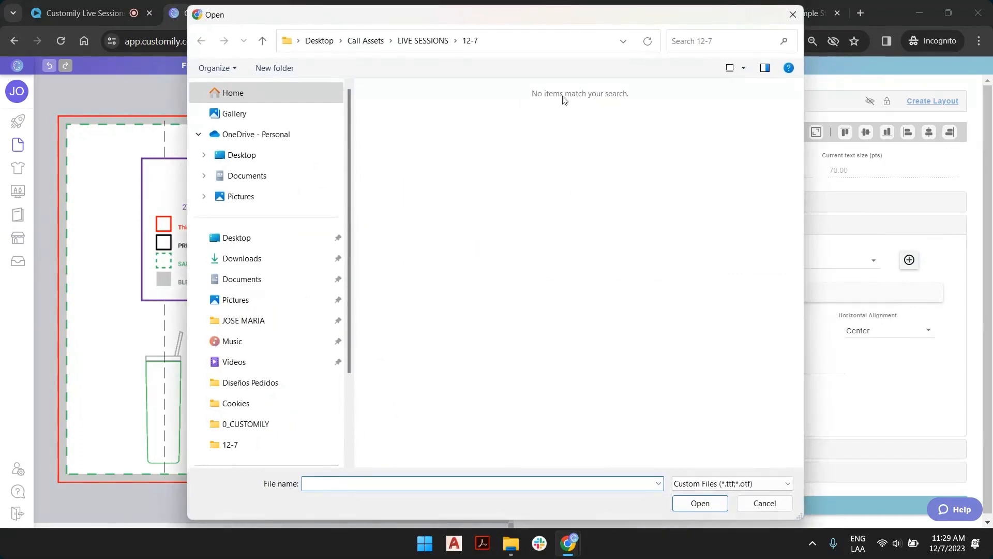
click(765, 503)
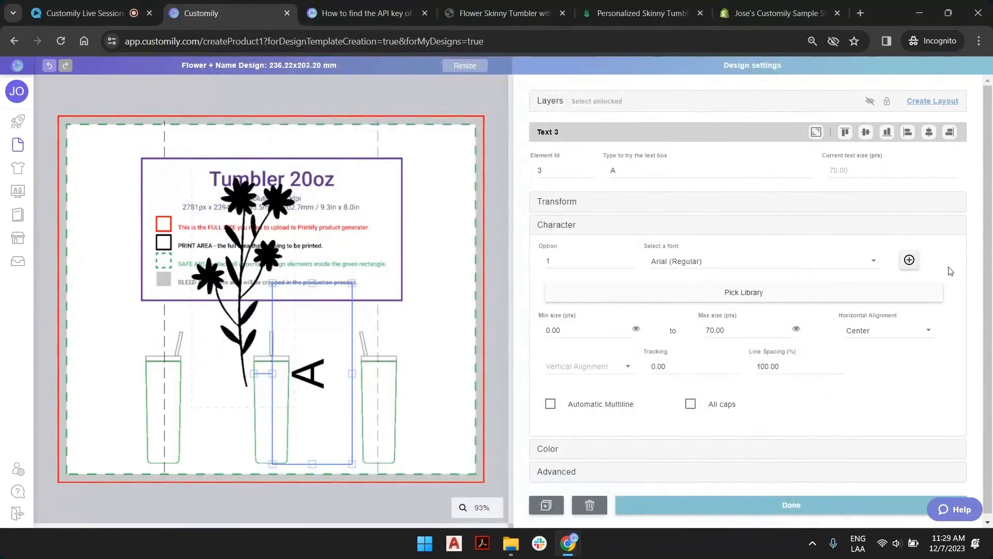
Change the text box's font to onlyone (Regular).
click(743, 261)
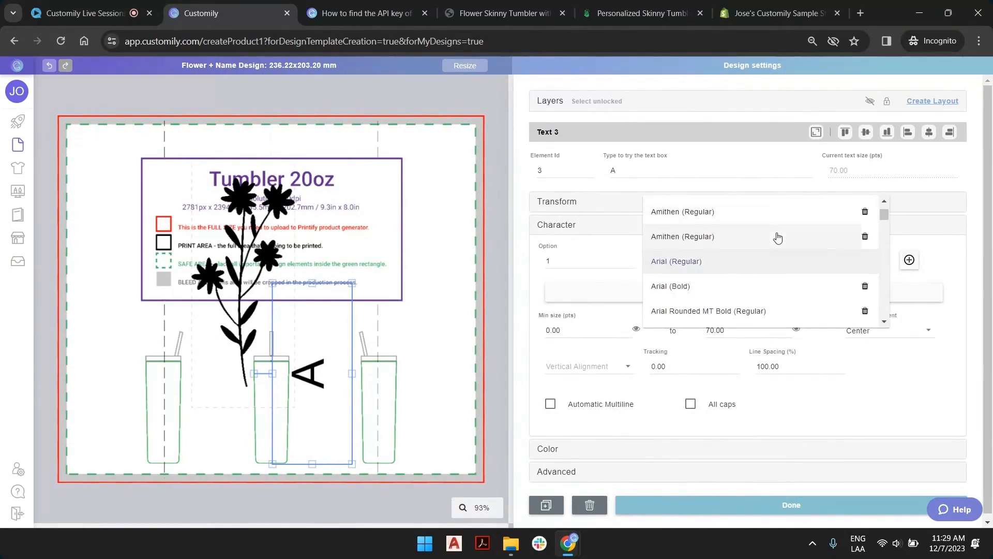
scroll(812, 234, down, 15)
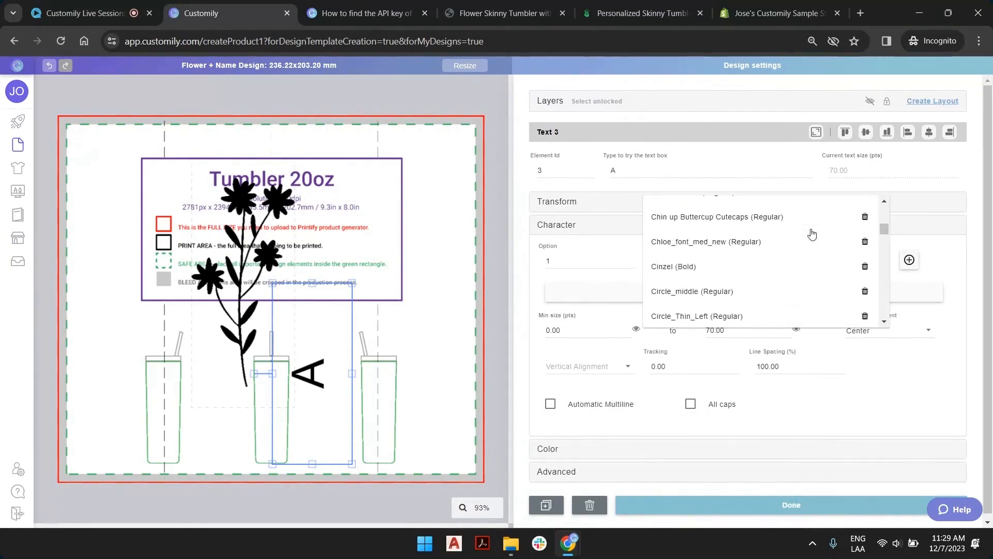
scroll(775, 256, down, 6)
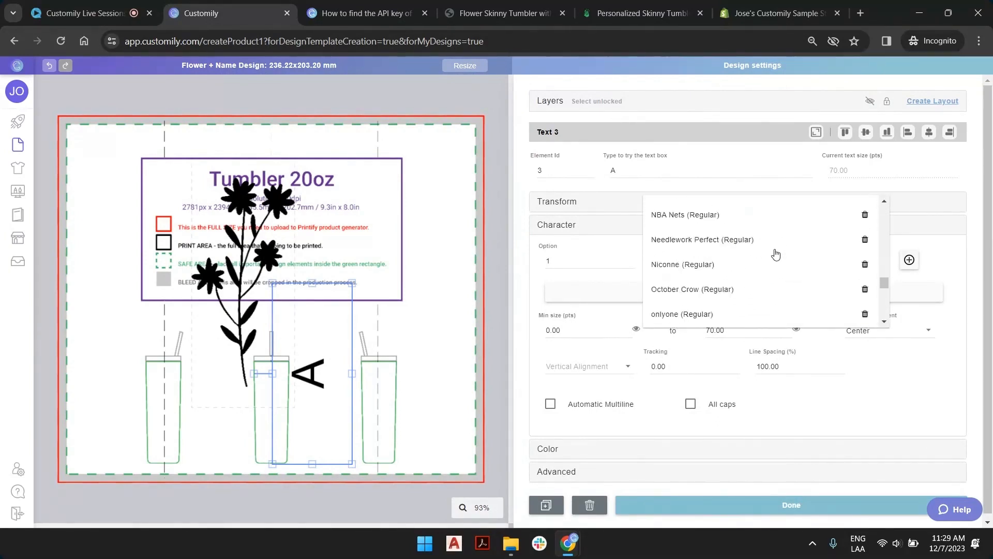
click(766, 277)
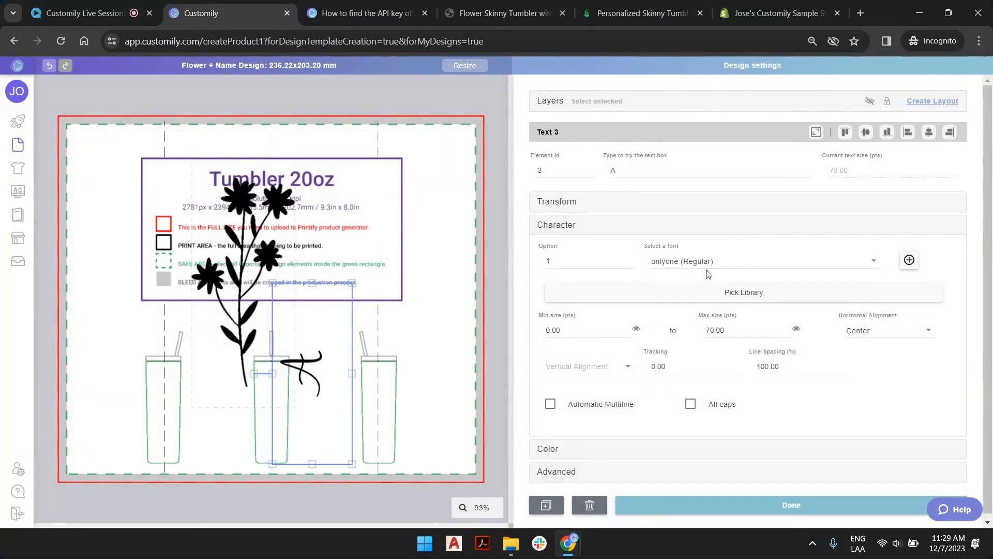
Replace the text box's sample letter with a sample first and last name.
double_click(633, 168)
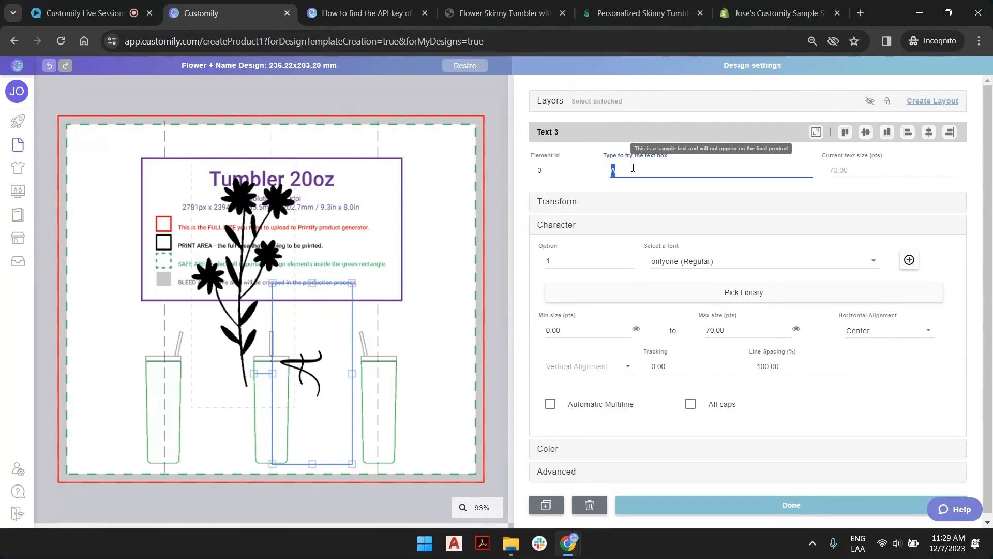
text(Ch)
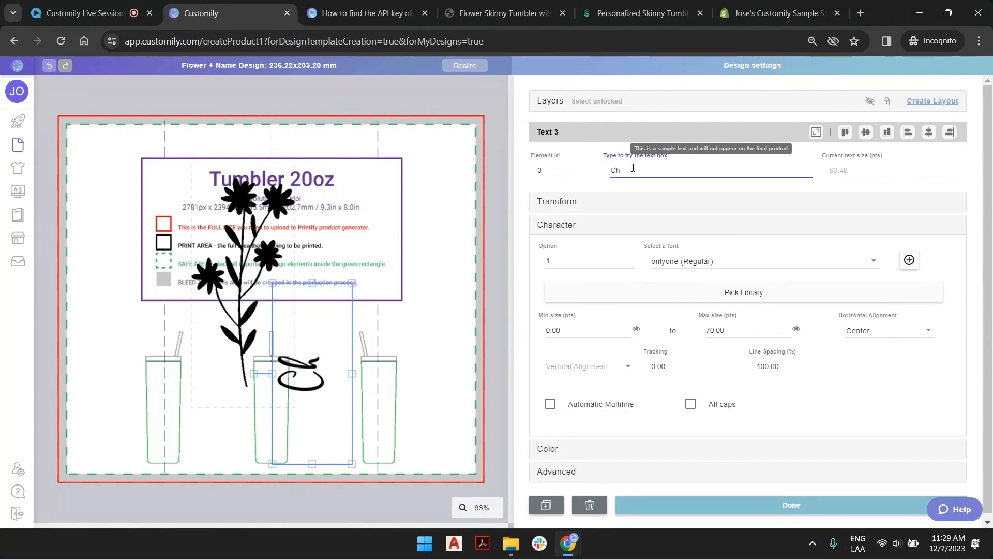
text(arlotte)
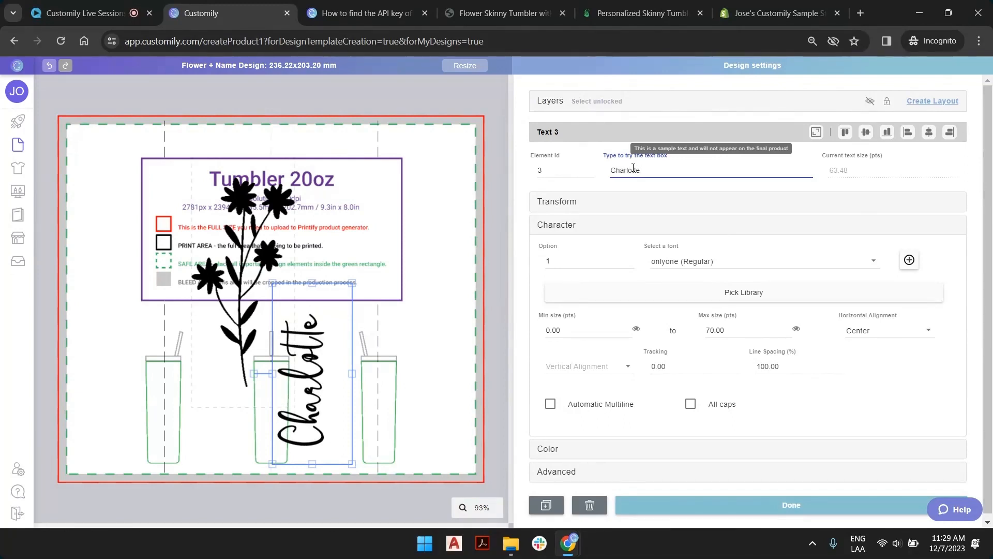
text( Gray)
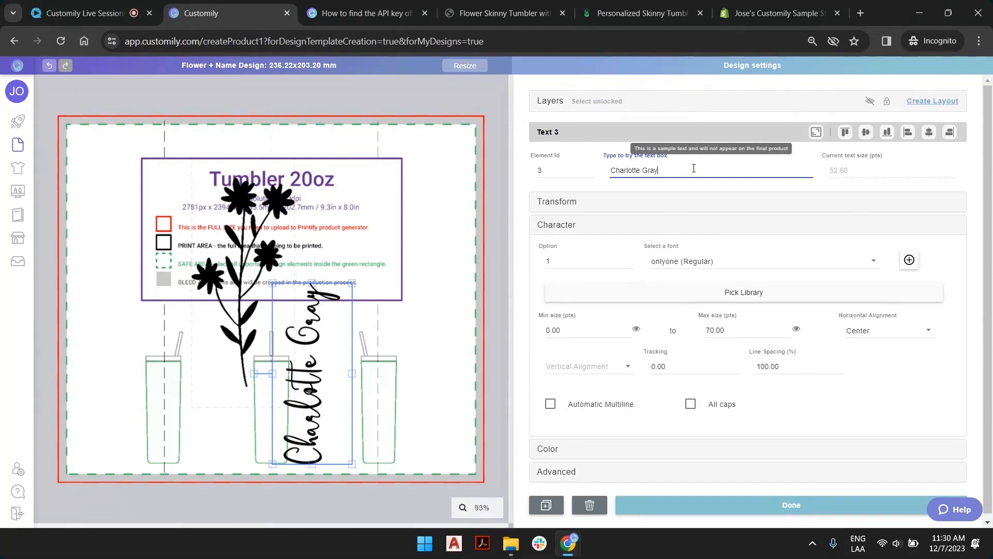
Append random extra letters to the sample name and set the text box's minimum size to 40 pts.
text(eeofo)
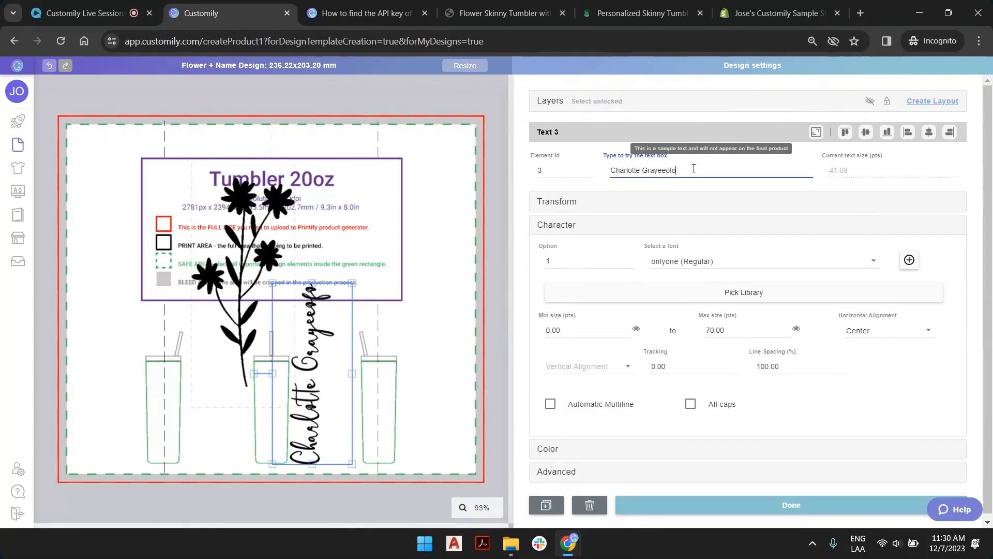
text(ehehefhiefef)
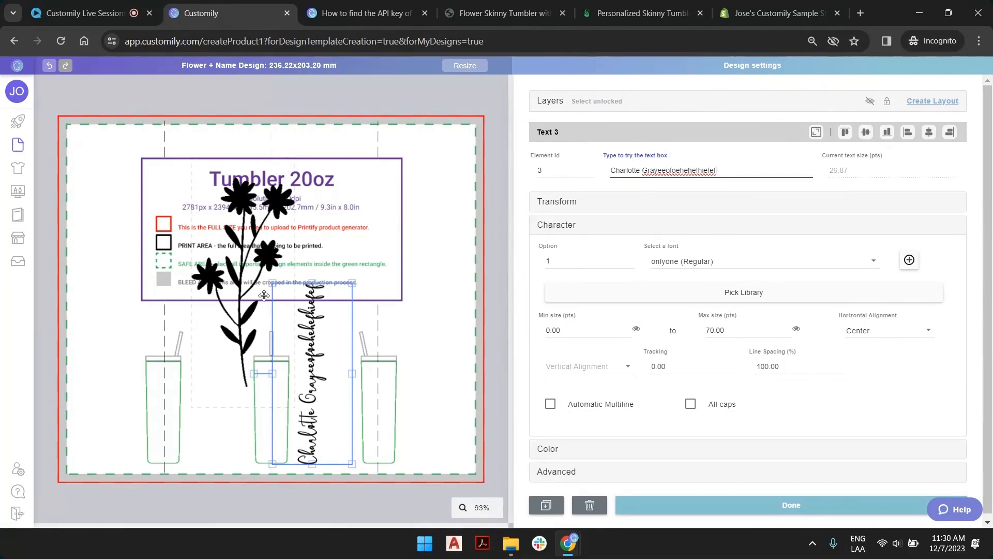
click(565, 334)
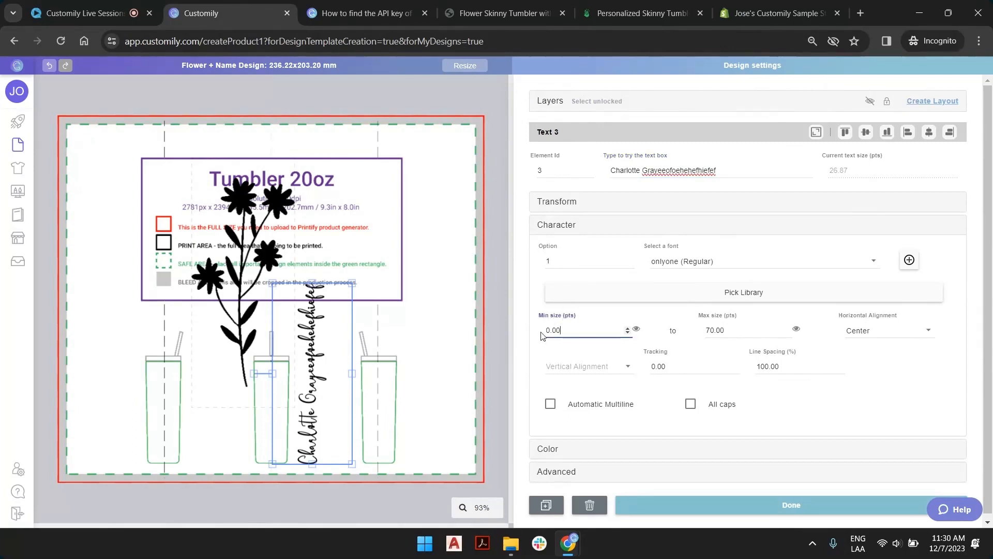
click(626, 329)
click(626, 329)
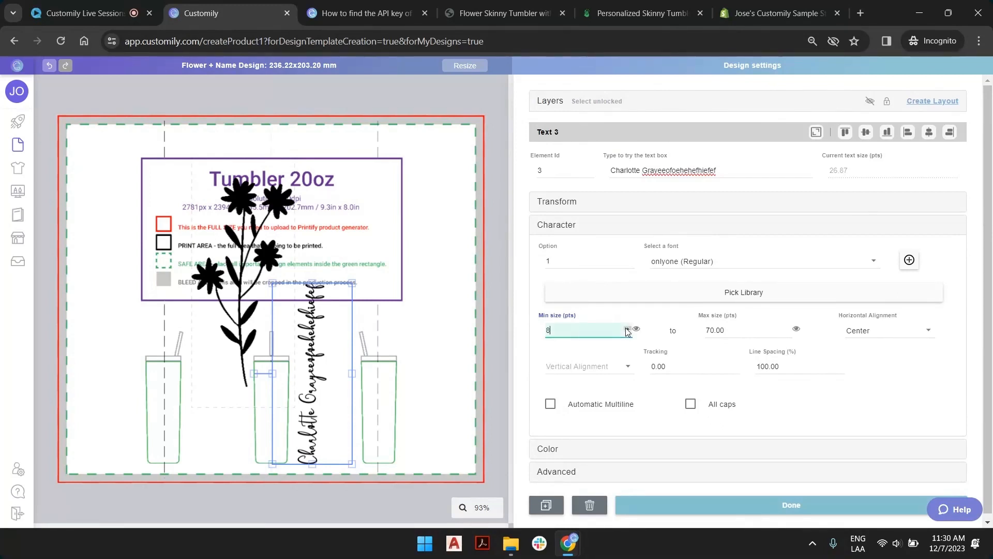
click(626, 329)
click(626, 329)
click(625, 330)
click(626, 329)
click(625, 329)
click(626, 330)
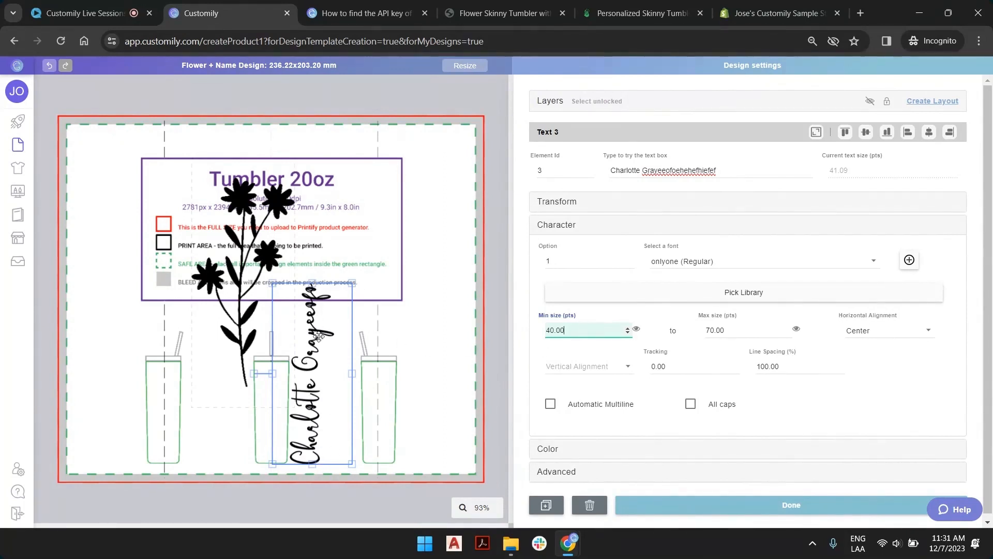
Shorten the text box's sample text to only the first six letters of the name.
click(737, 171)
click(737, 171)
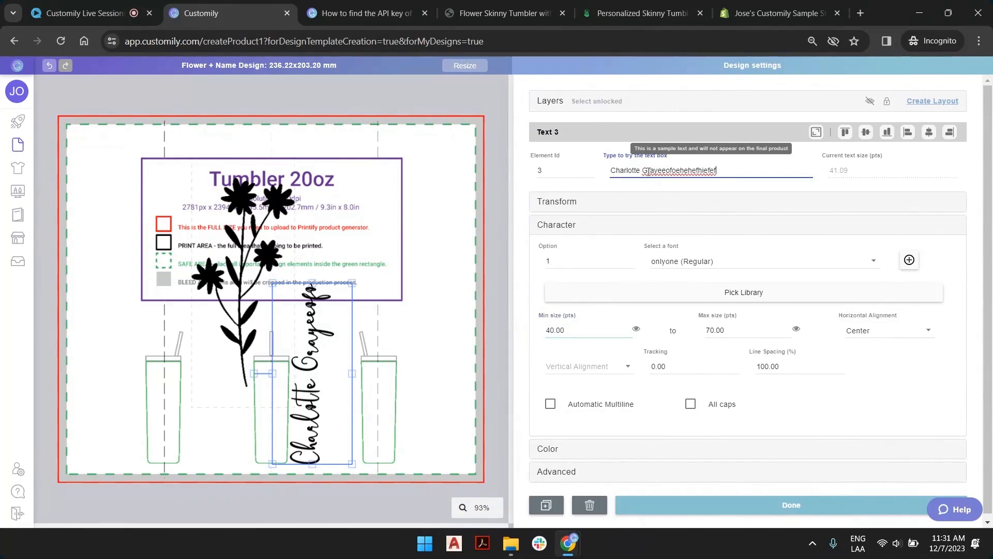
drag(634, 171, 726, 172)
key(BackSpace)
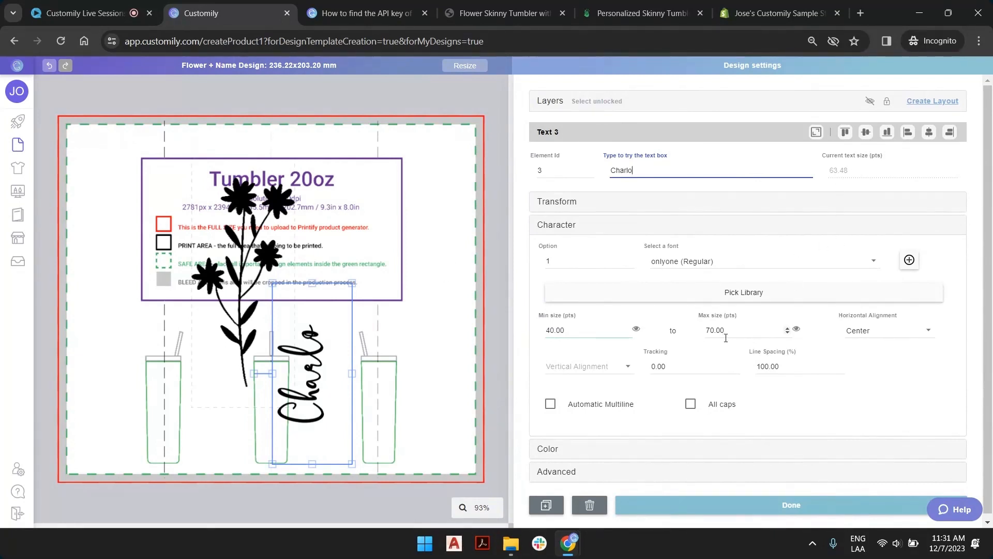
Try lower maximum sizes for the text box, keep it at 70 pts, and set the horizontal alignment to Left.
click(787, 330)
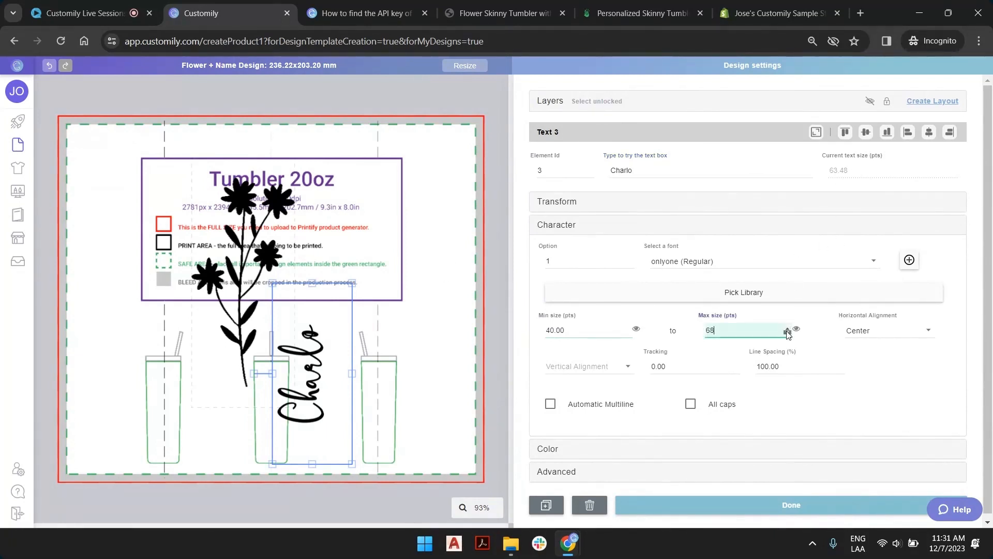
text(60)
key(BackSpace)
text(5)
click(891, 331)
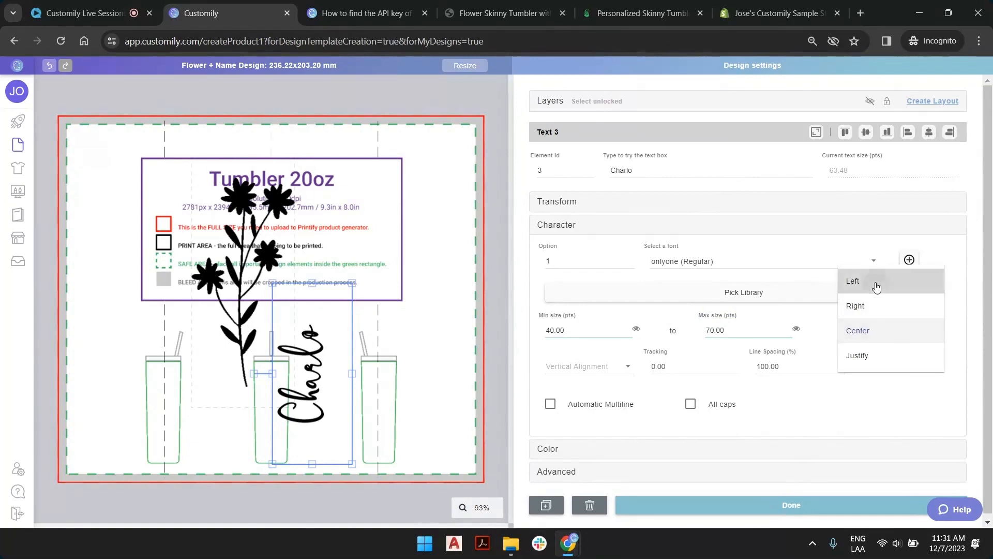
click(875, 284)
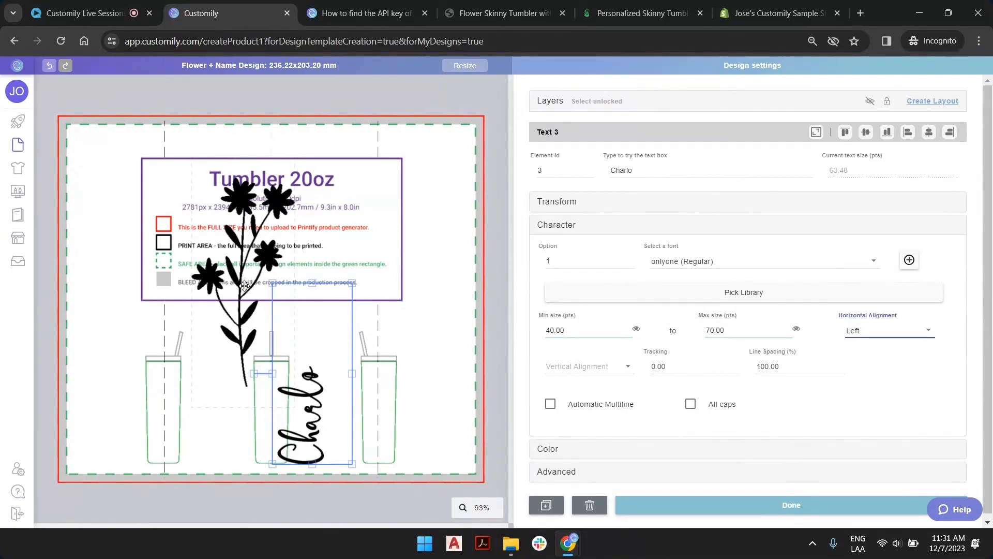
Show the layers list and step the flower image element through its stored images to option 7.
click(264, 237)
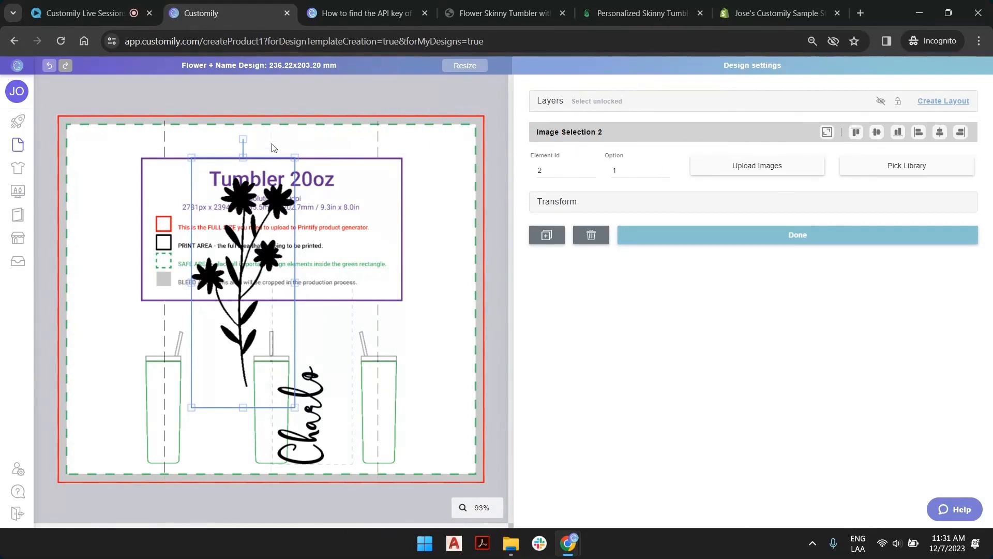
click(551, 104)
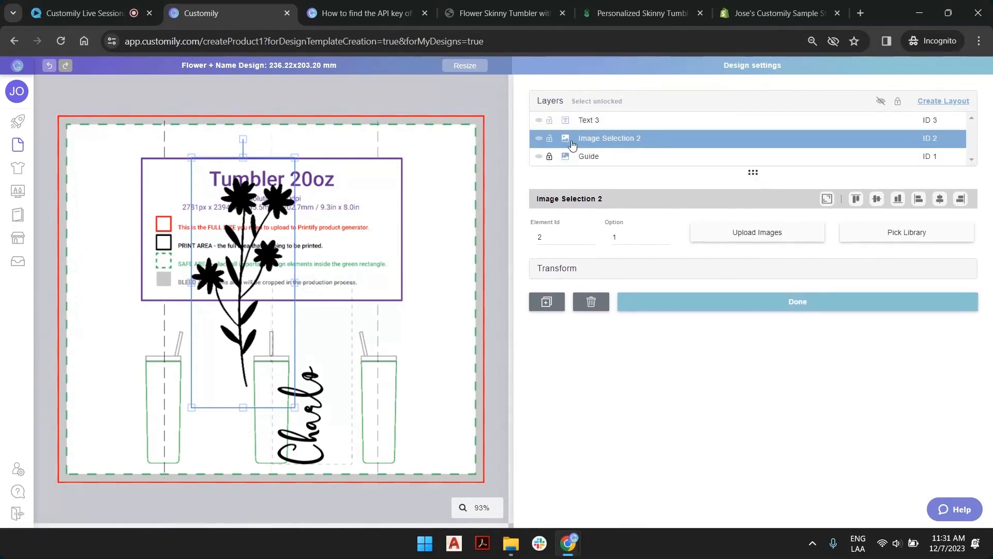
click(665, 235)
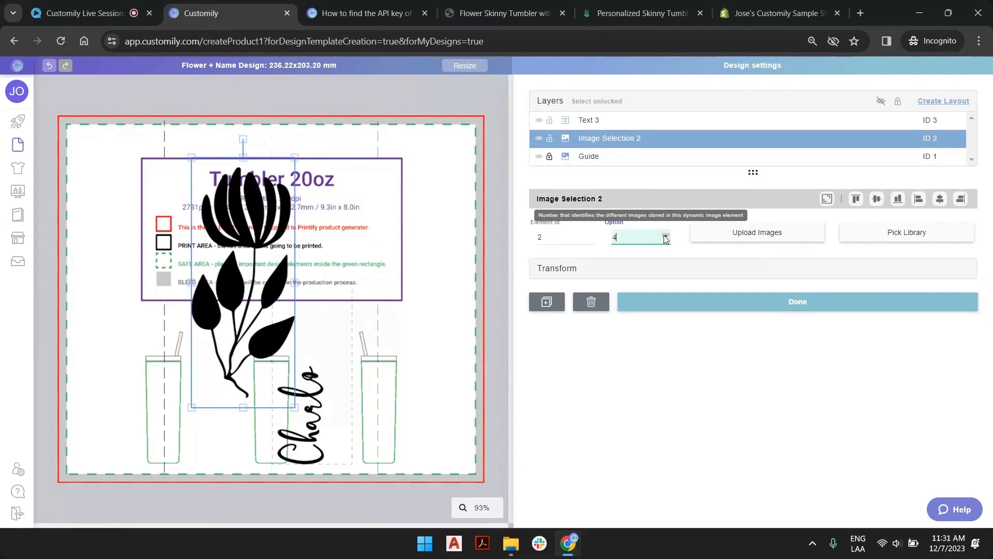
click(666, 236)
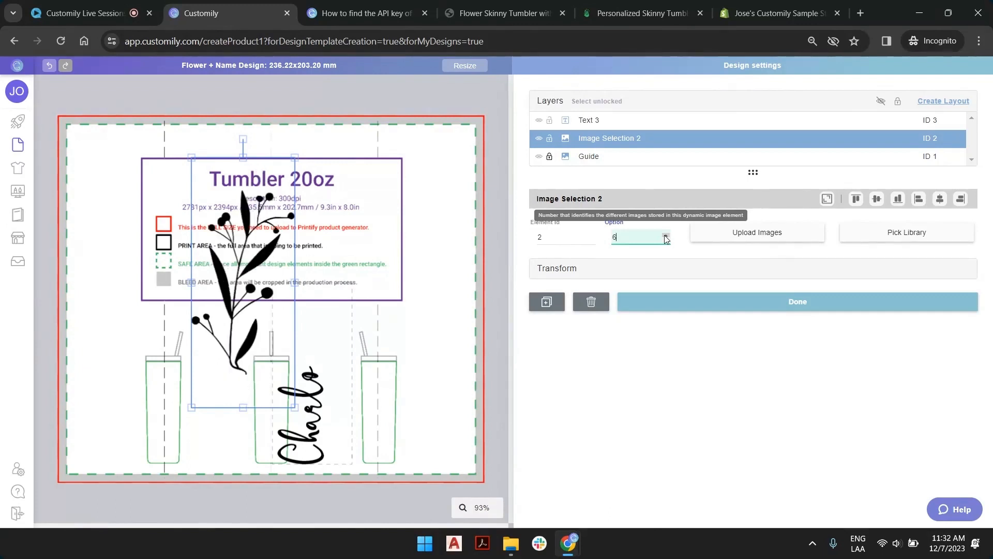
click(666, 236)
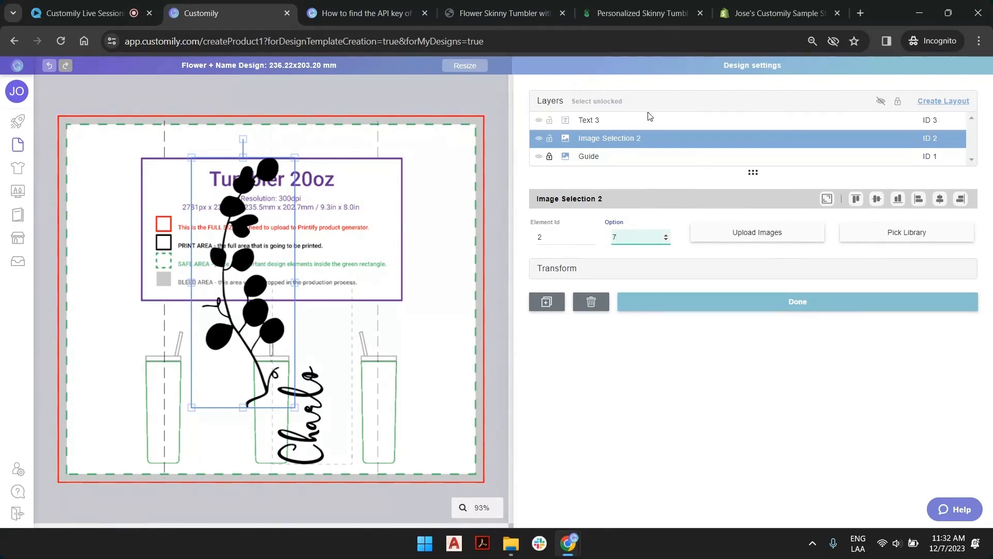
Rename the Image Selection 2 layer to "Select Flower".
click(624, 143)
double_click(625, 139)
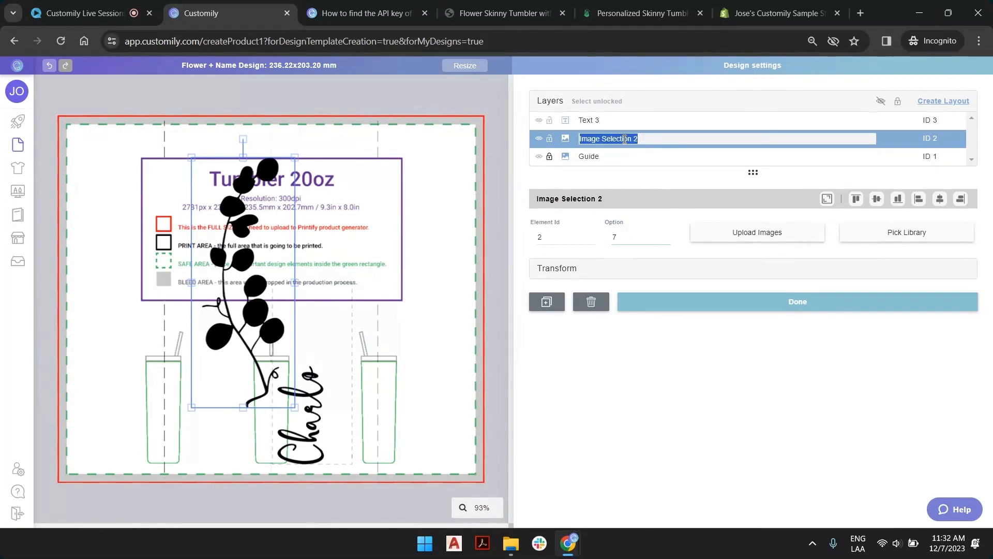
text(Select Flower)
key(Return)
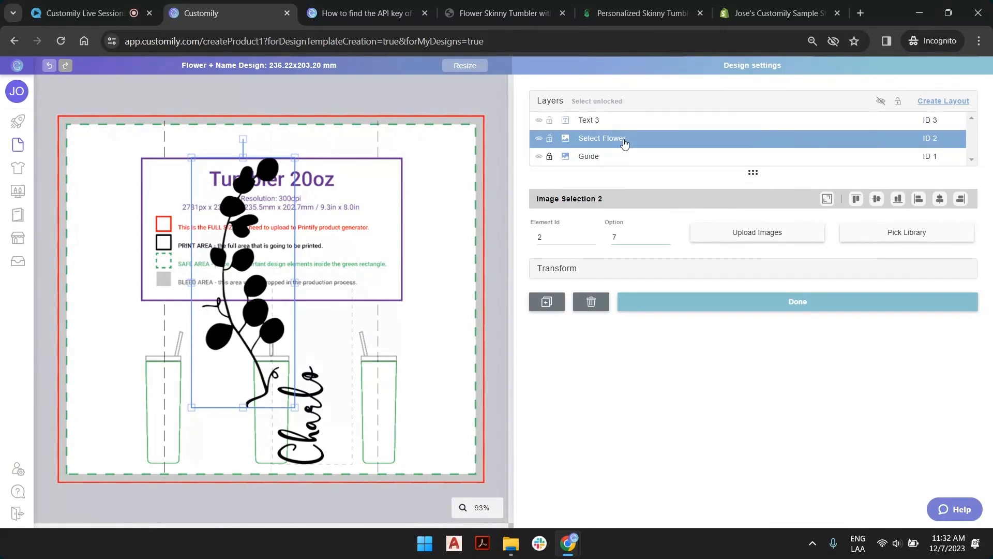
Rename the Text 3 layer to "Type your Name".
double_click(596, 119)
triple_click(596, 119)
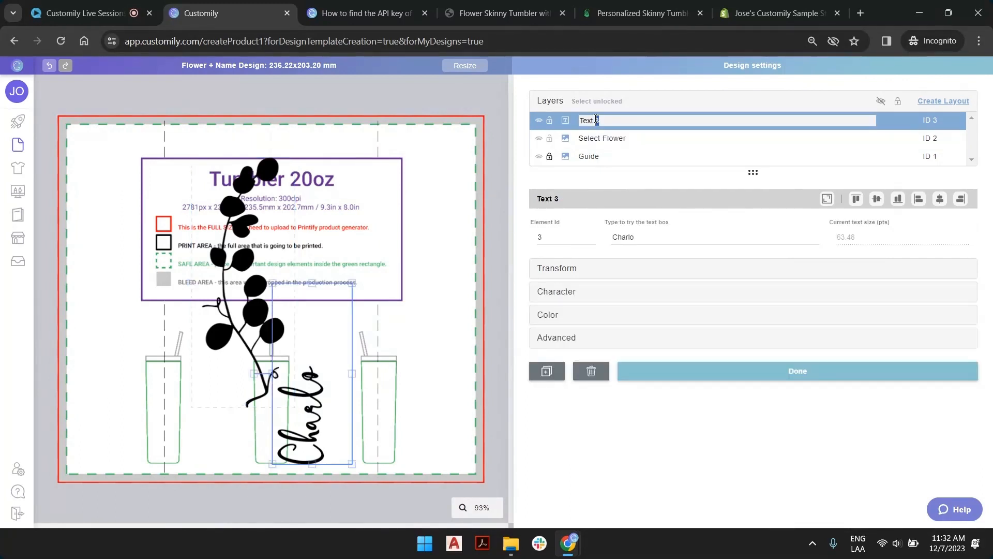
text(Type your Name)
key(Return)
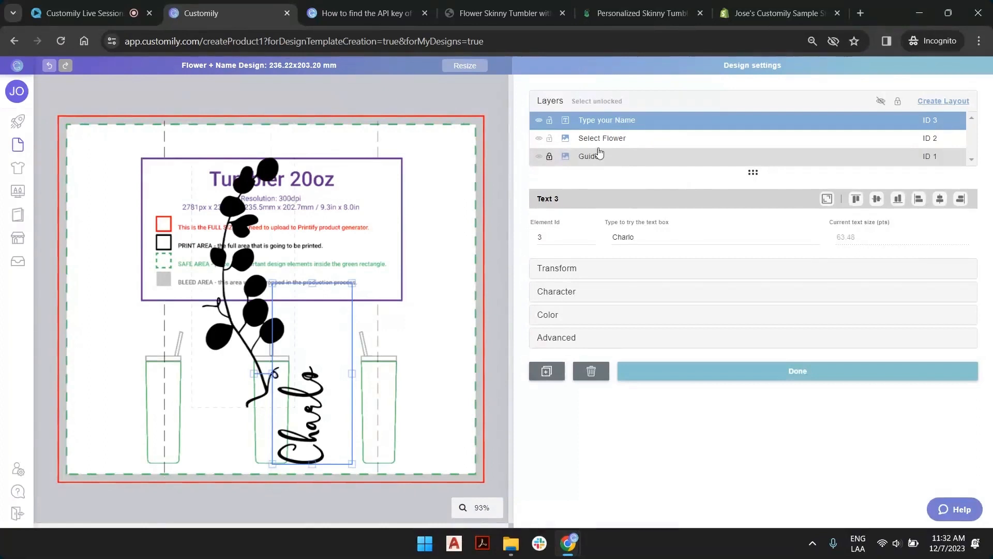
Hide the Guide layer and save the Flower + Name Design.
click(538, 157)
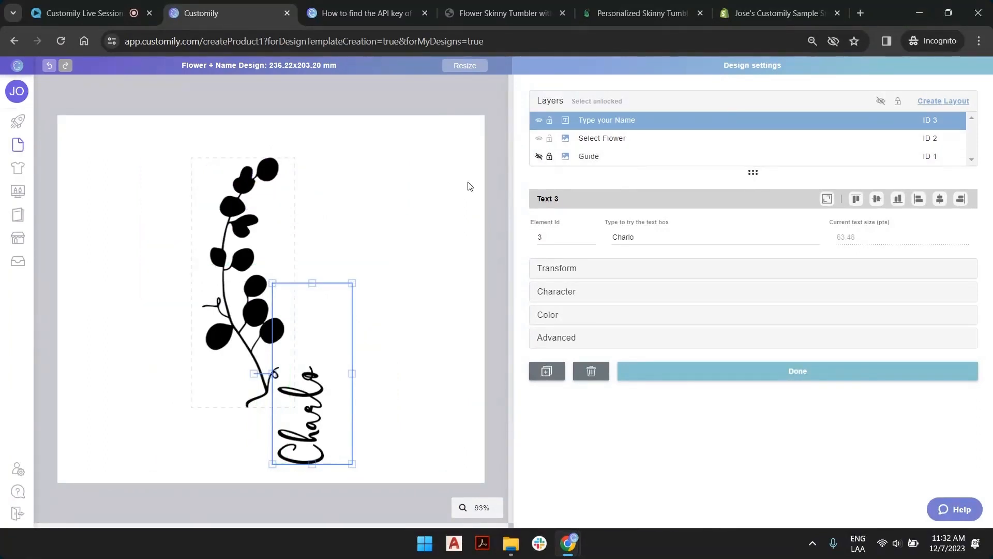
click(473, 102)
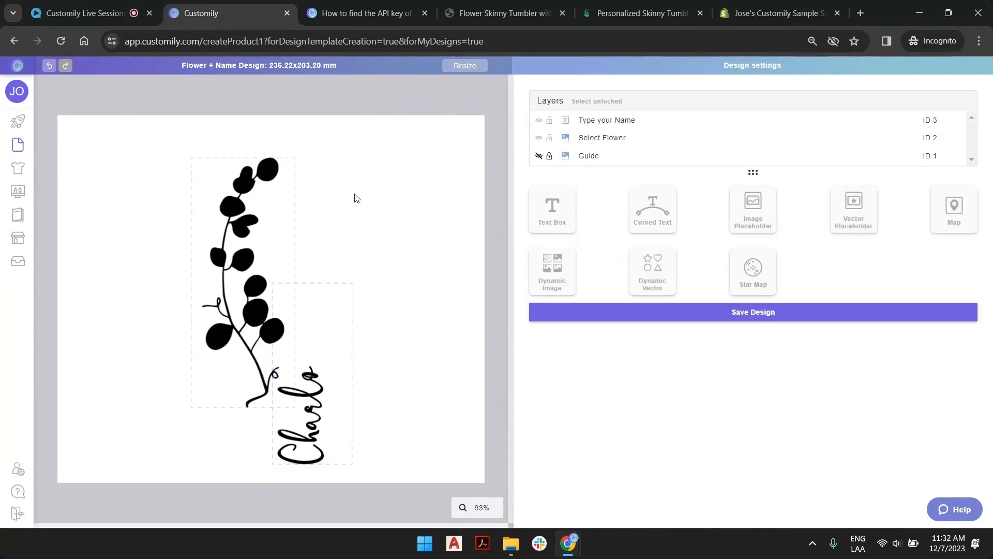
click(766, 316)
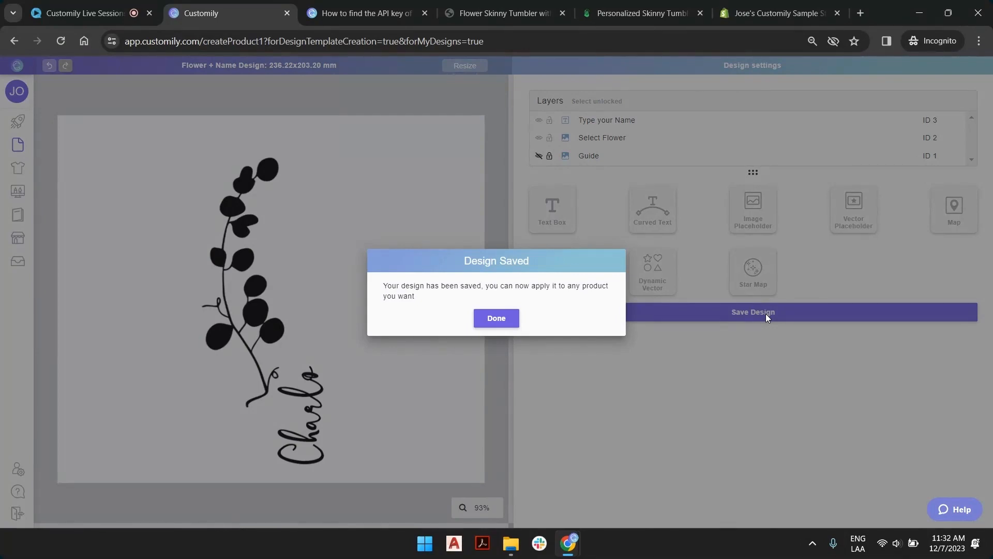
click(496, 321)
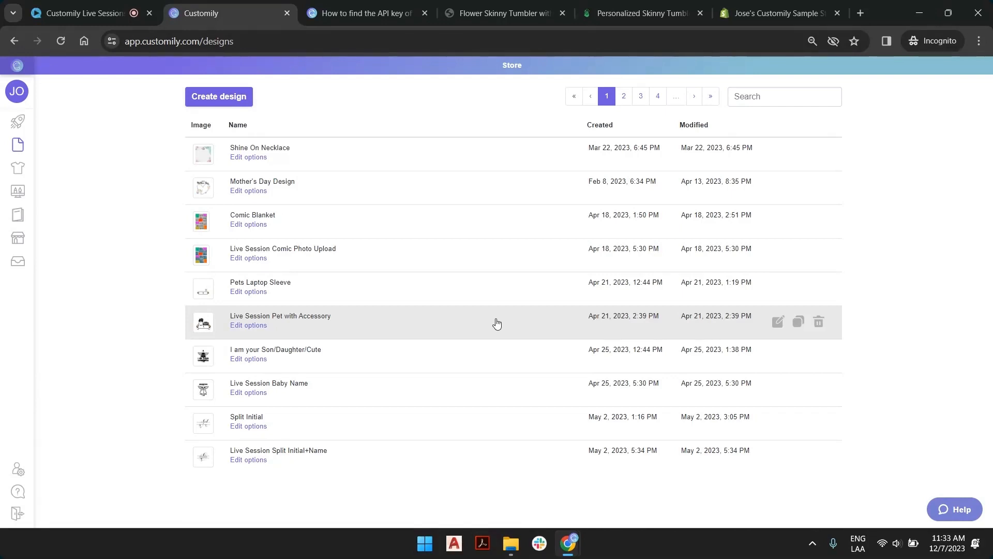
Switch to File Explorer, examine the layout in FancyFanny_SkinnySteelTumbler_Template.png, close it and return to Customily in Chrome.
click(511, 543)
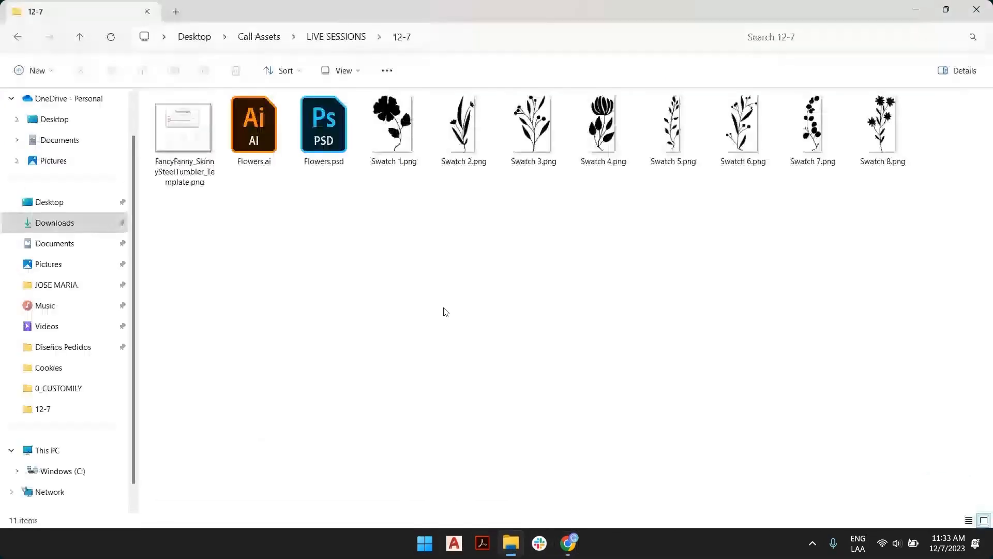
double_click(179, 125)
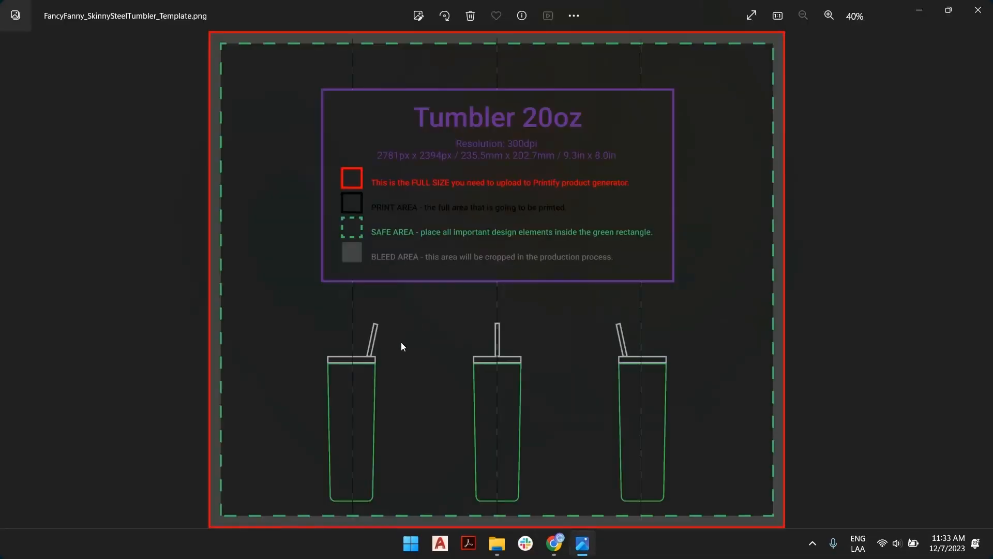
scroll(355, 392, up, 2)
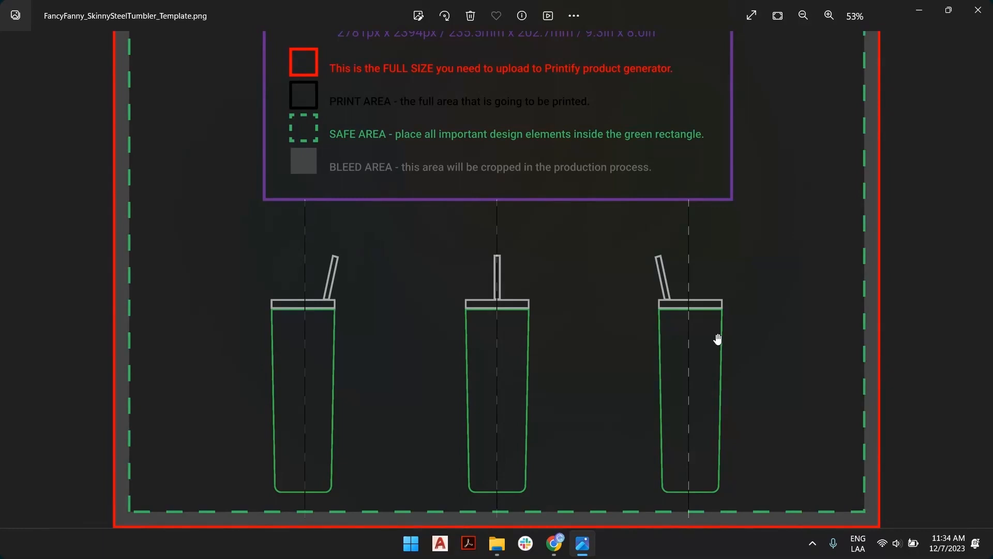
key(alt+F4)
key(alt+Tab)
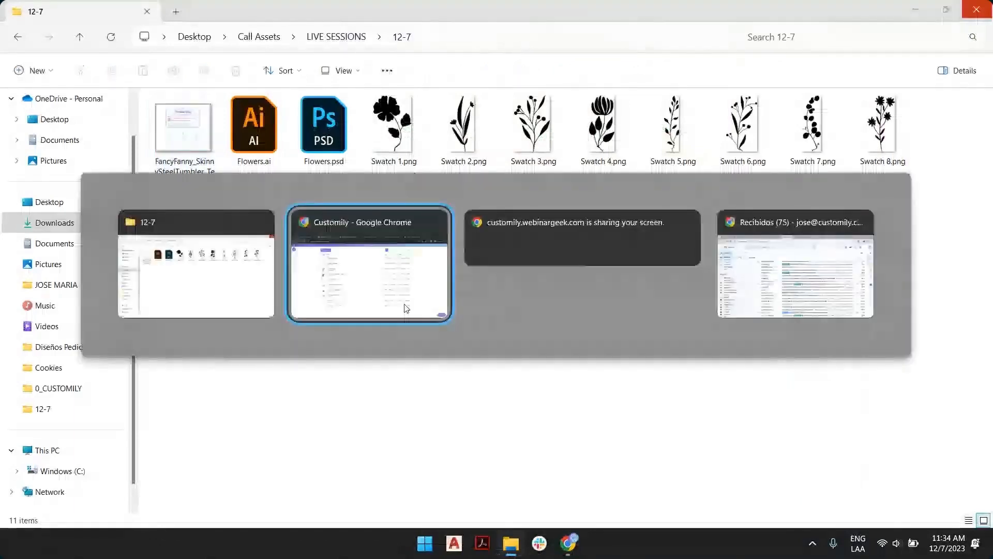
click(405, 308)
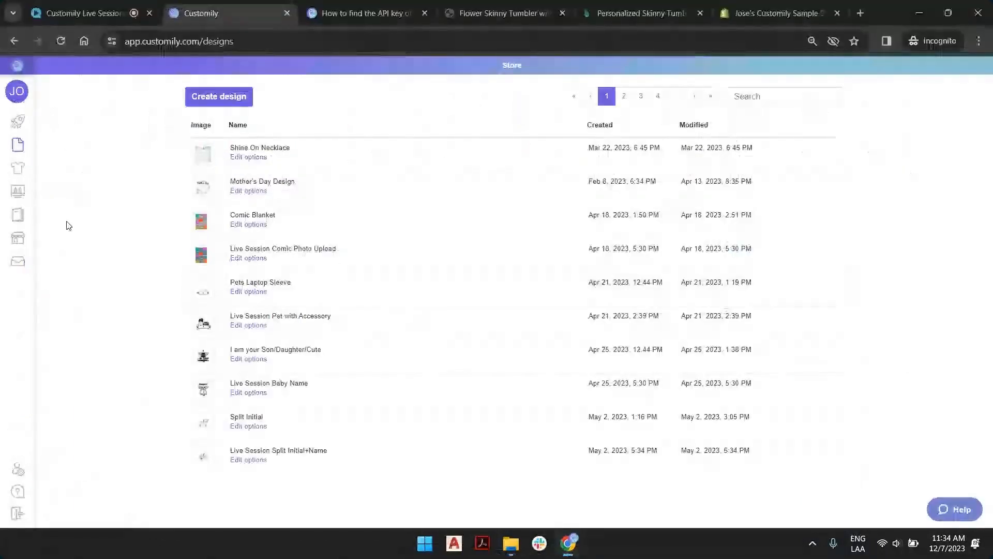
Go to the last page of saved designs, and from the start page begin a new product with Printify.
click(710, 96)
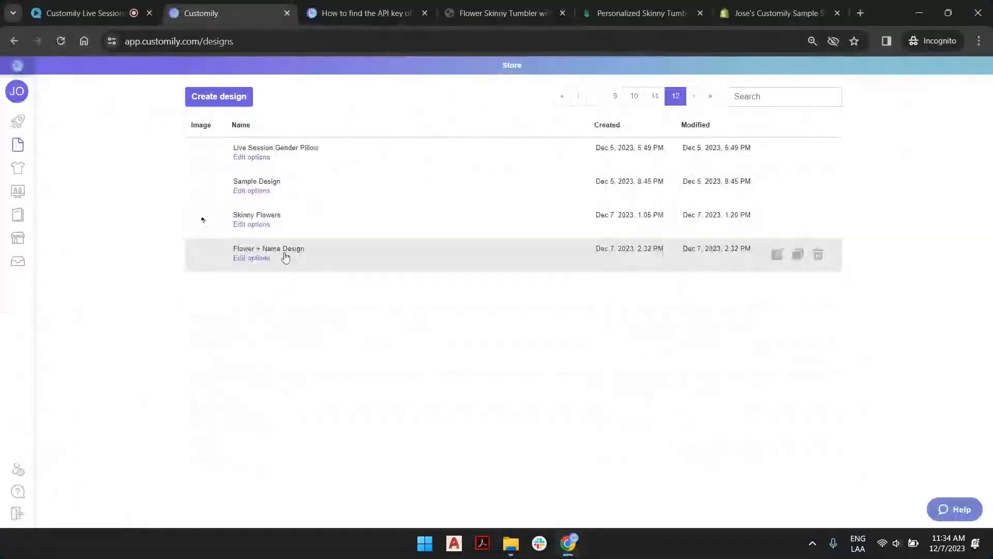
click(21, 128)
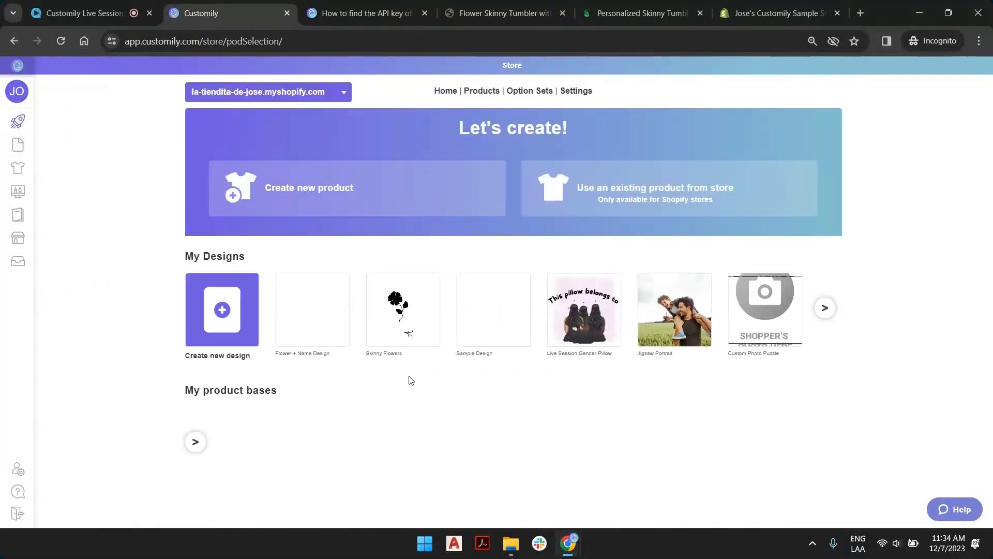
click(376, 184)
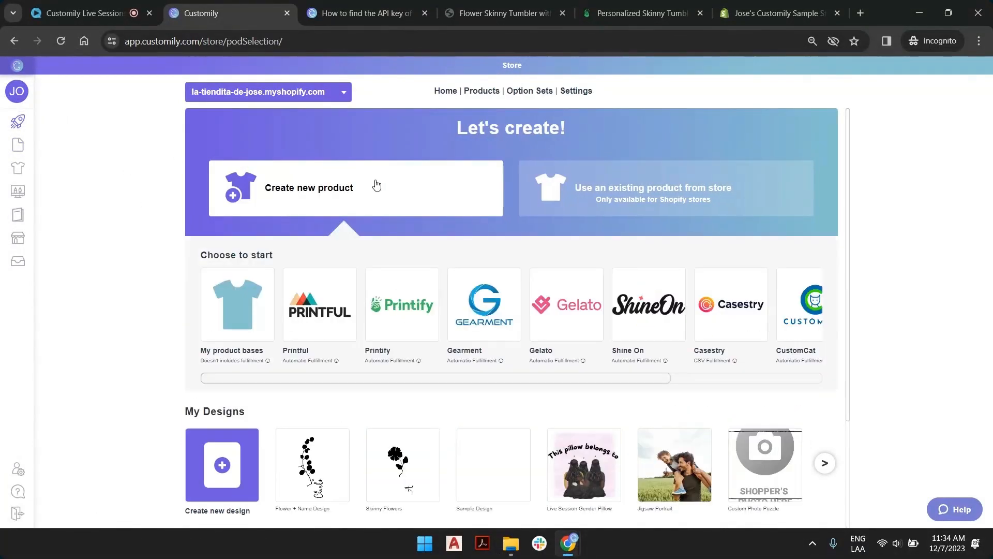
click(405, 291)
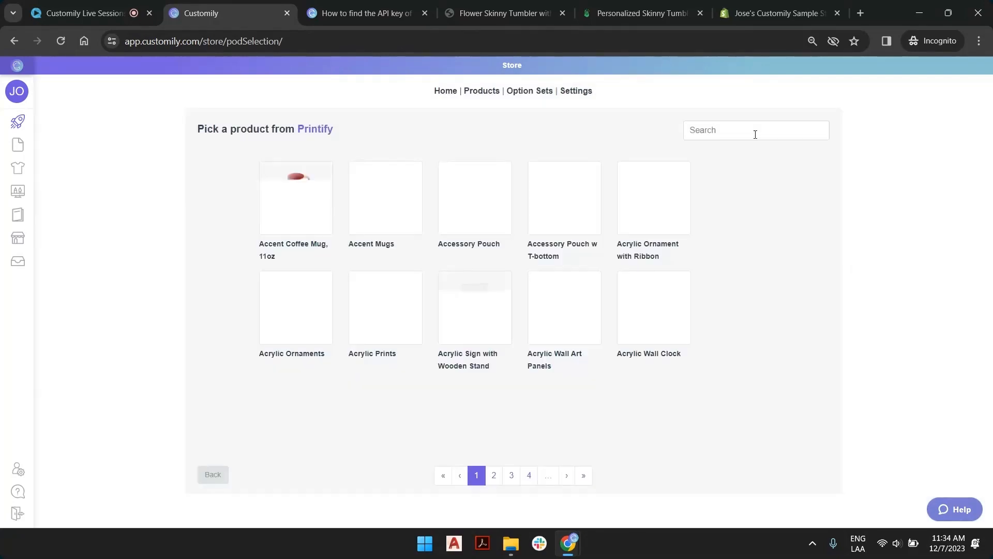
Search the Printify products for "skinn" and pick the Skinny Tumbler with Straw, 20oz.
click(755, 134)
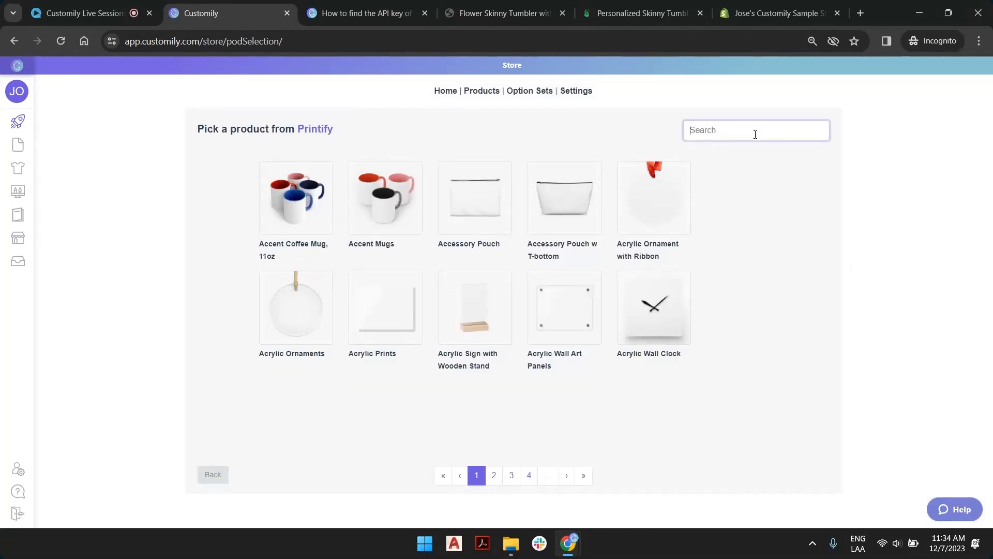
text(skinn)
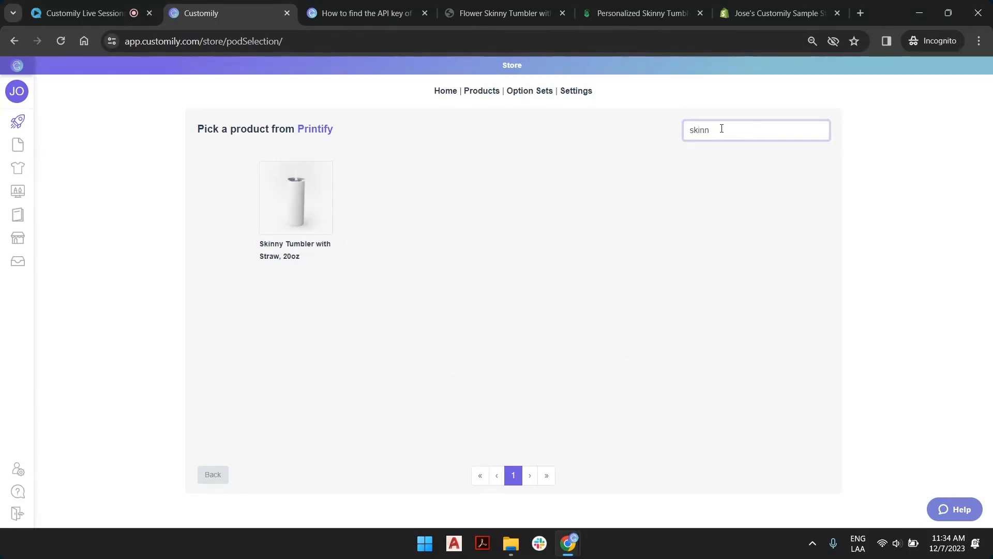
click(311, 212)
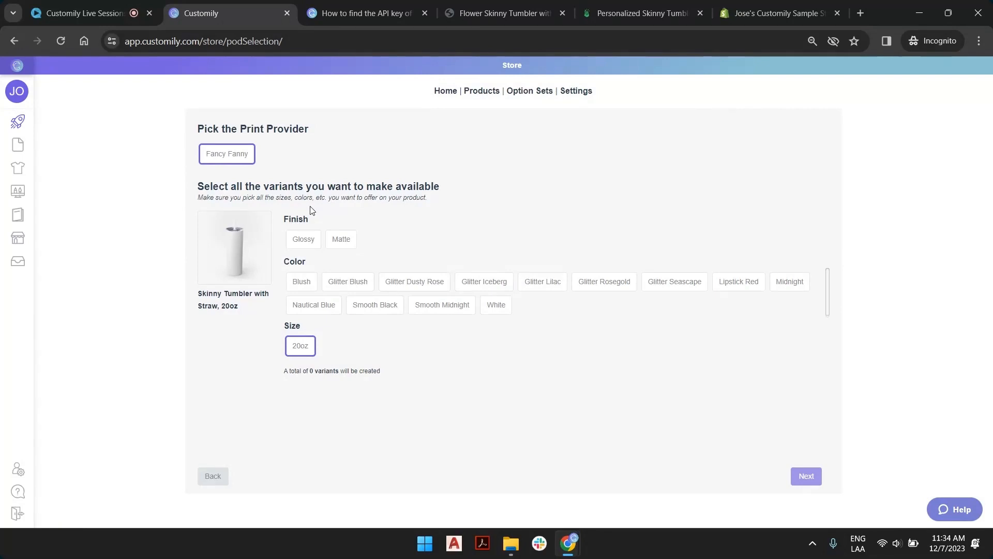
Choose the Glossy finish and the Glitter Blush, Dusty Rose, Iceberg, Lilac, Rosegold, Seascape and White color variants for the tumbler.
click(305, 239)
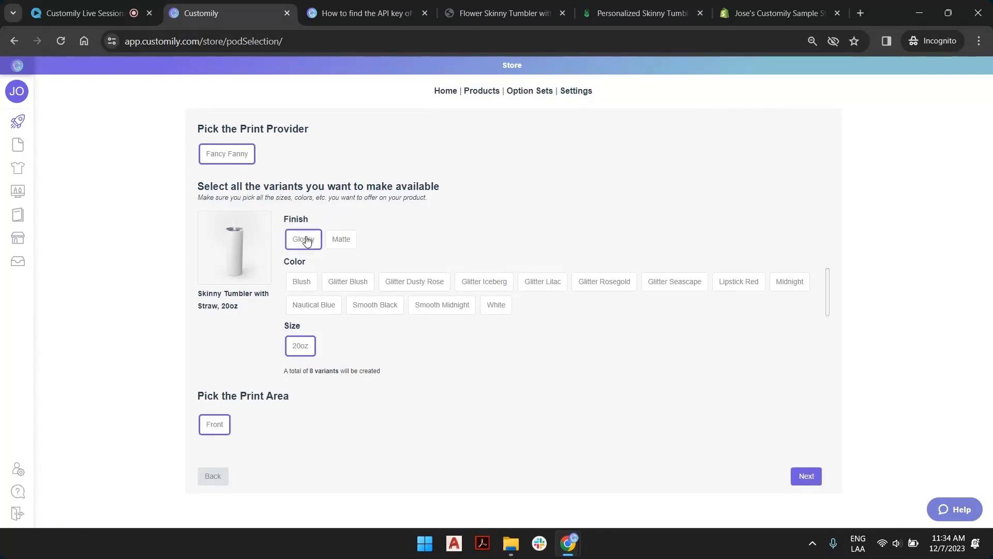
click(362, 286)
click(409, 283)
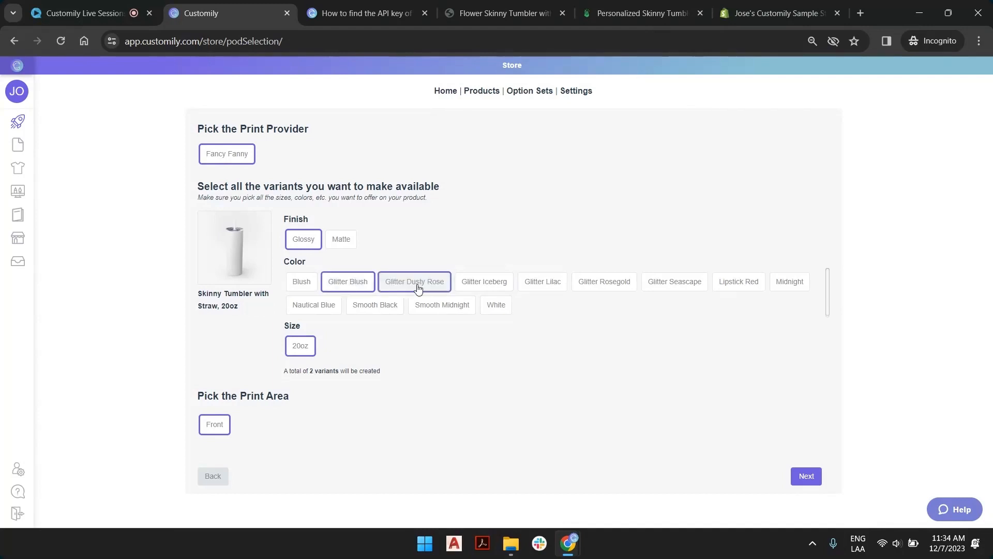
click(480, 284)
click(552, 288)
click(604, 284)
click(673, 283)
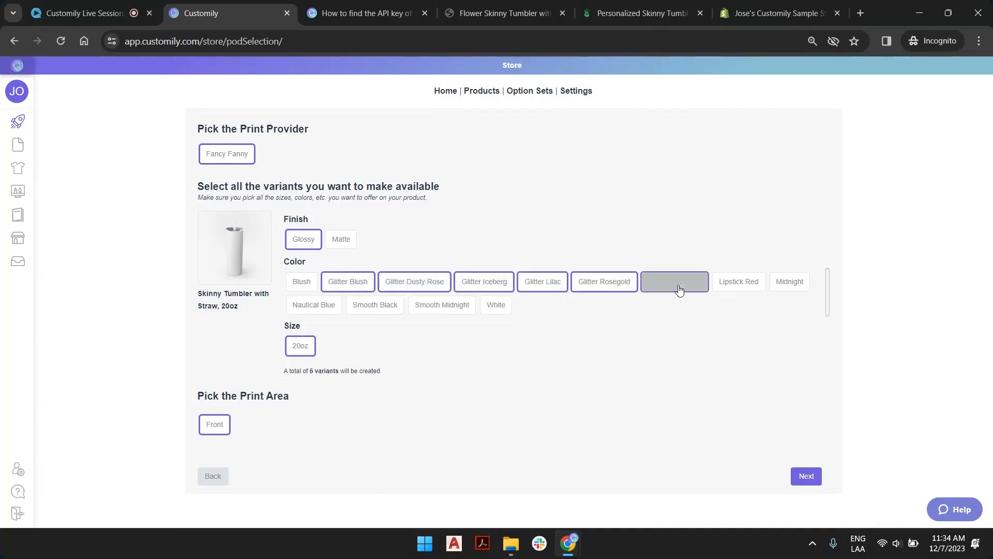
click(498, 308)
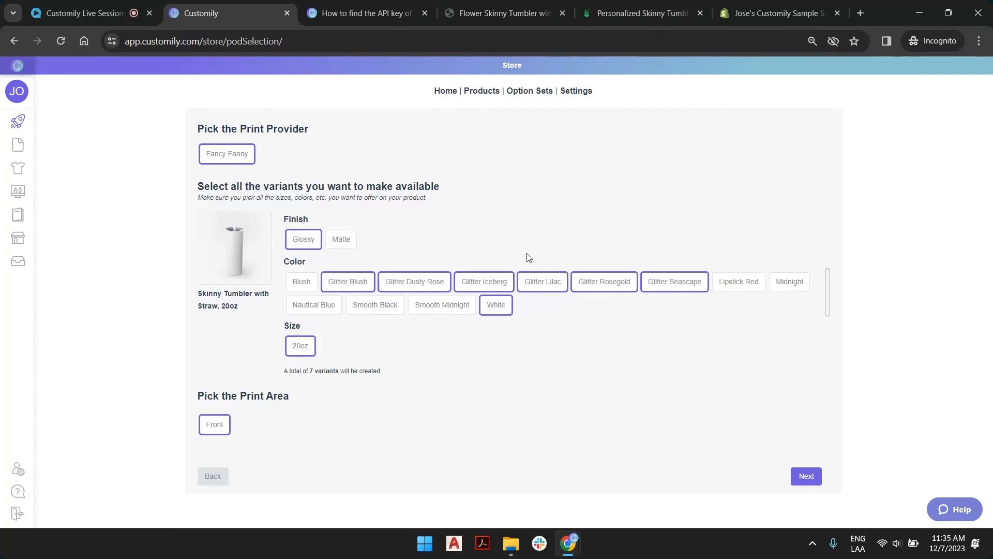
Continue to the front print area and assign it the Flower + Name Design from the last page of your own designs.
click(809, 478)
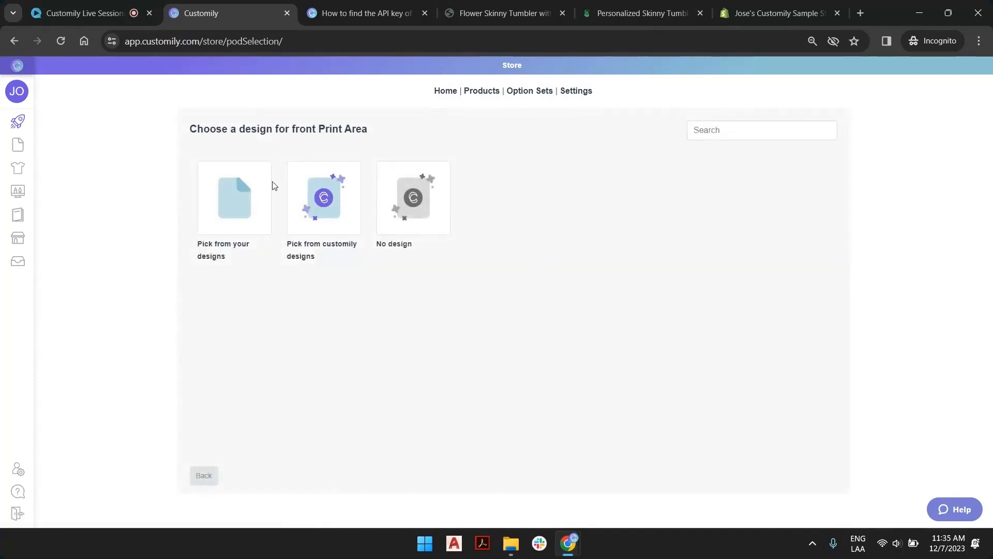
click(238, 192)
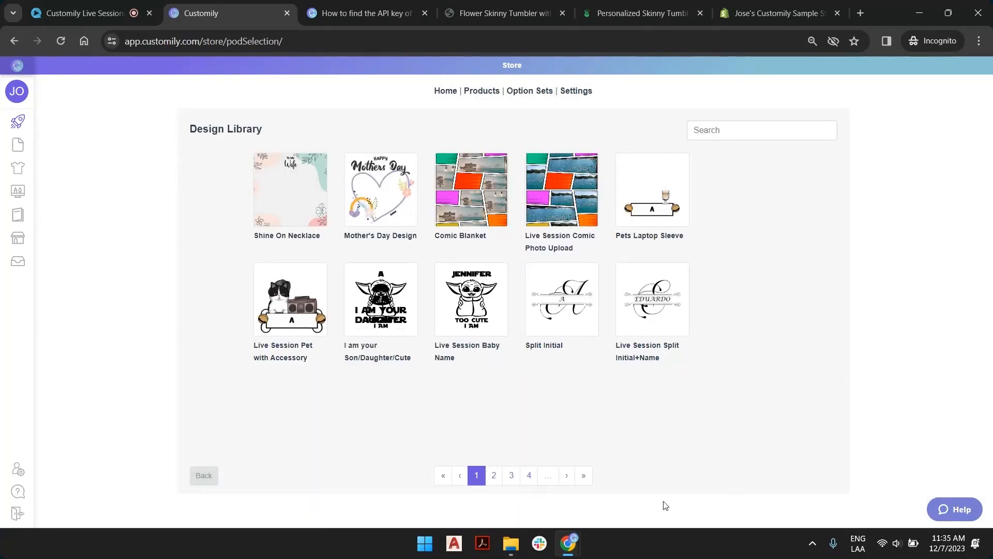
click(586, 475)
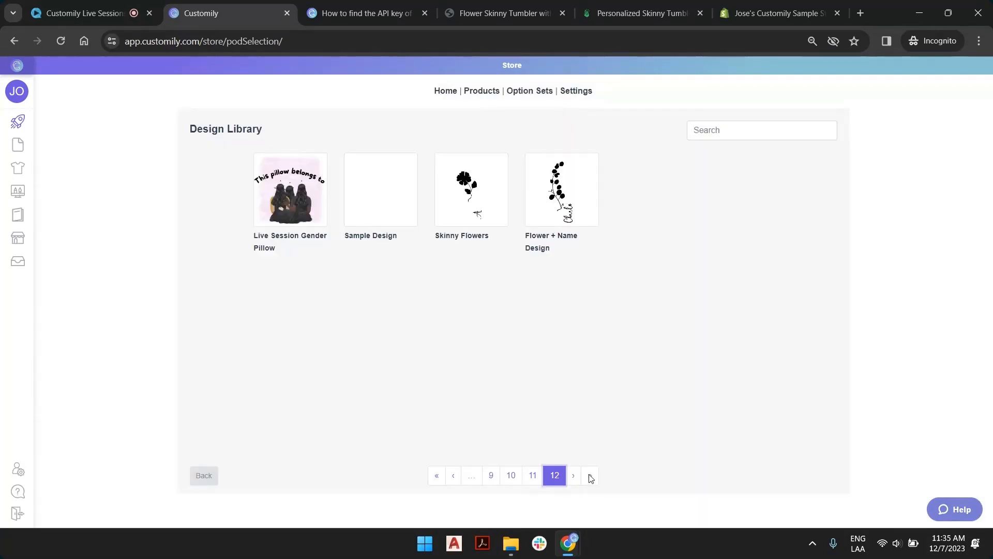
click(587, 192)
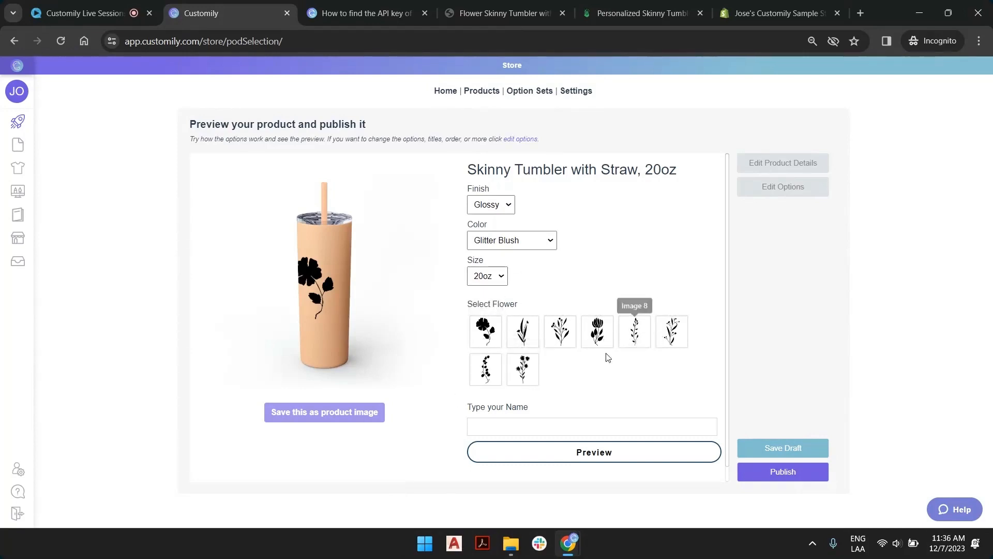
Personalize the tumbler preview with a sample name, trying the fourth flower and settling on the third one.
click(597, 335)
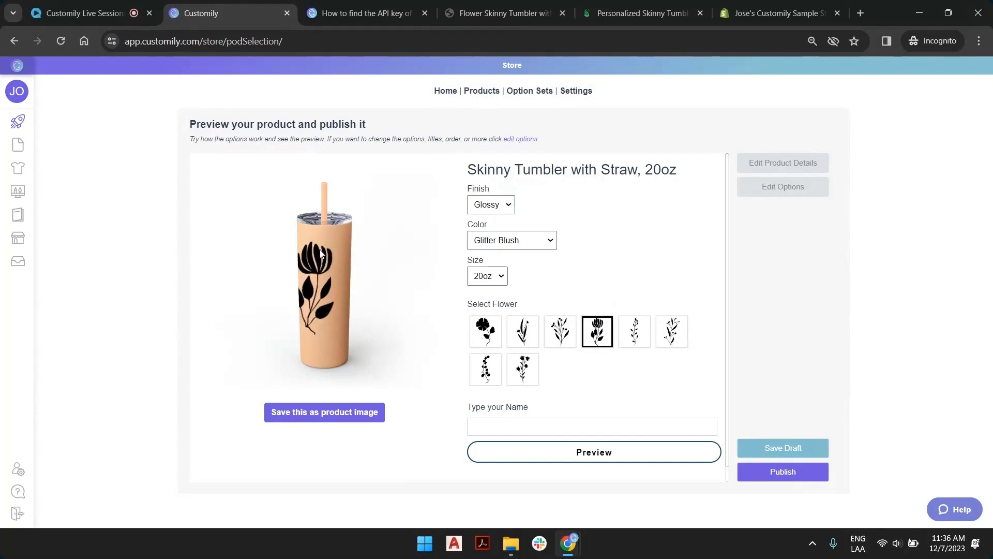
click(539, 426)
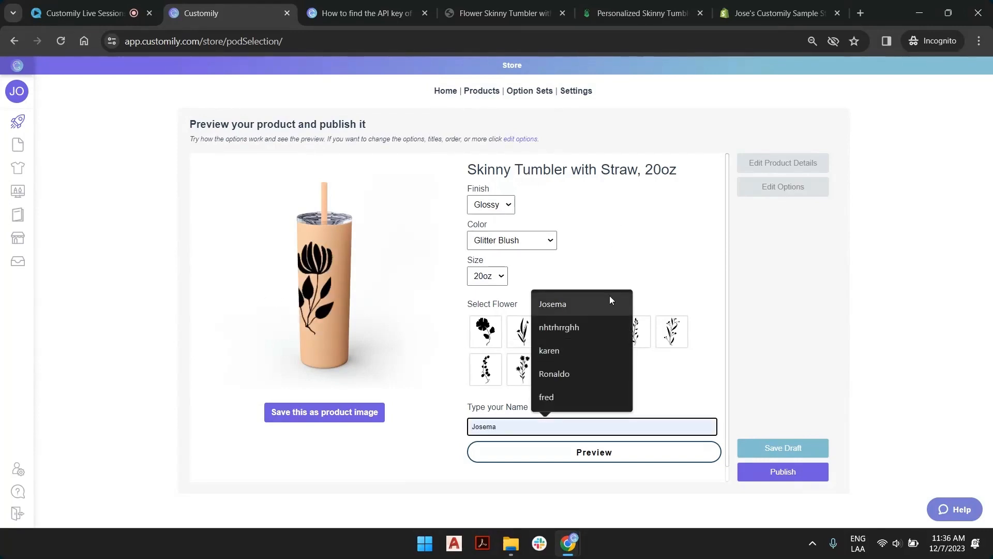
text(Penelope)
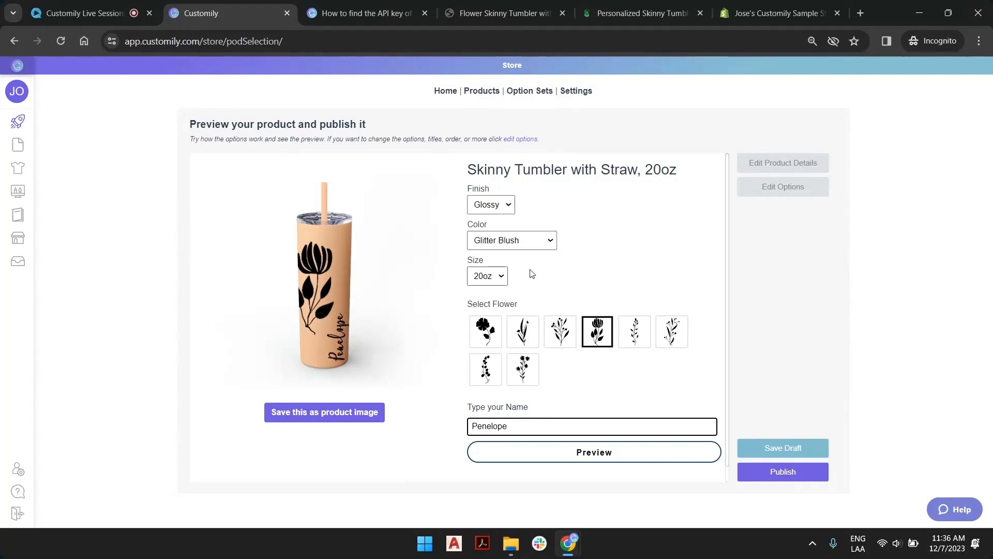
click(560, 335)
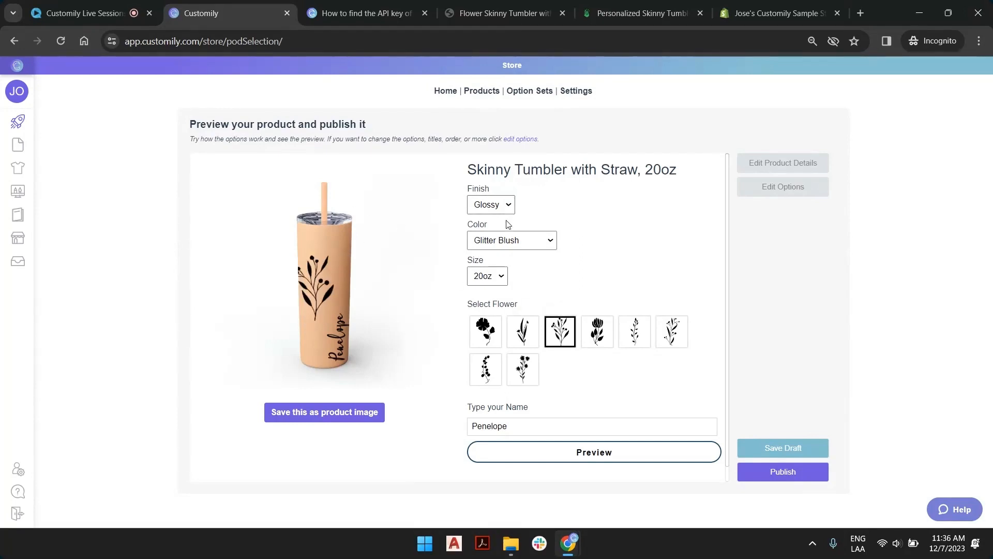
Set the preview color to Glitter Dusty Rose and save that mockup as the product image.
click(510, 240)
click(514, 263)
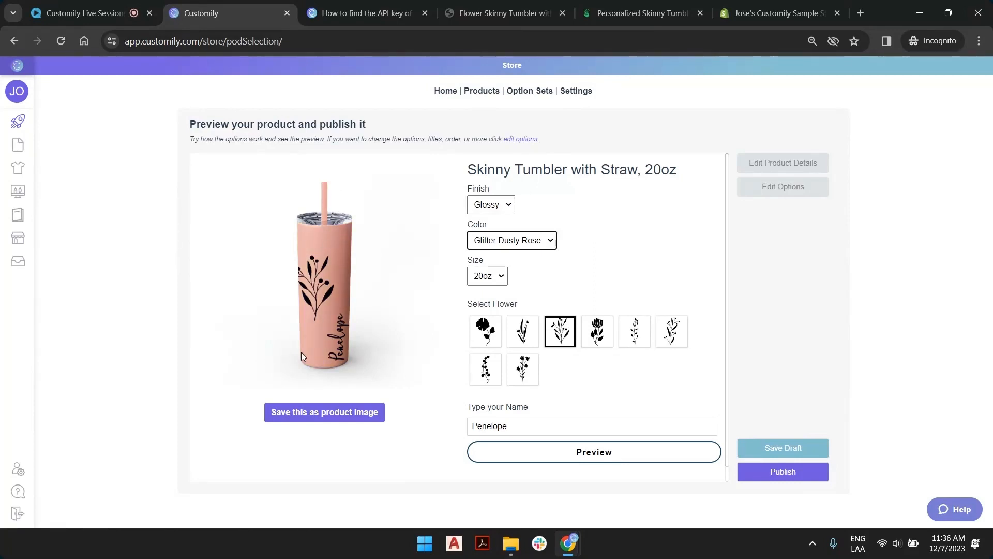
click(349, 413)
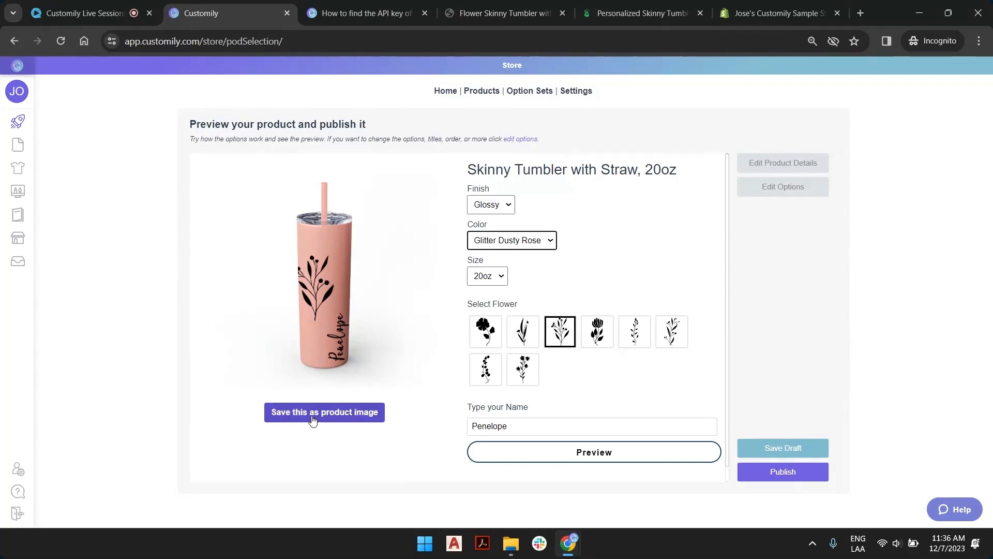
click(313, 419)
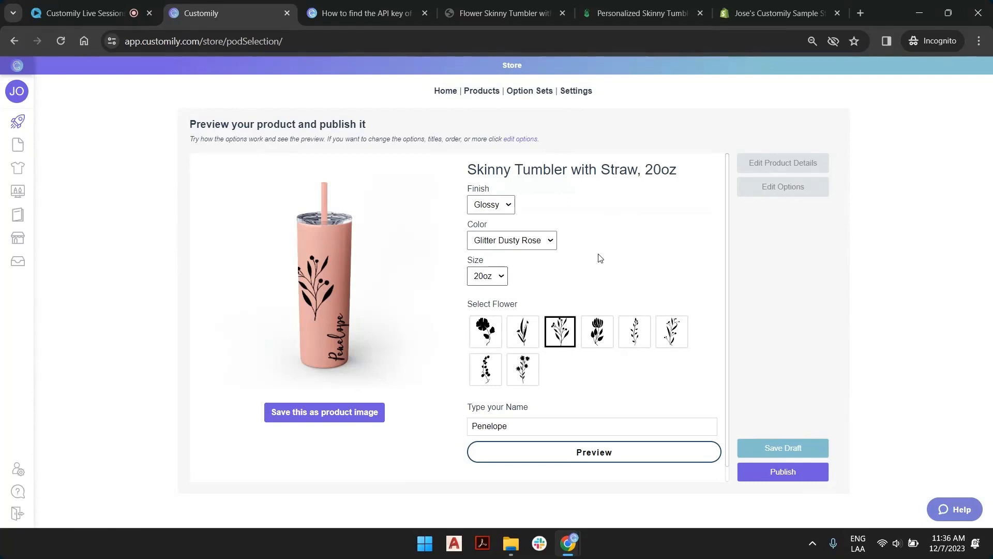
Switch the preview to the sixth flower and the Glitter Blush color.
scroll(673, 369, down, 1)
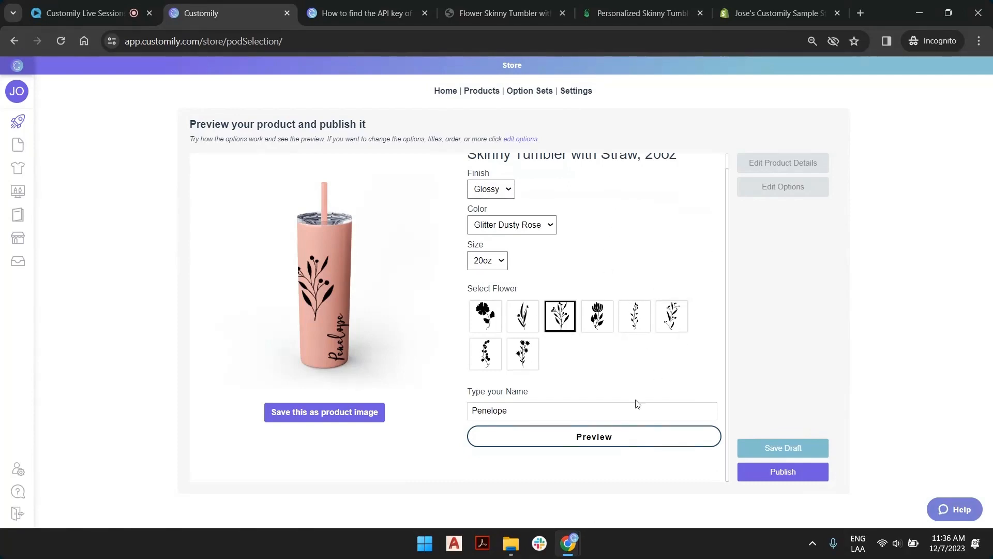
click(672, 317)
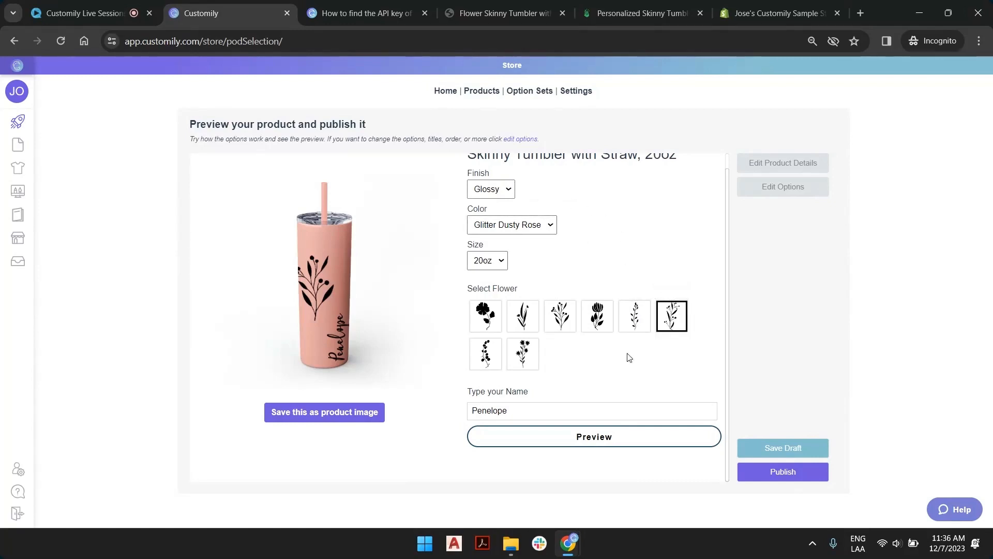
click(520, 227)
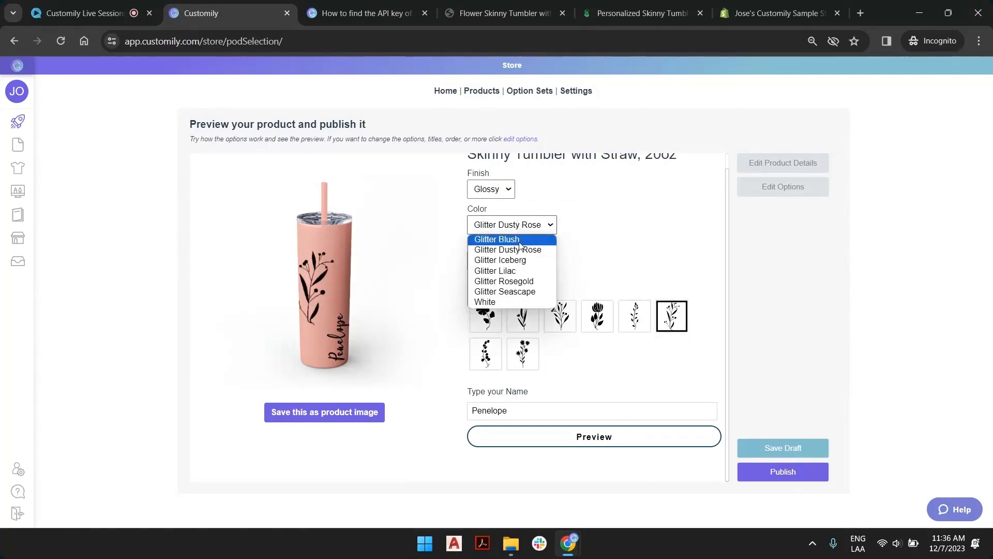
click(519, 243)
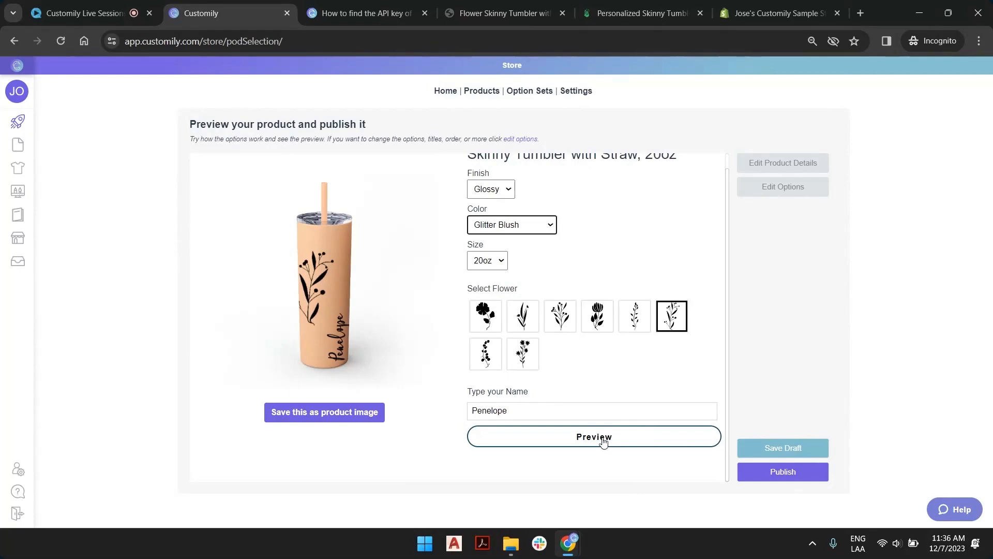
Open the enlarged preview, save its image as download.png inside LIVE SESSIONS in the Desktop's Call Assets folder, and close the preview.
click(603, 441)
right_click(517, 257)
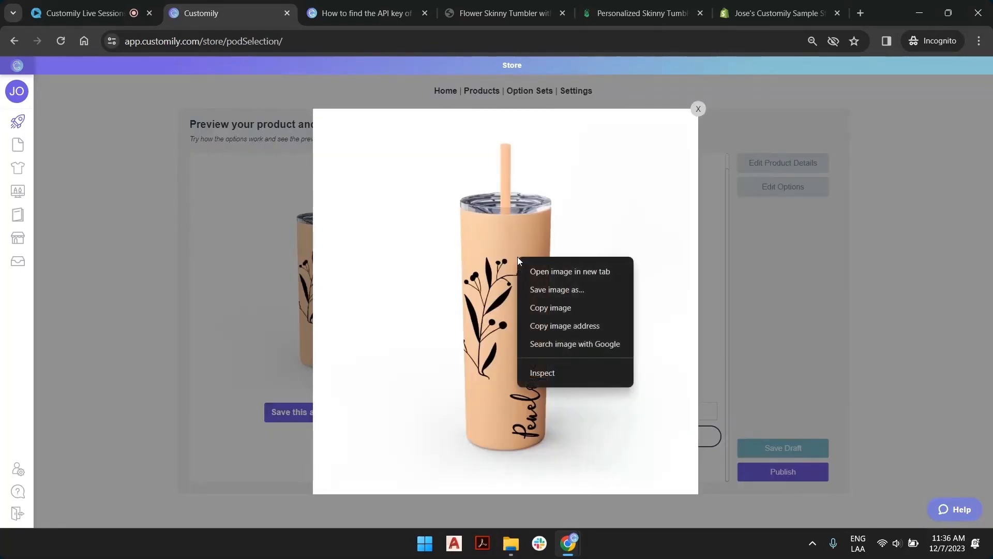
click(554, 288)
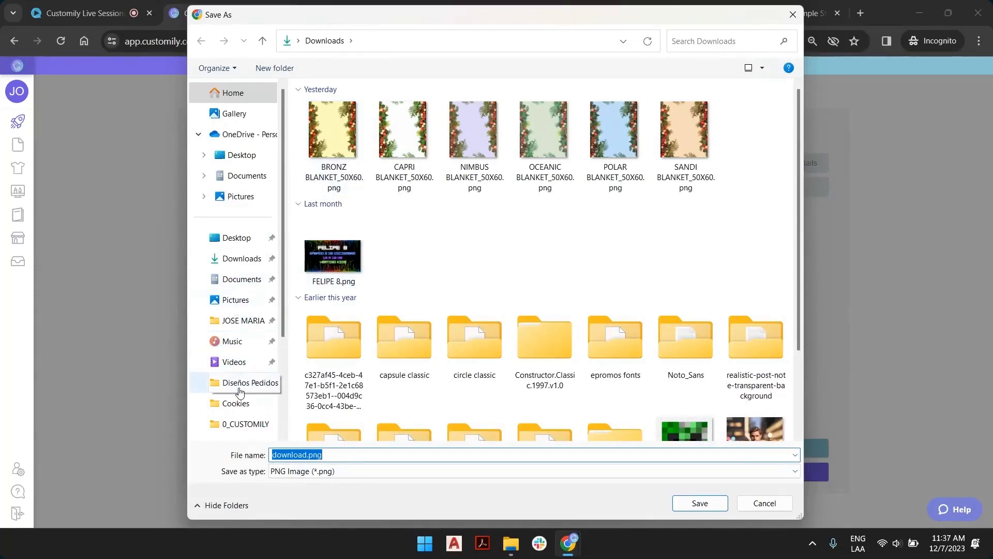
click(235, 238)
double_click(341, 123)
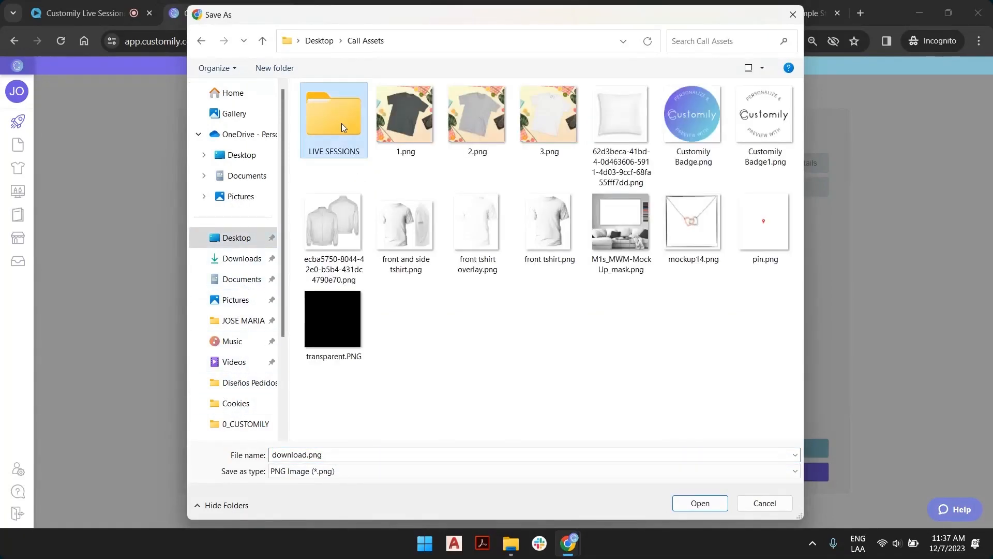
double_click(341, 123)
double_click(341, 123)
click(703, 503)
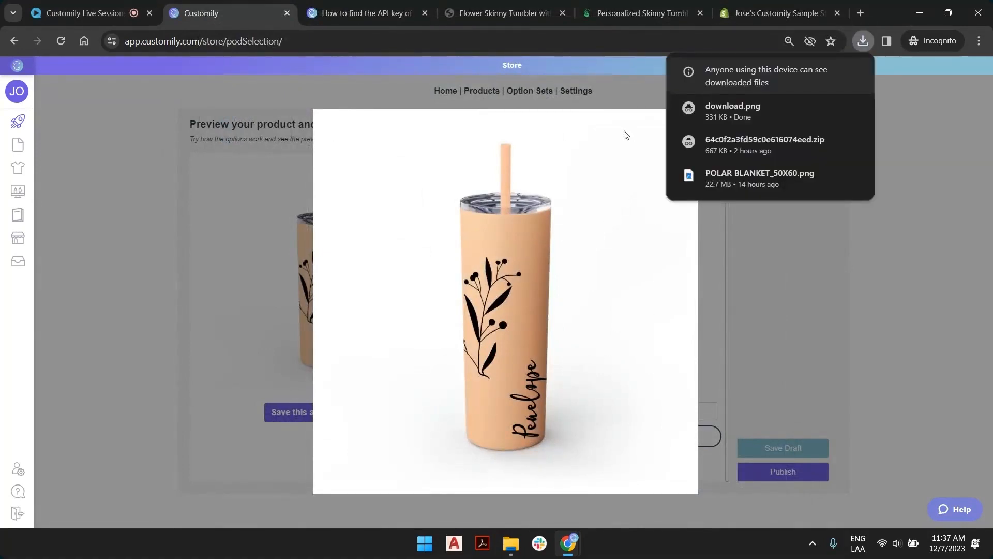
click(746, 257)
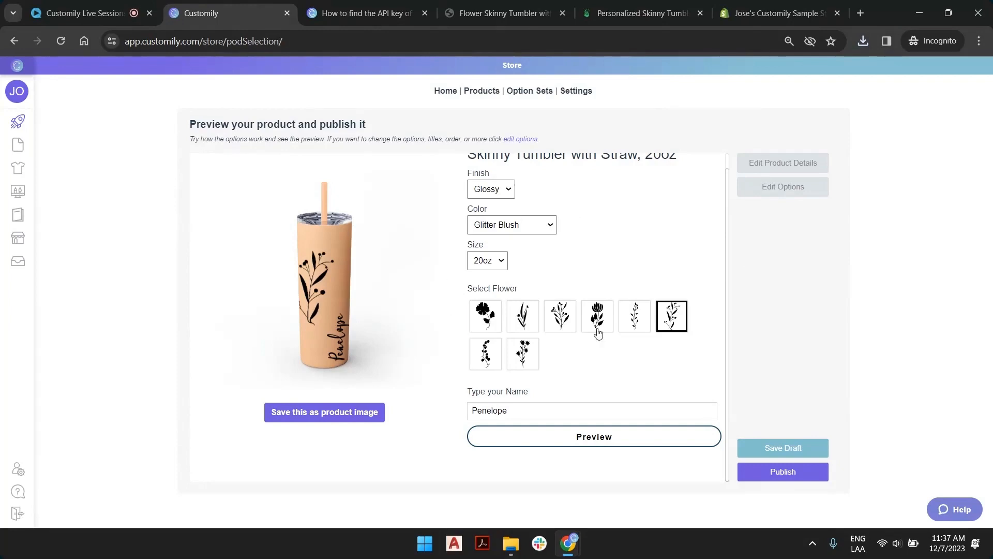
scroll(610, 264, up, 1)
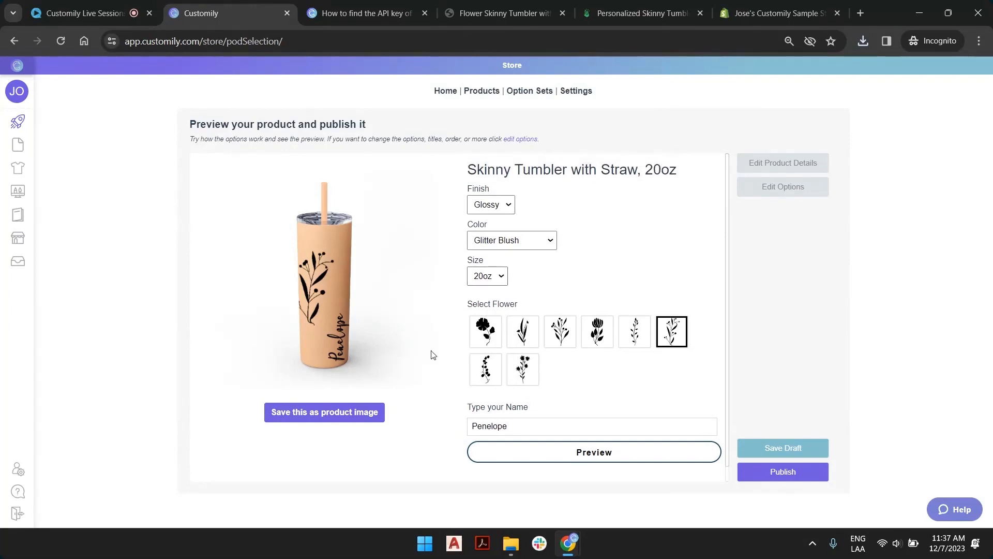
scroll(616, 432, down, 1)
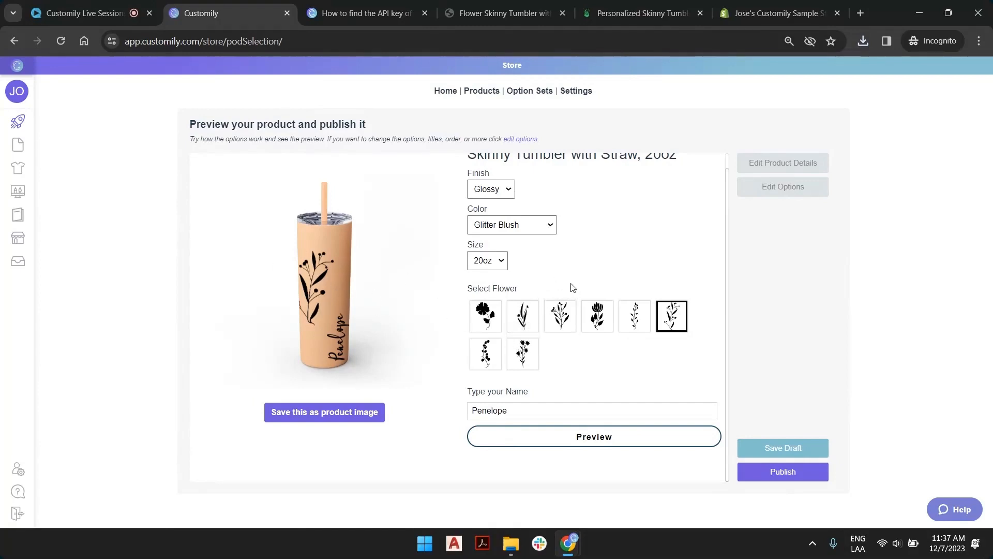
scroll(628, 307, up, 1)
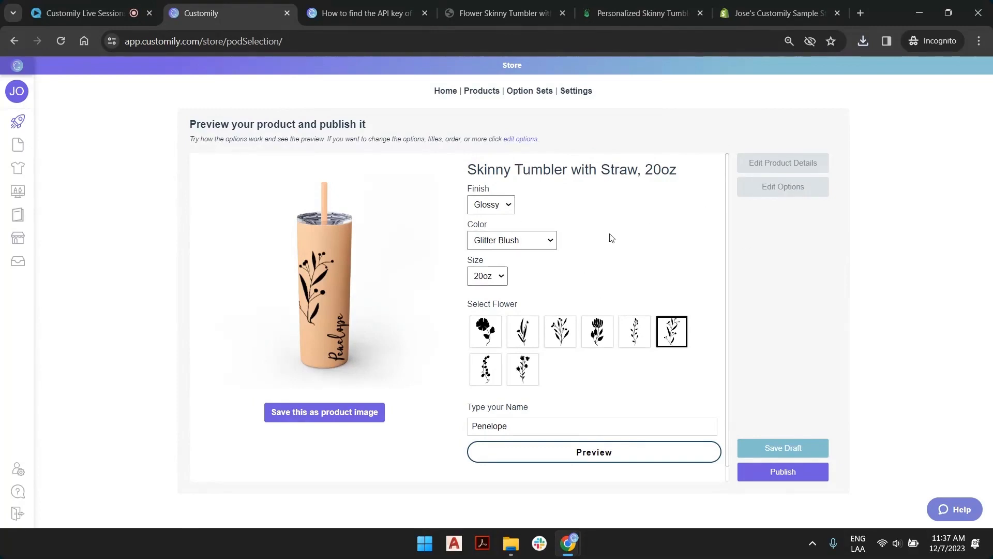
drag(480, 168, 570, 170)
click(570, 170)
drag(678, 174, 460, 169)
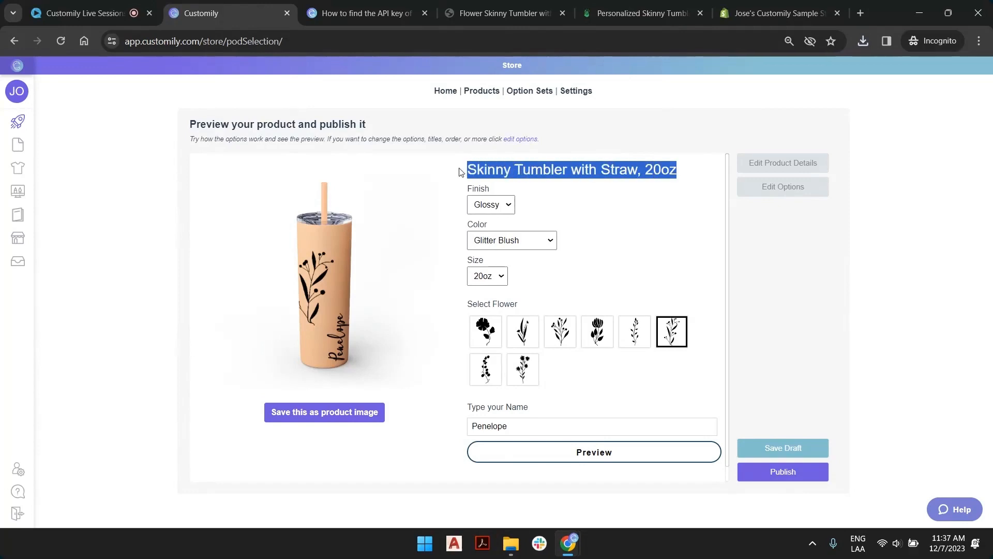
click(493, 171)
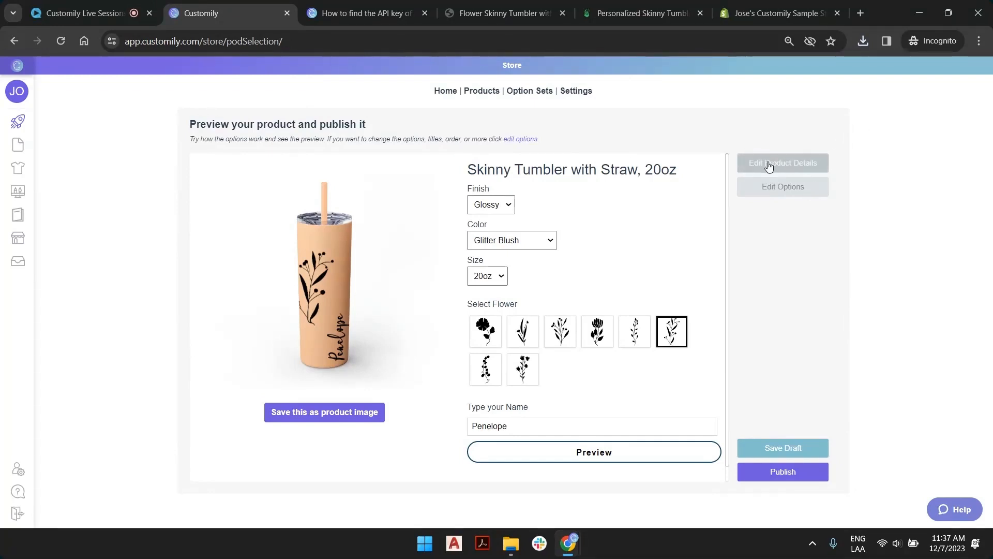
Edit the product details and retitle the product "Flower and Name Tumbler", dropping the straw and 20oz wording.
click(787, 162)
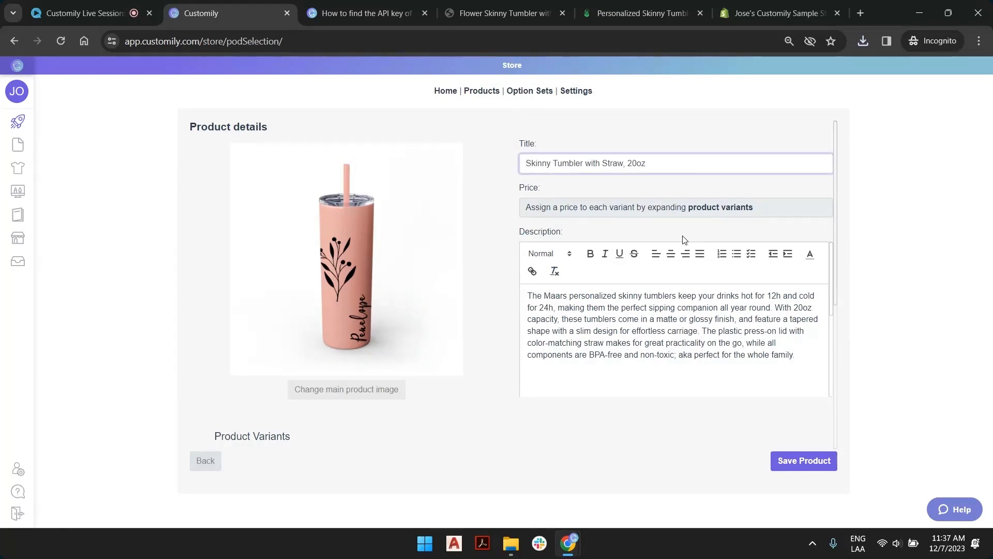
text(Flower and )
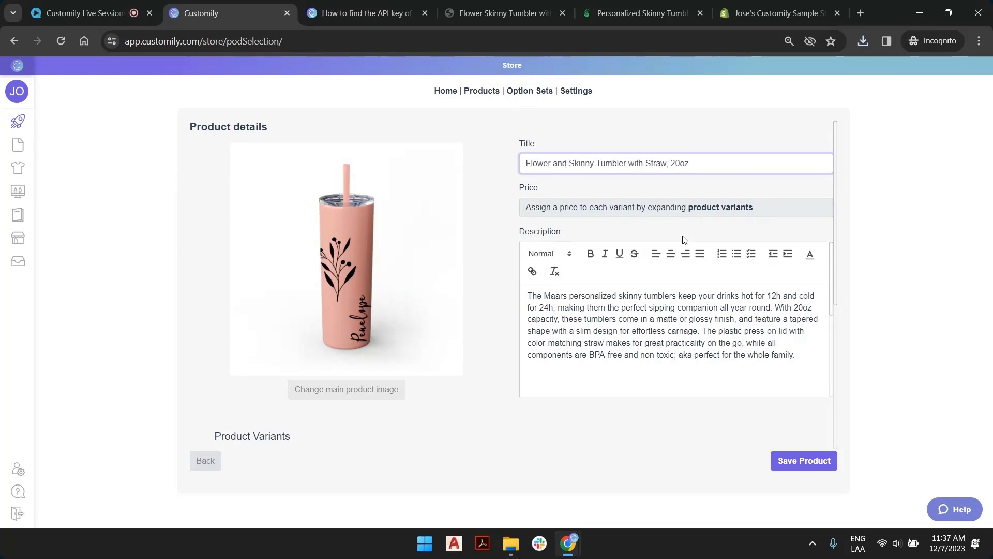
text(Name)
key(Delete)
key(Delete)
key(Delete)
key(Delete)
key(Delete)
key(Delete)
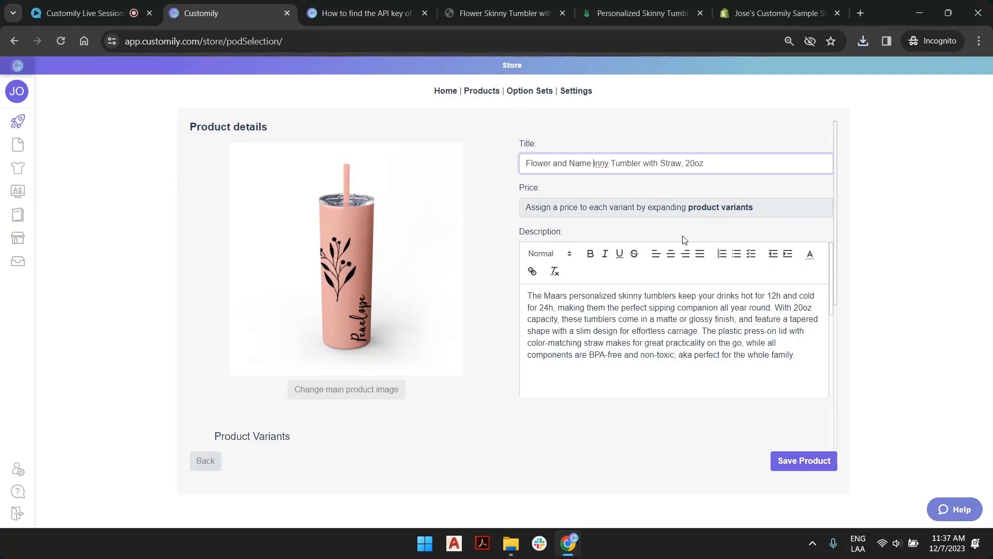
key(Delete)
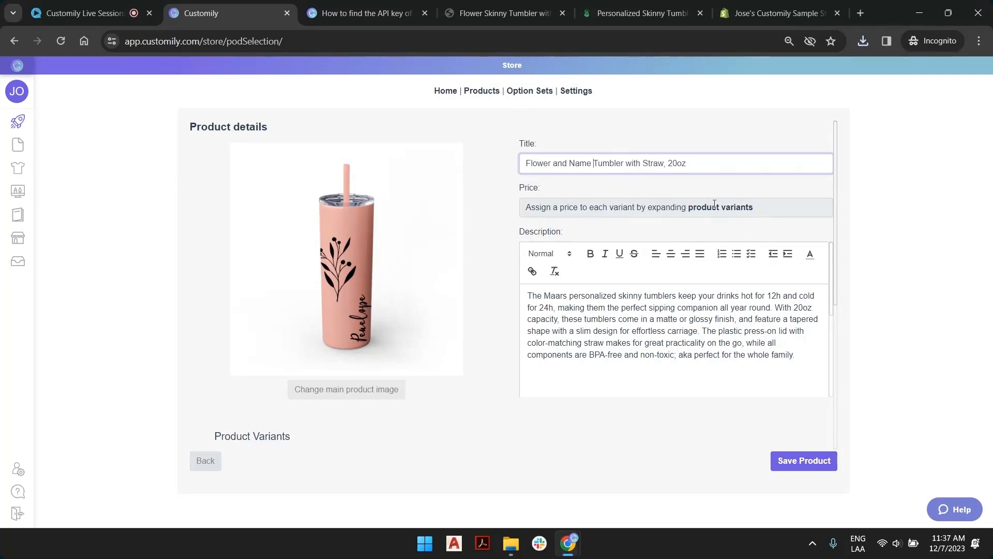
drag(632, 162, 767, 160)
key(BackSpace)
Set the price of all seven glossy tumbler variants to $16 and save the product details.
drag(634, 308, 647, 343)
scroll(599, 372, down, 4)
scroll(484, 293, down, 3)
scroll(485, 294, down, 2)
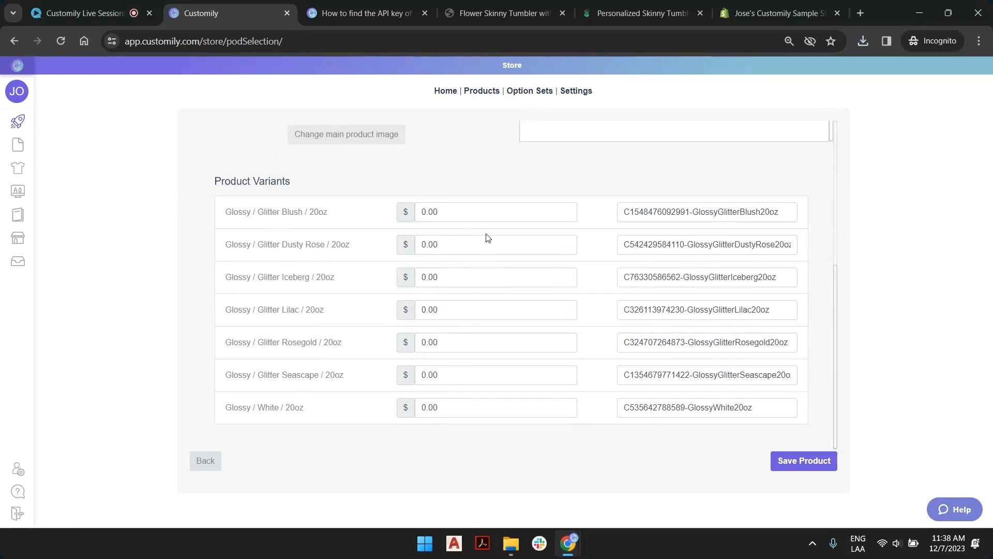
drag(464, 215, 345, 213)
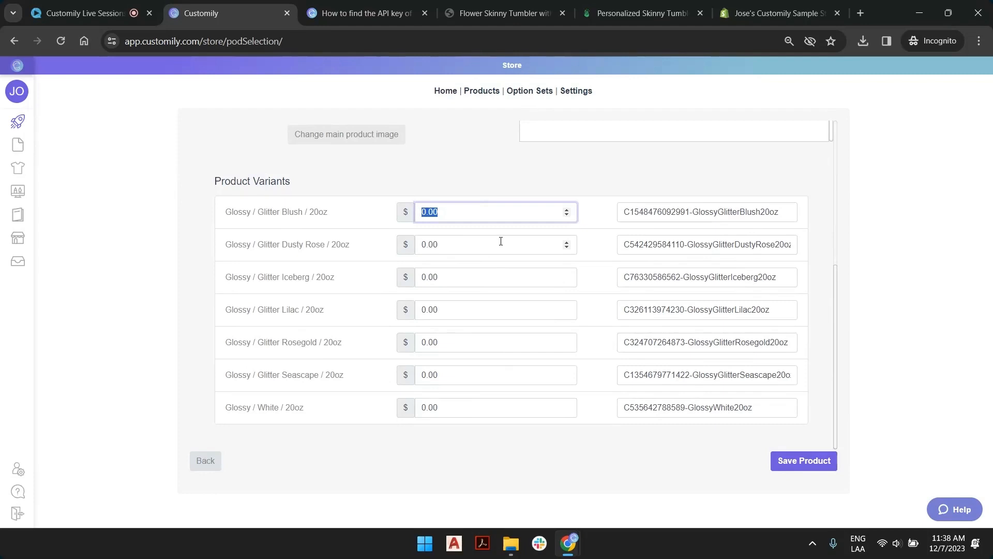
scroll(525, 184, up, 5)
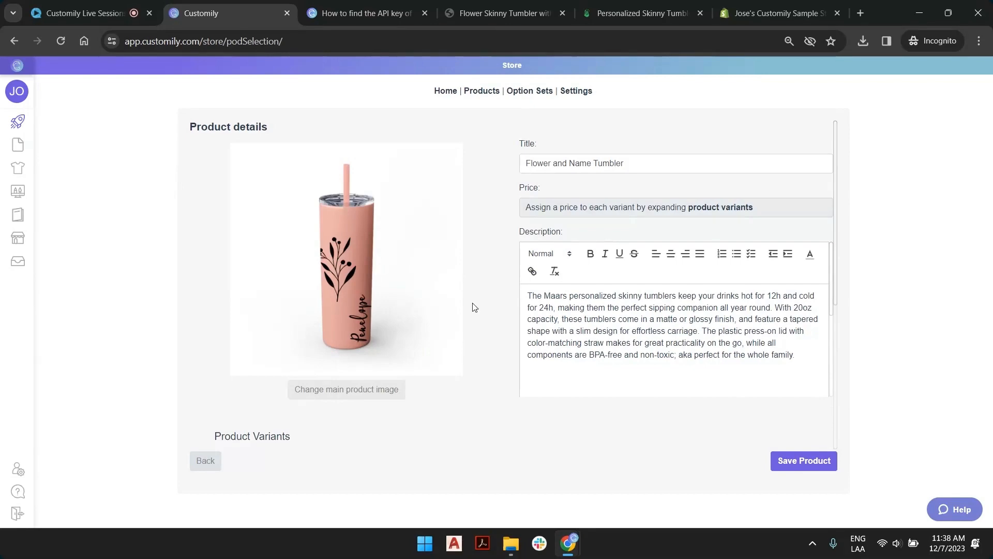
scroll(475, 307, down, 5)
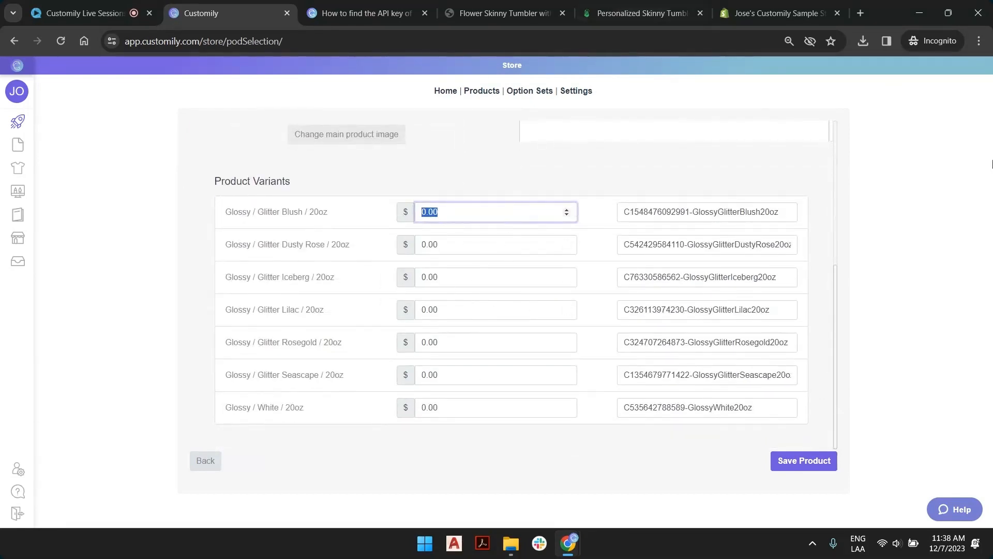
text(16)
key(Tab)
key(Tab)
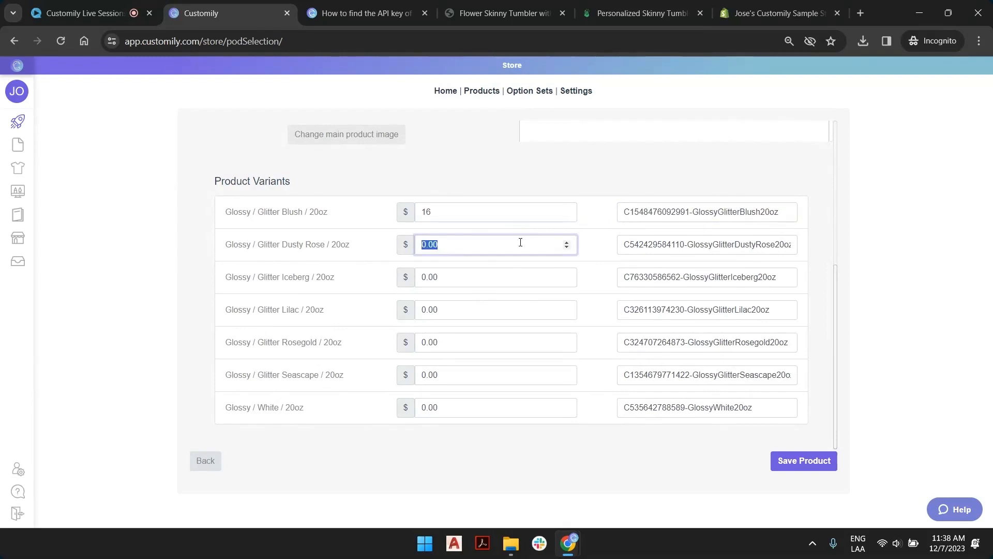
text(16)
double_click(488, 279)
text(16)
double_click(477, 308)
text(16)
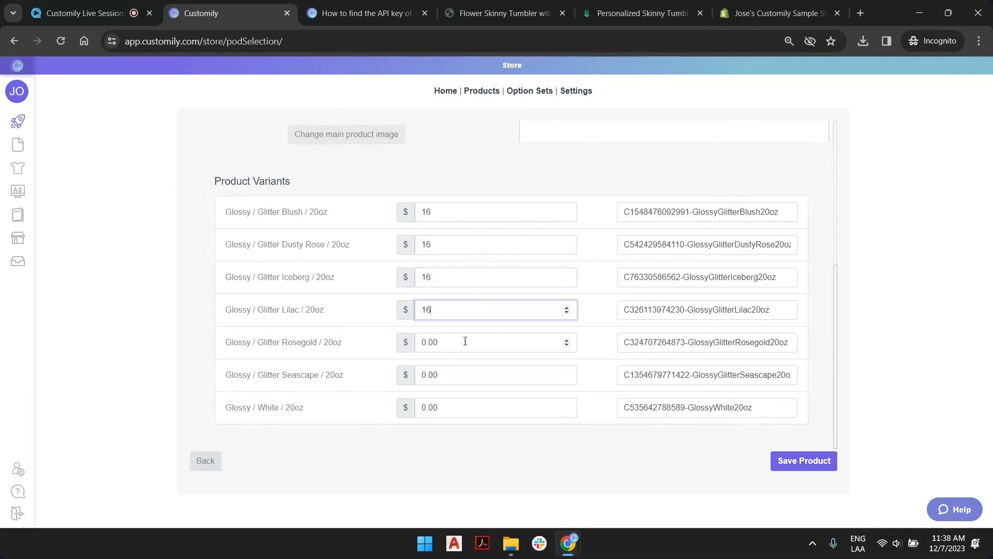
double_click(465, 341)
text(16)
double_click(457, 374)
text(16)
double_click(458, 409)
text(16)
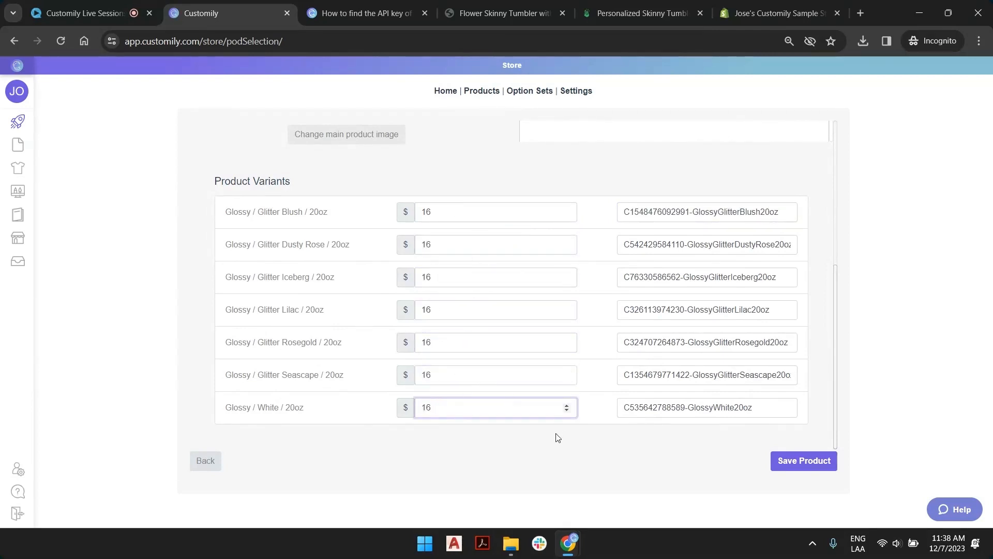
click(807, 459)
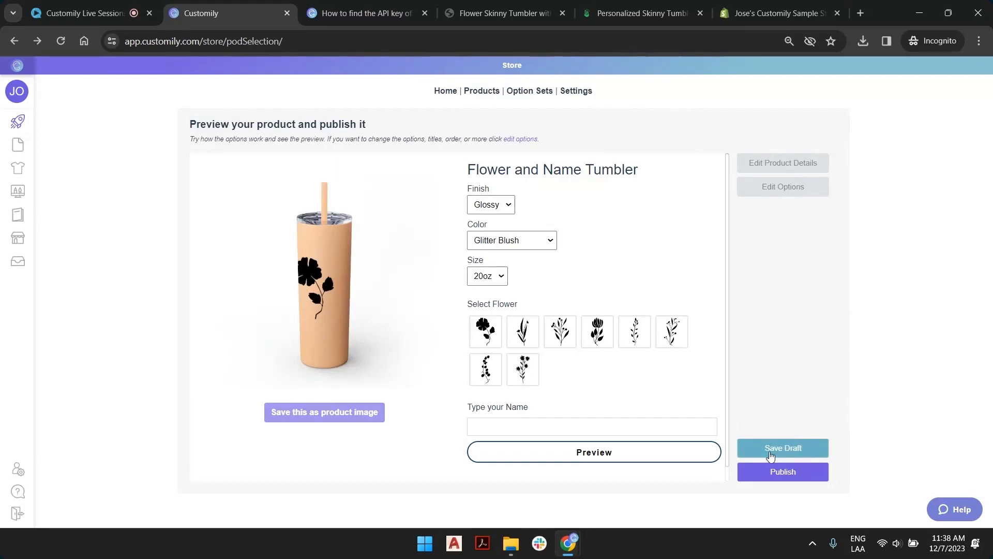
Refresh the Shopify product list to check the saved draft, and publish the Flower and Name Tumbler from Customily.
click(761, 20)
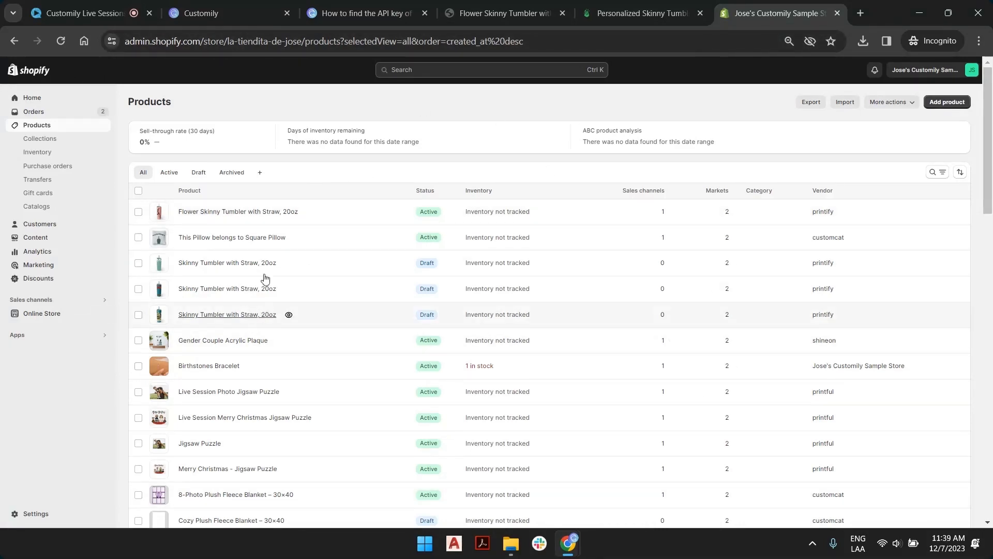
click(62, 41)
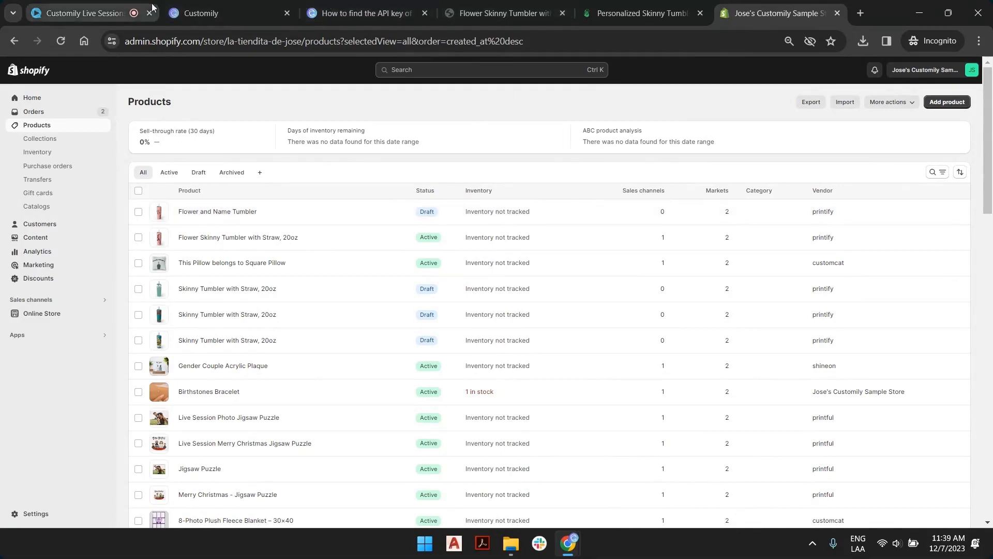
click(193, 3)
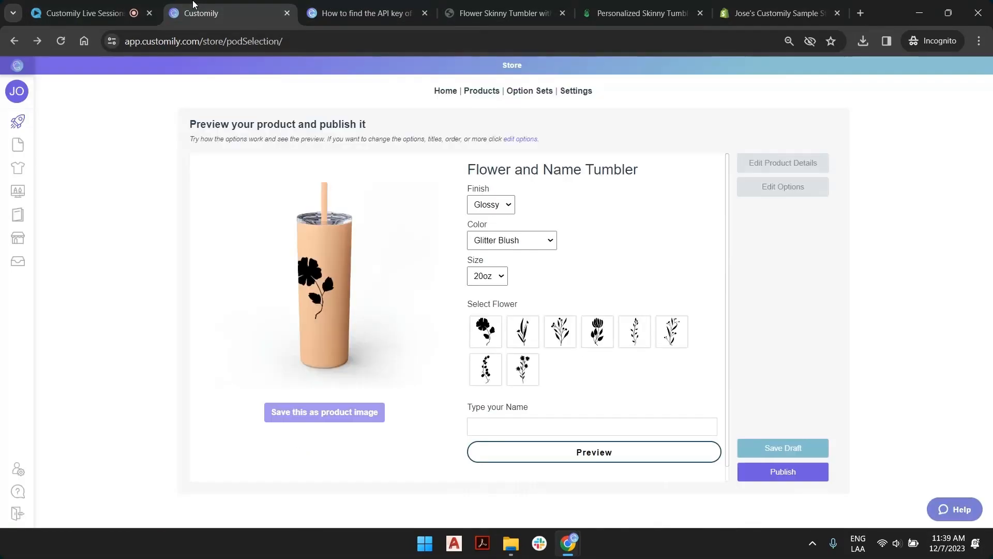
click(793, 472)
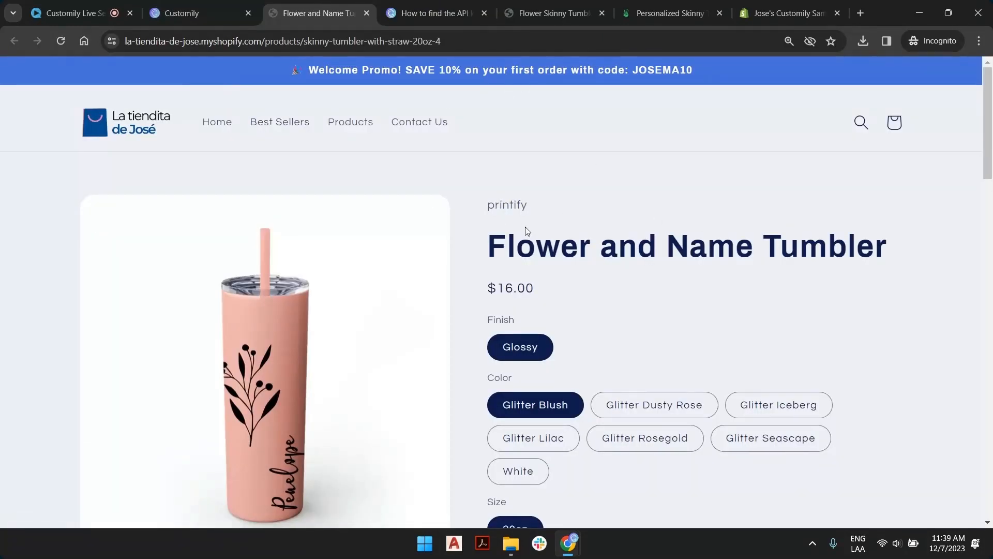
Try the personalization on the published store page by selecting the second flower and entering a sample name with an initial.
scroll(339, 315, down, 2)
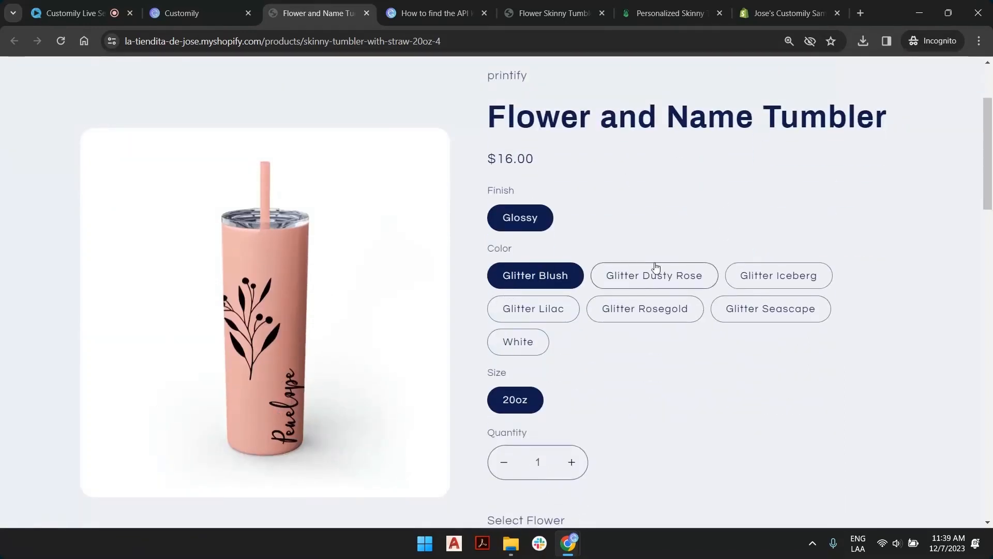
scroll(537, 360, down, 4)
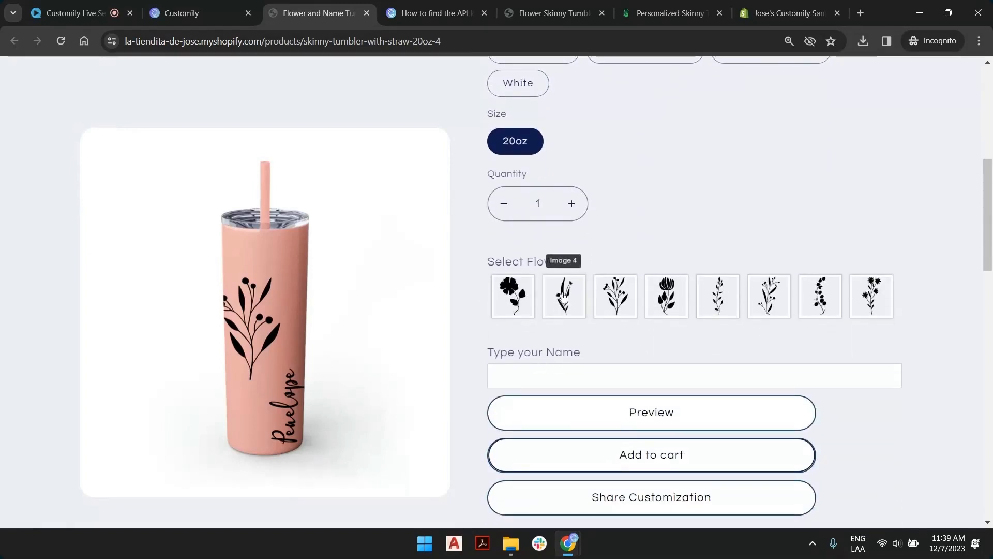
scroll(641, 241, down, 1)
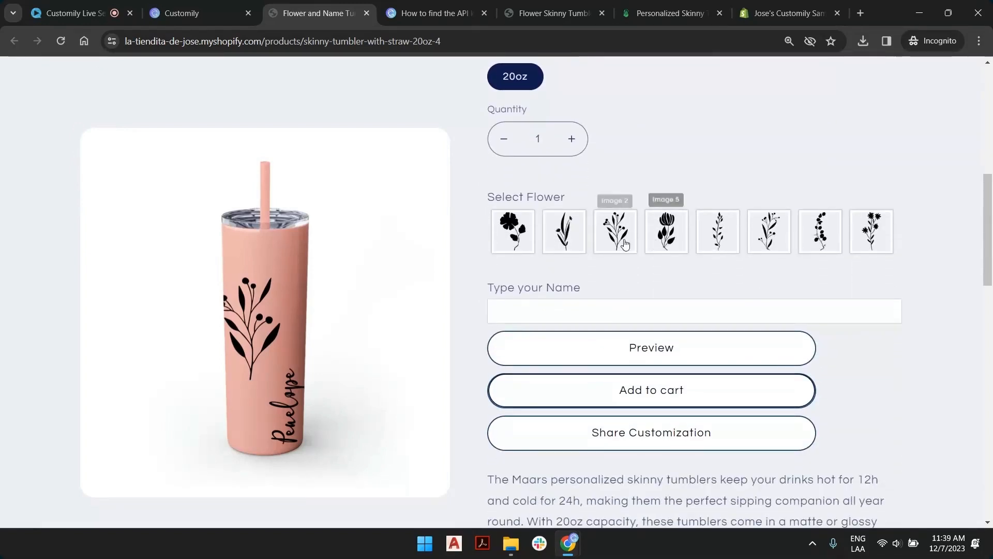
click(560, 234)
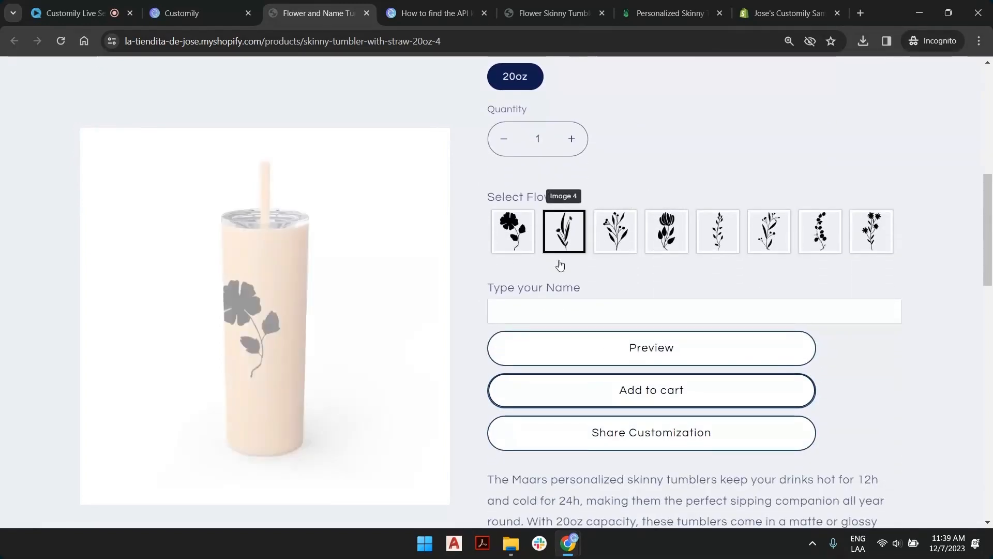
click(564, 309)
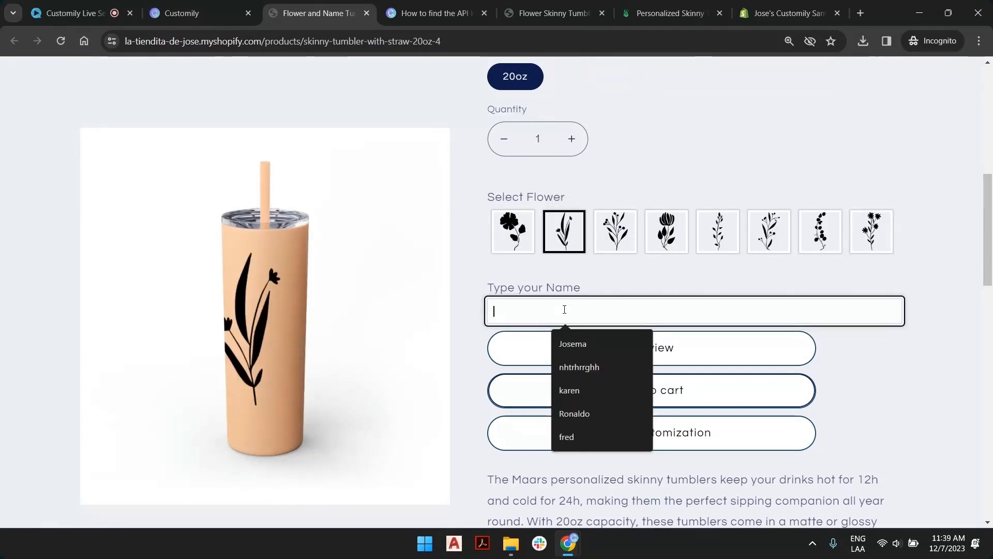
click(572, 344)
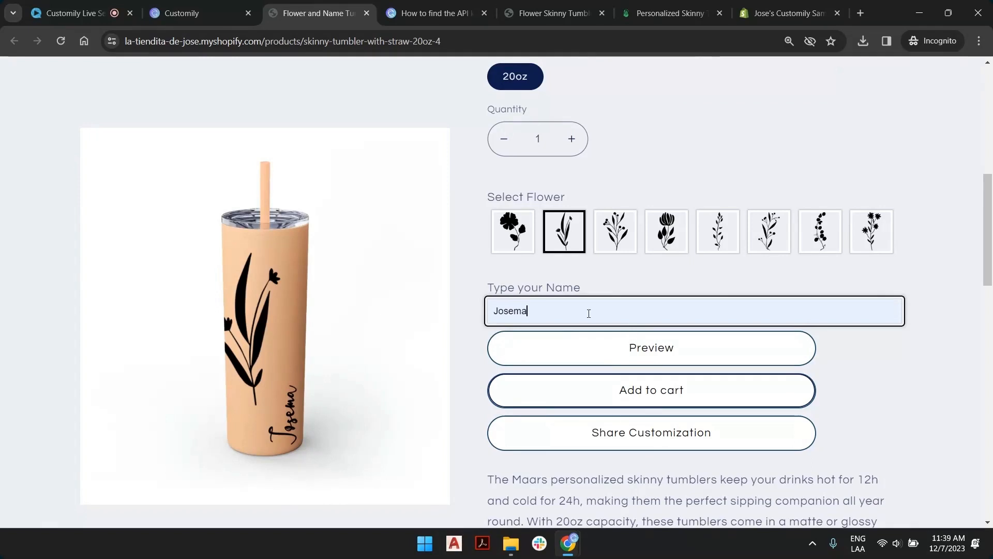
text(R)
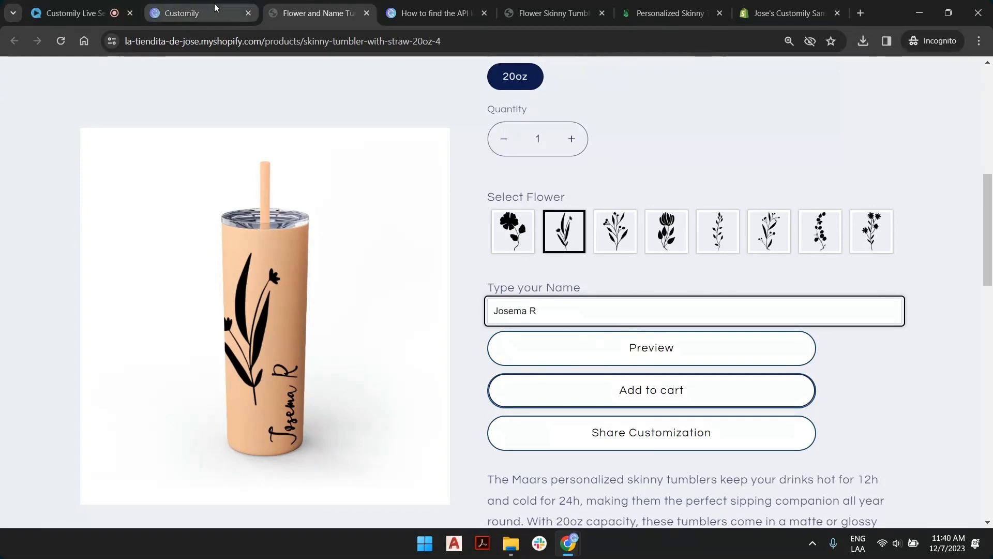
Open the product's Flower + Name Design option set with its preview enabled, move Type your Name above Select Flower, and save it.
click(227, 13)
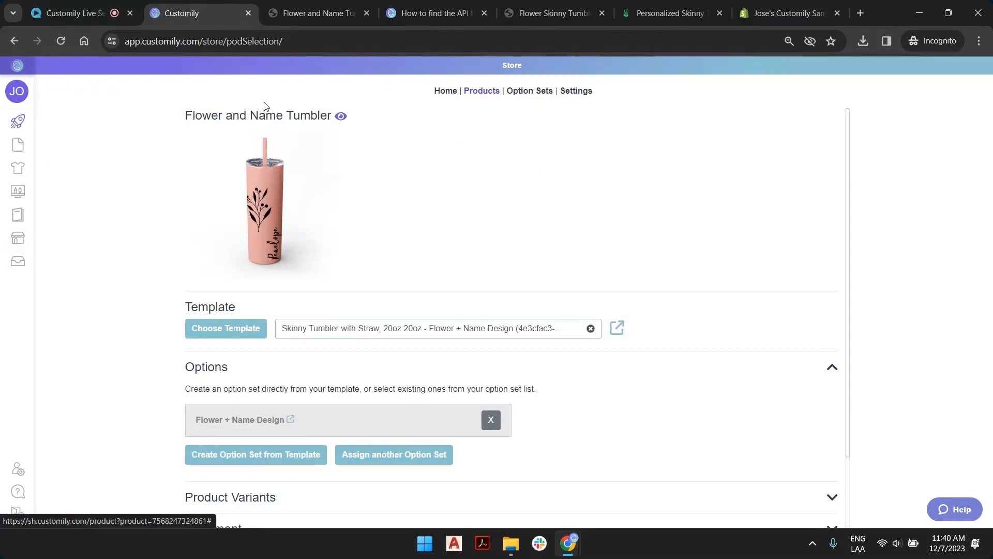
scroll(291, 222, down, 2)
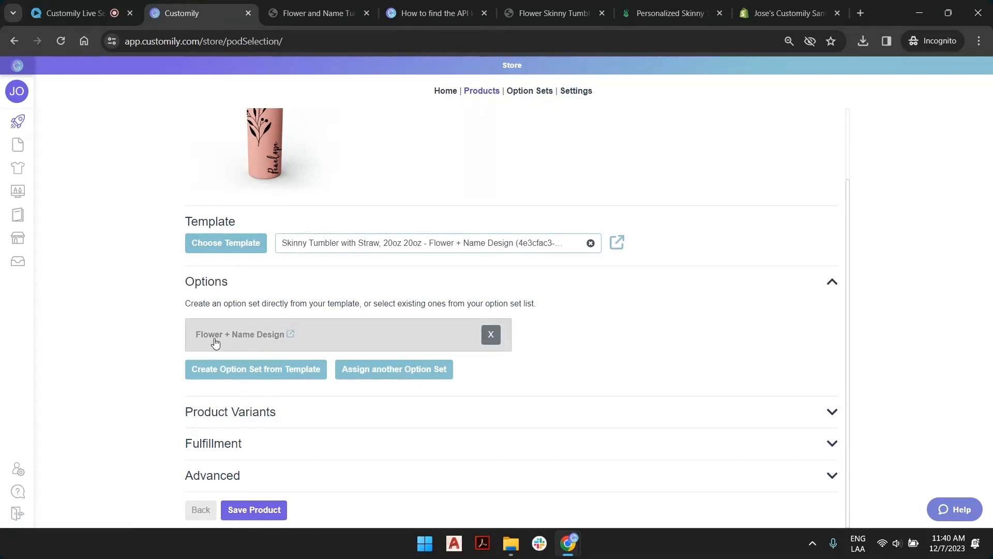
click(290, 335)
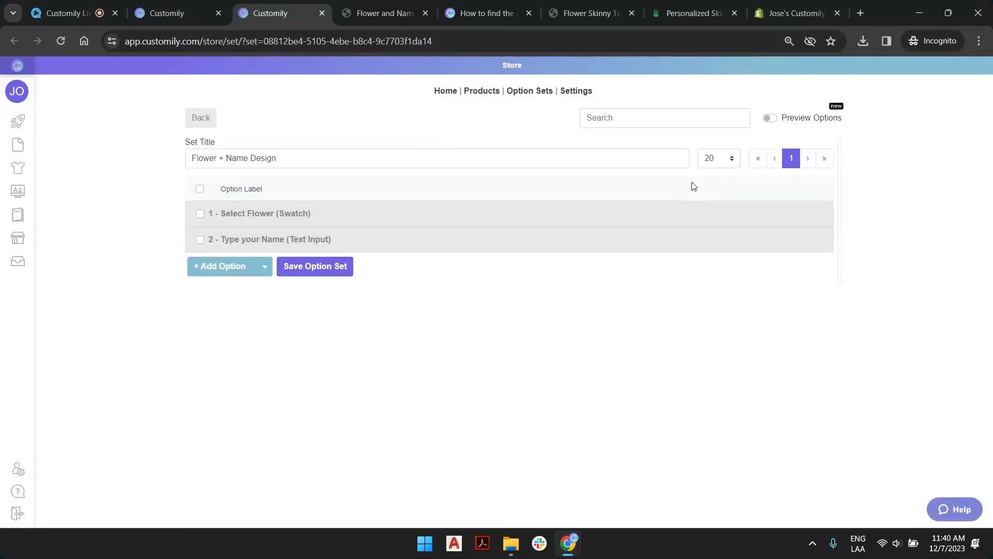
click(769, 117)
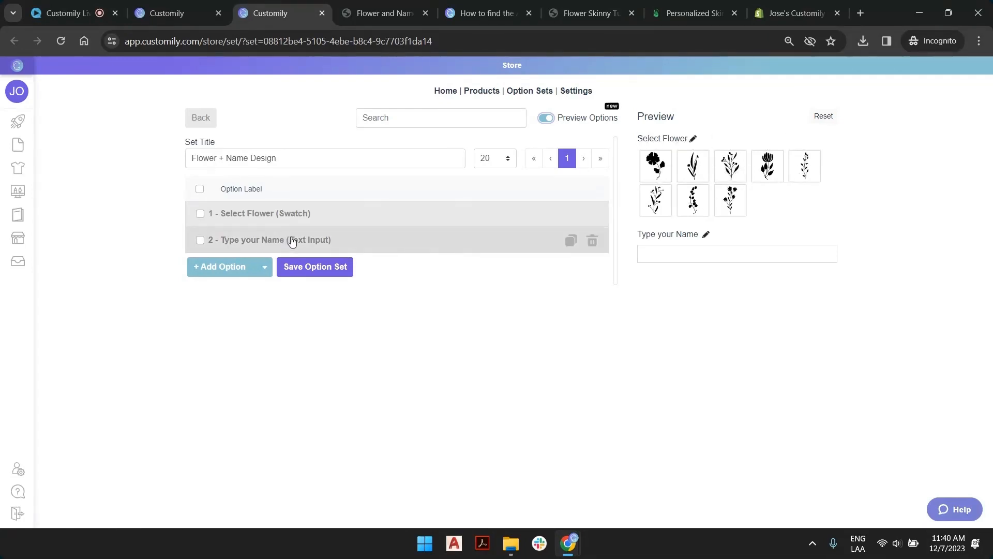
drag(290, 241, 283, 212)
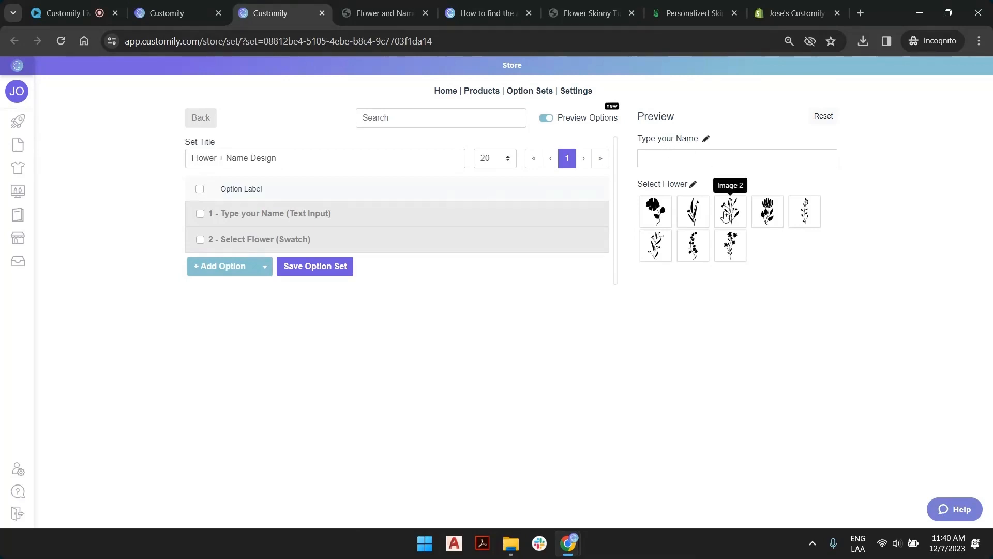
click(335, 268)
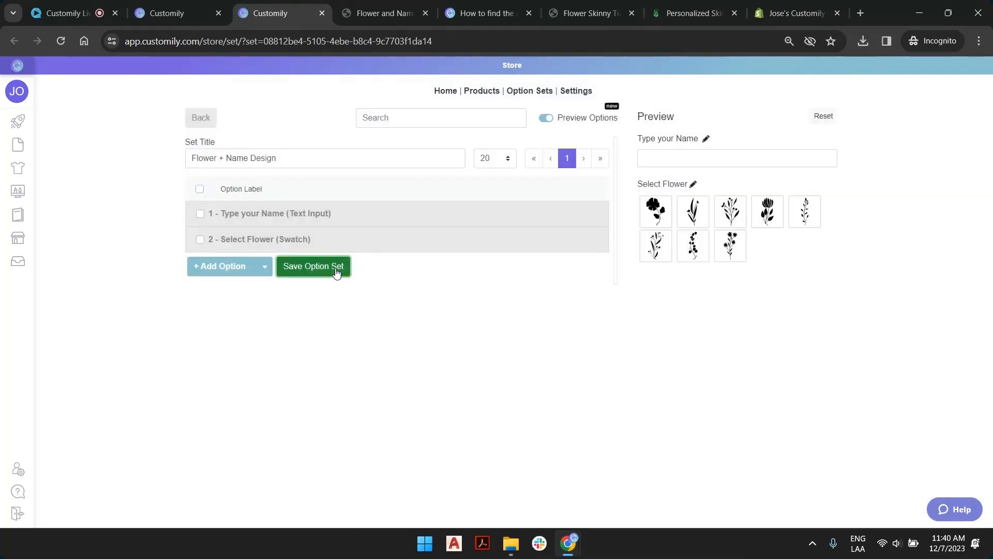
Open the template linked to the tumbler product and inspect its Guide layer by showing it and hiding it again.
click(180, 5)
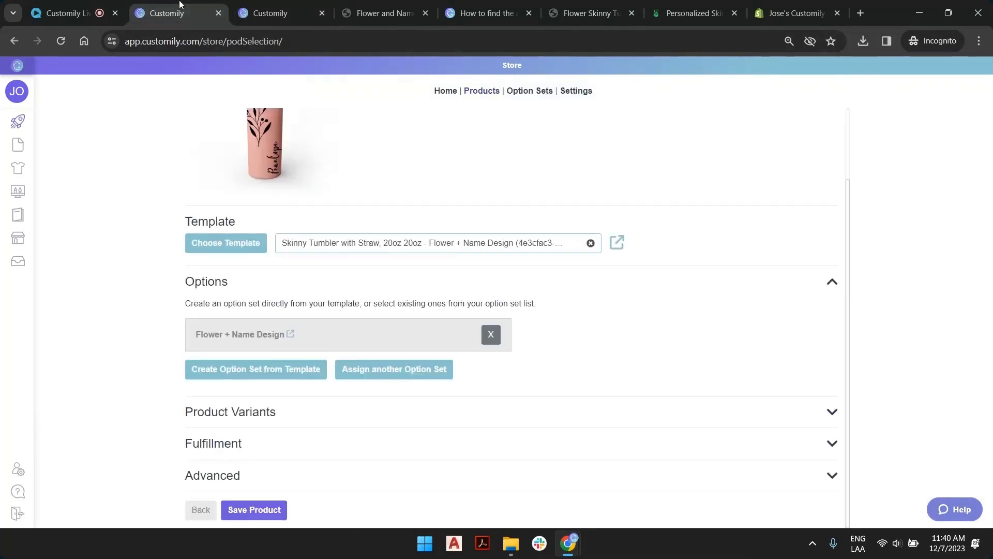
click(618, 247)
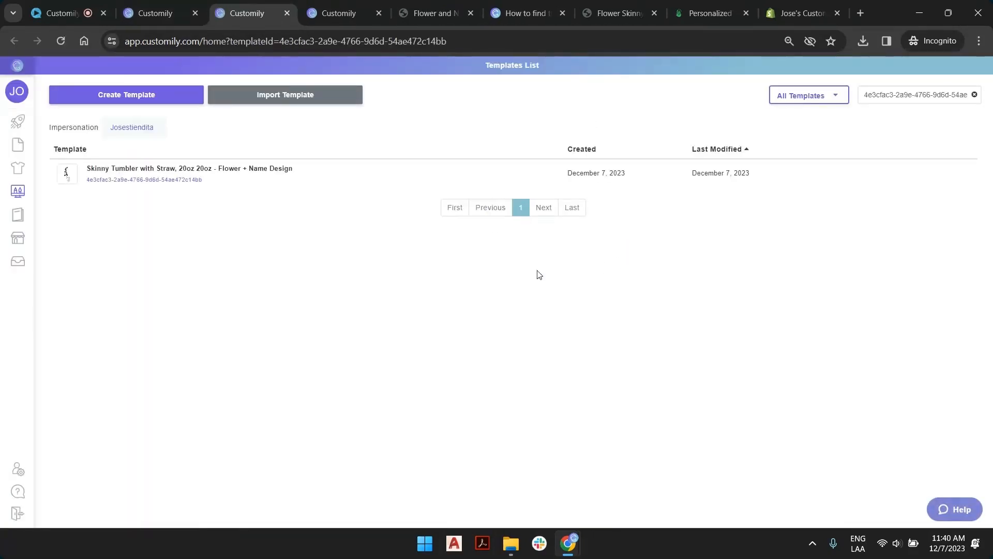
click(375, 183)
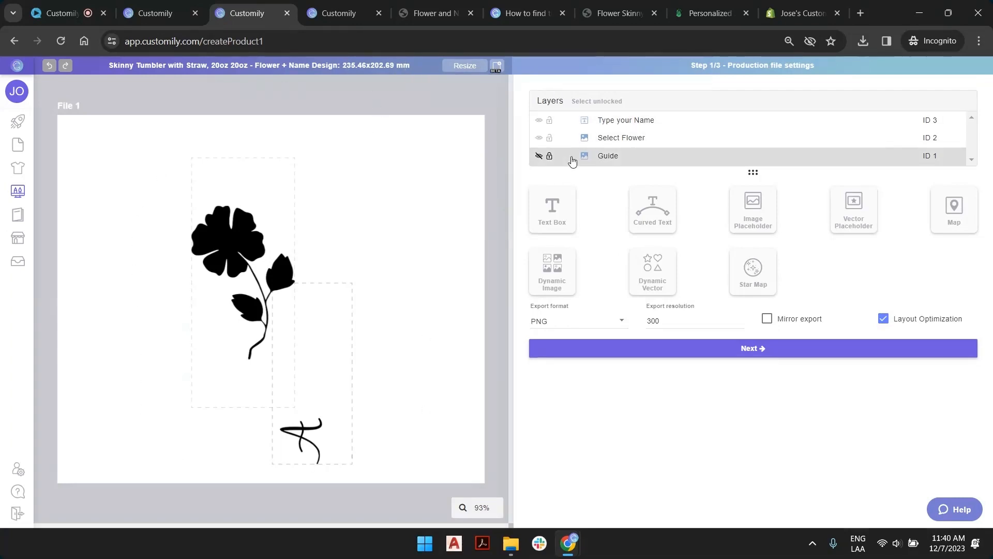
click(538, 156)
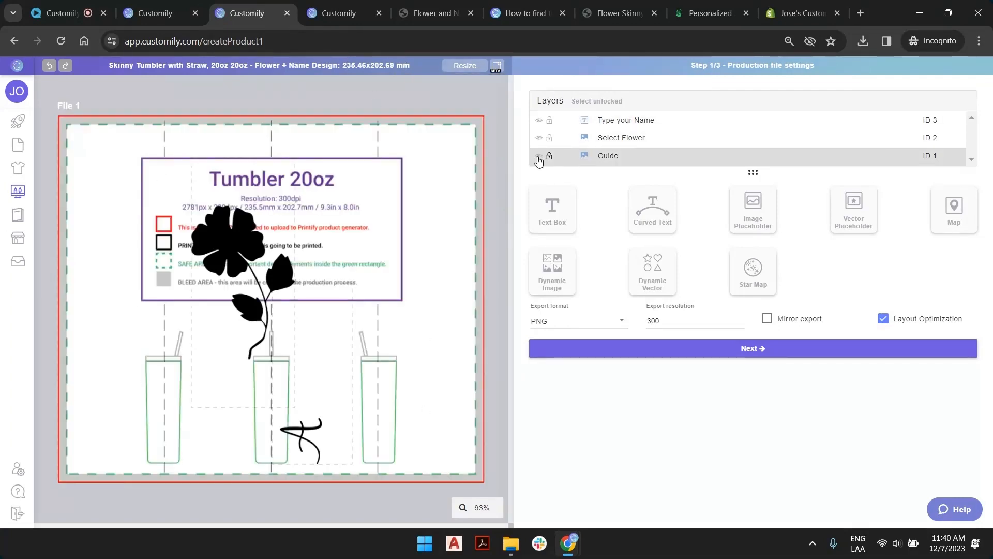
click(538, 157)
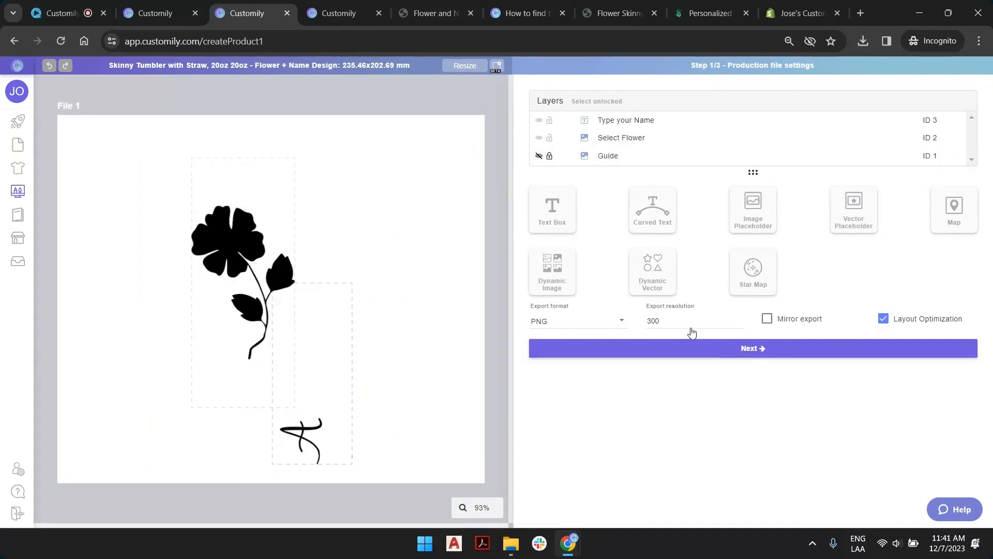
Go to the template's preview settings, shift the Mask layer up and to the left of the mockup, and hide it.
click(764, 350)
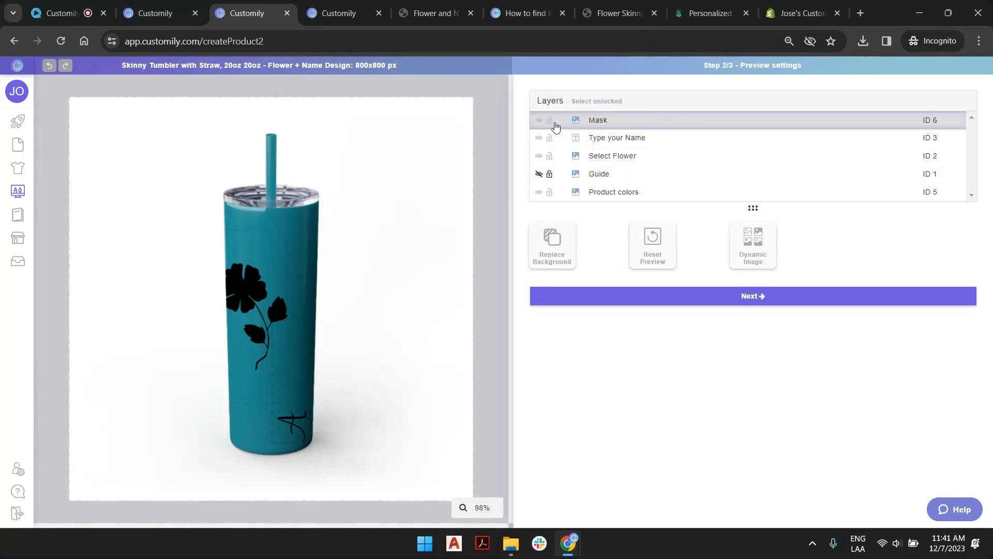
click(600, 121)
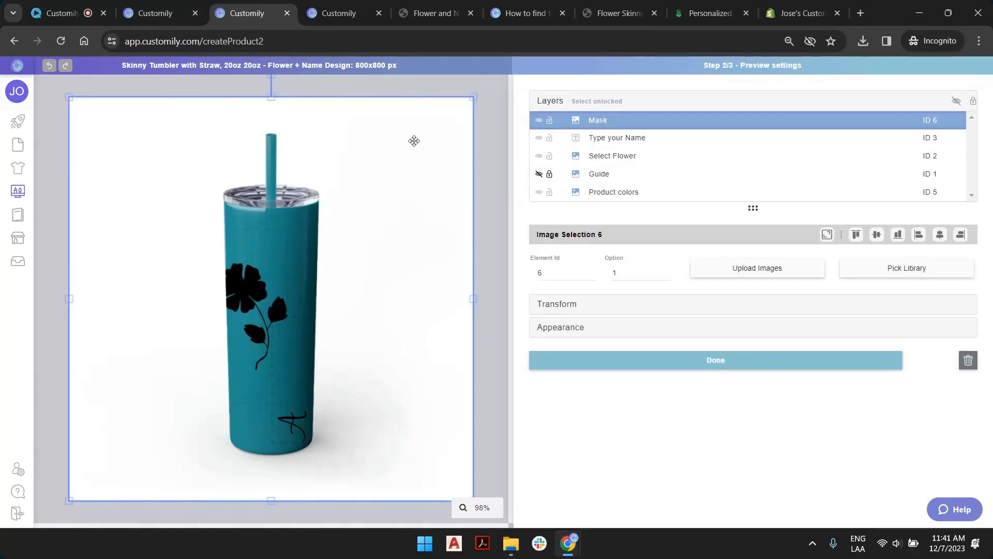
drag(425, 150, 409, 104)
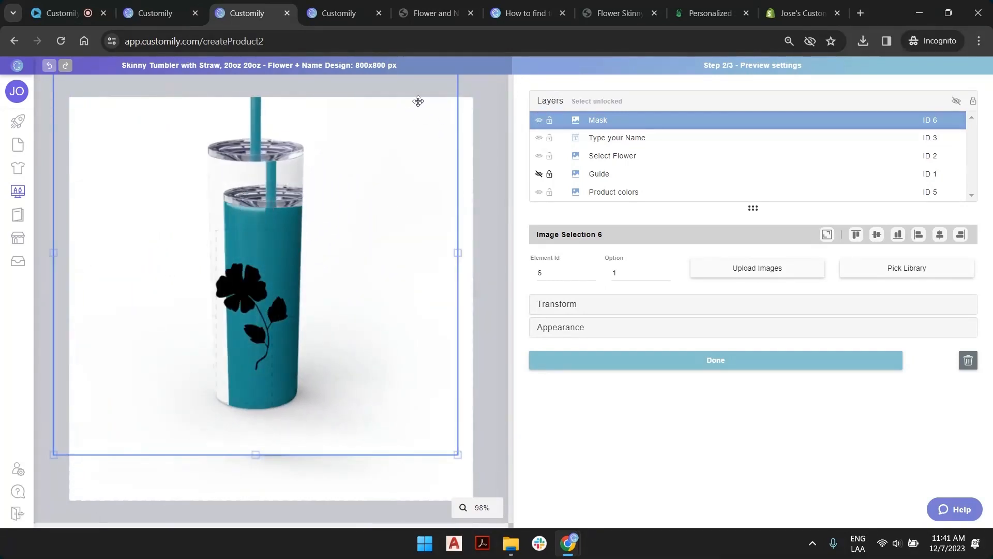
click(538, 120)
Switch the Product colors layer to option 2 and shift its tumbler image up and to the right of the artwork.
click(646, 194)
drag(383, 178, 408, 175)
click(666, 270)
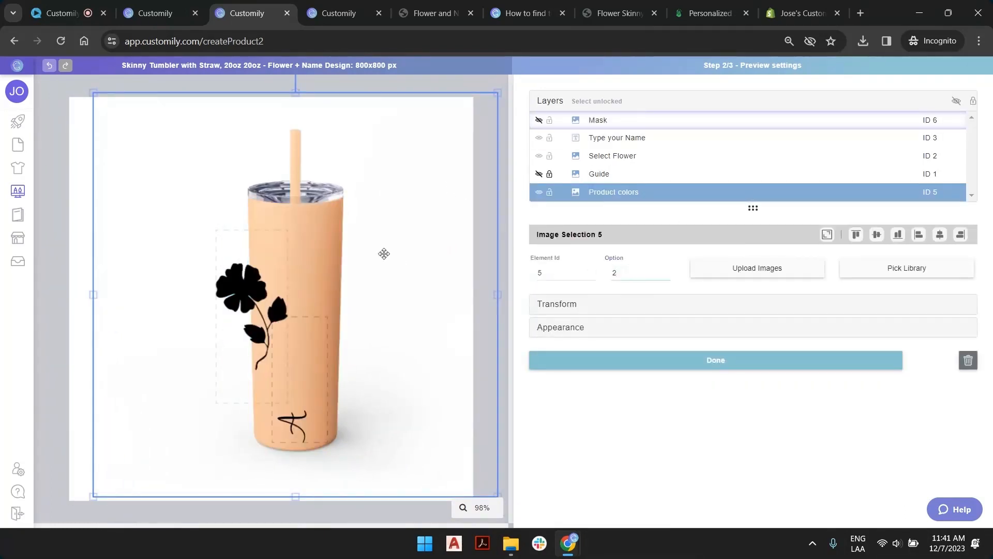
drag(384, 255, 421, 222)
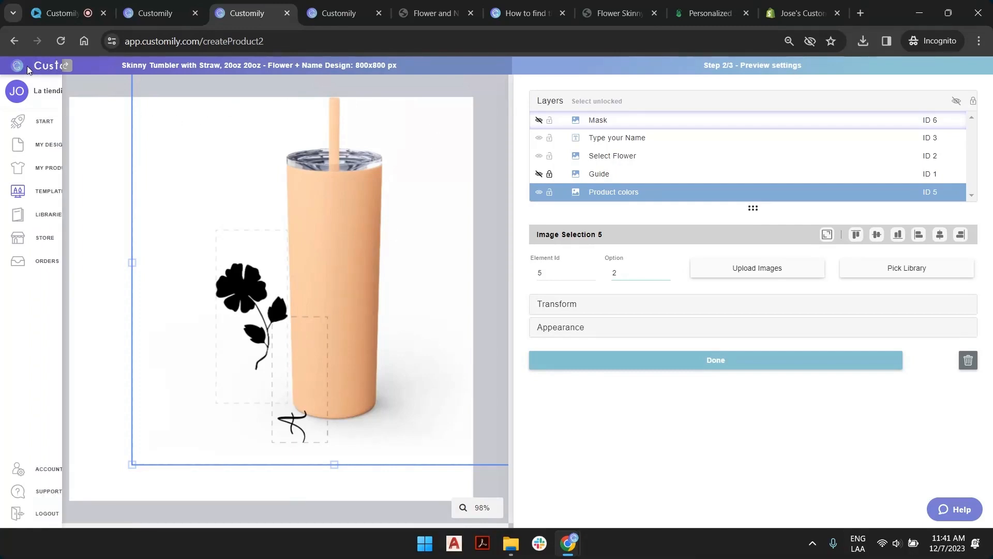
Show the Mask layer again, fit the Product colors and Mask images to the full preview canvas, and finish editing.
click(539, 121)
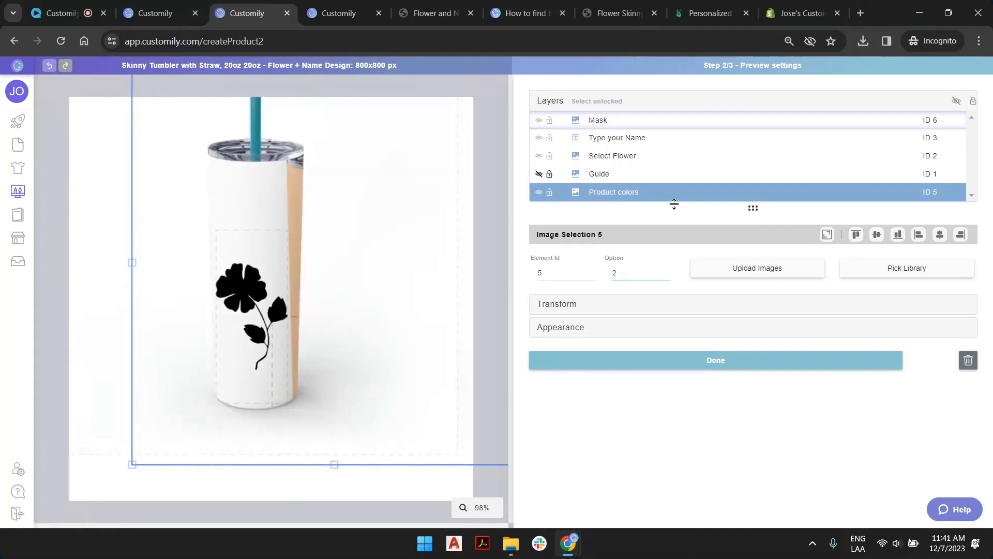
click(627, 124)
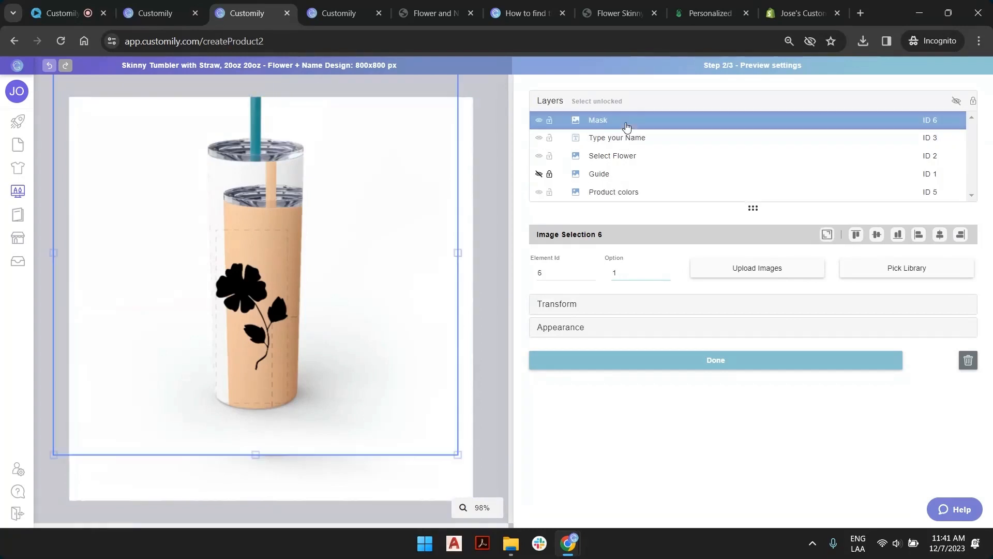
click(827, 234)
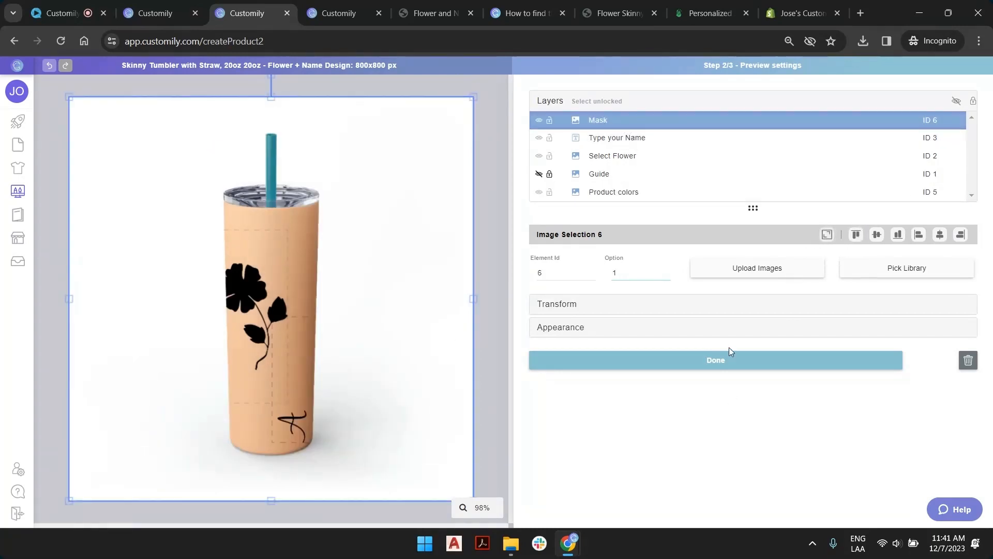
click(754, 361)
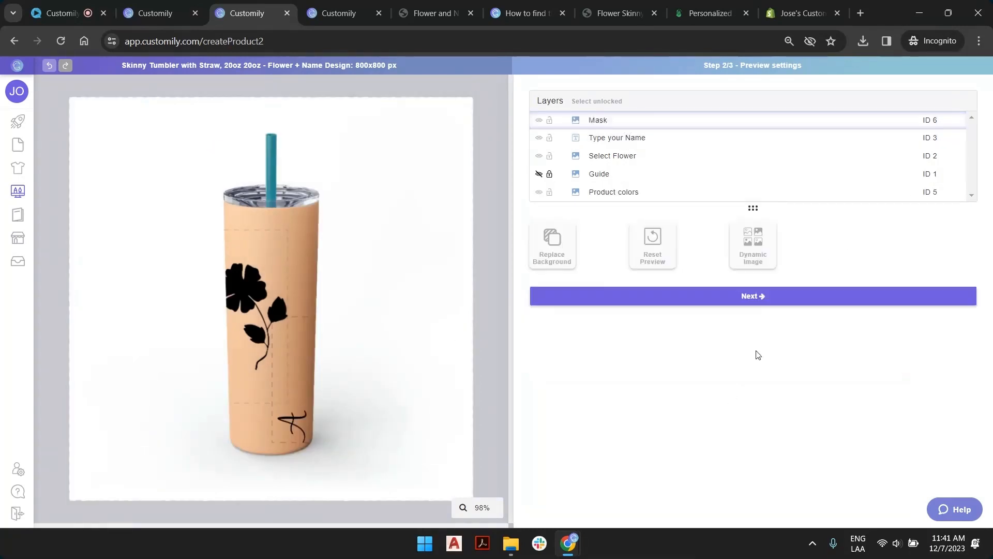
Continue to the template review and preview the Select Flower layer with image option 2.
click(764, 300)
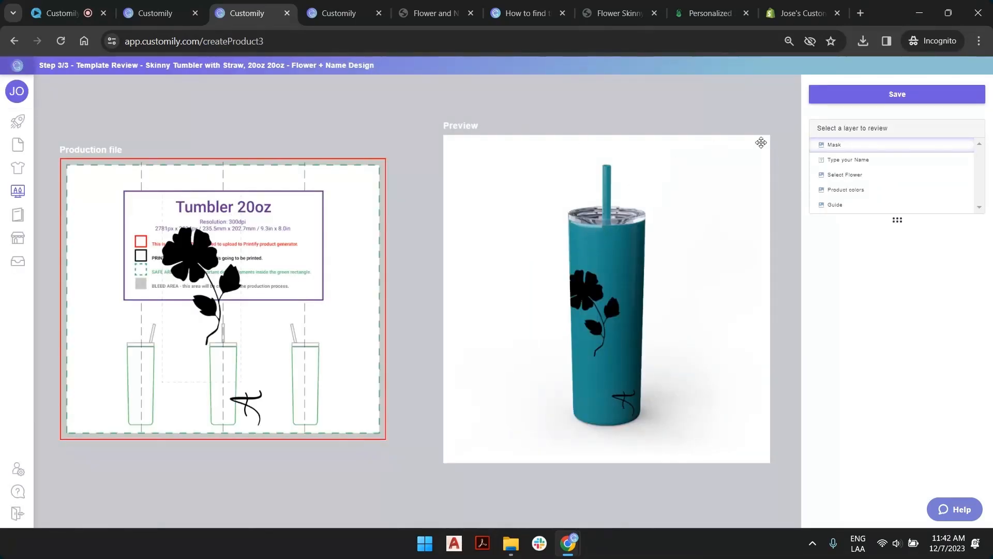
click(884, 177)
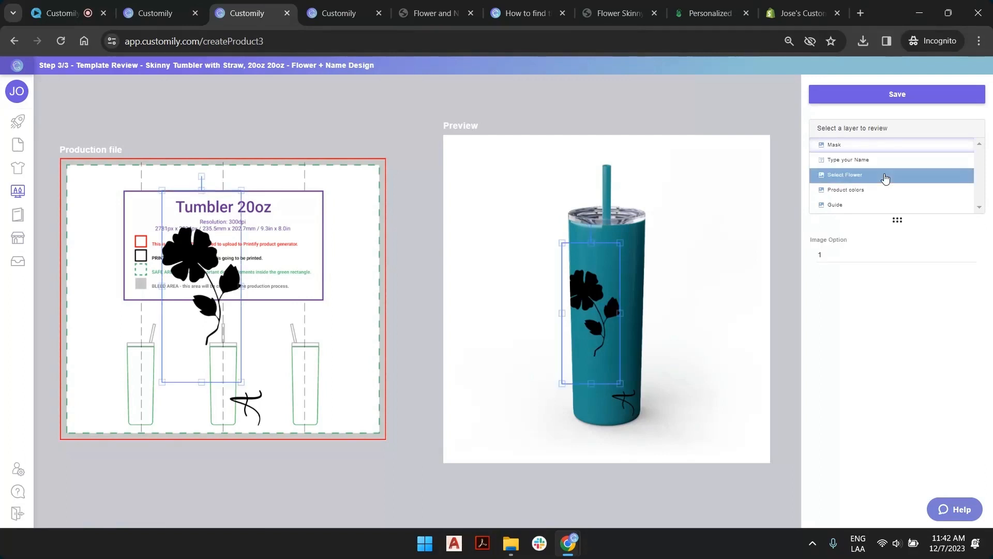
click(971, 253)
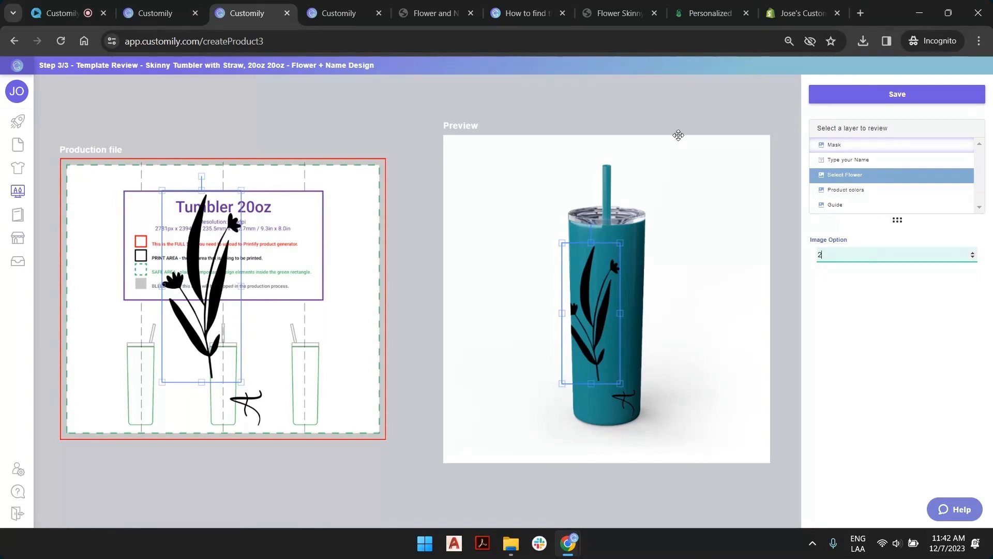
click(677, 190)
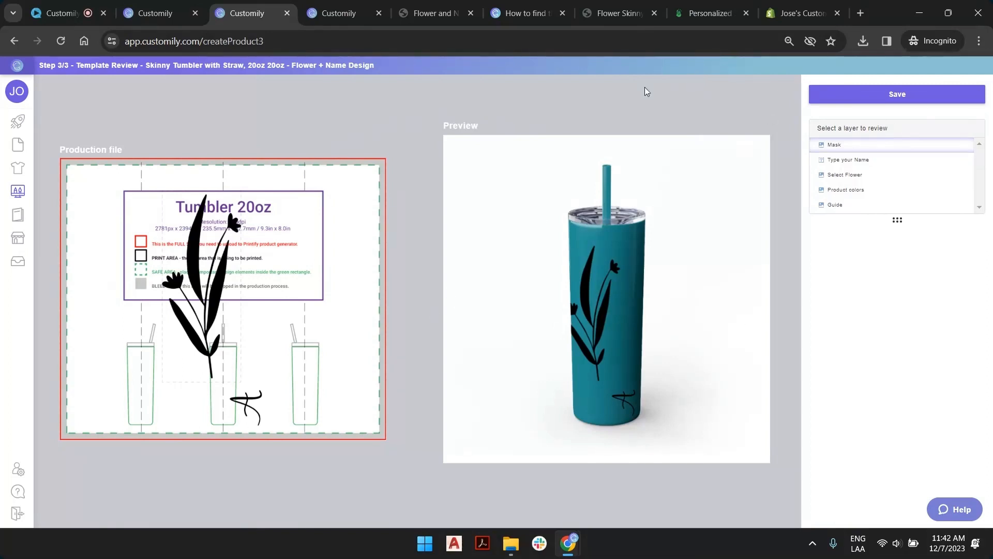
Leave the template review for the Start page.
click(27, 126)
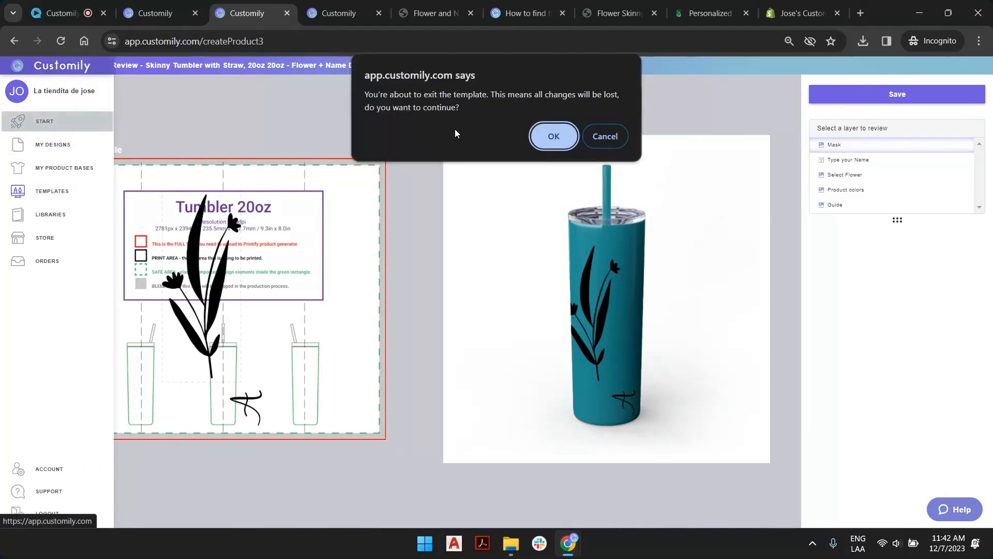
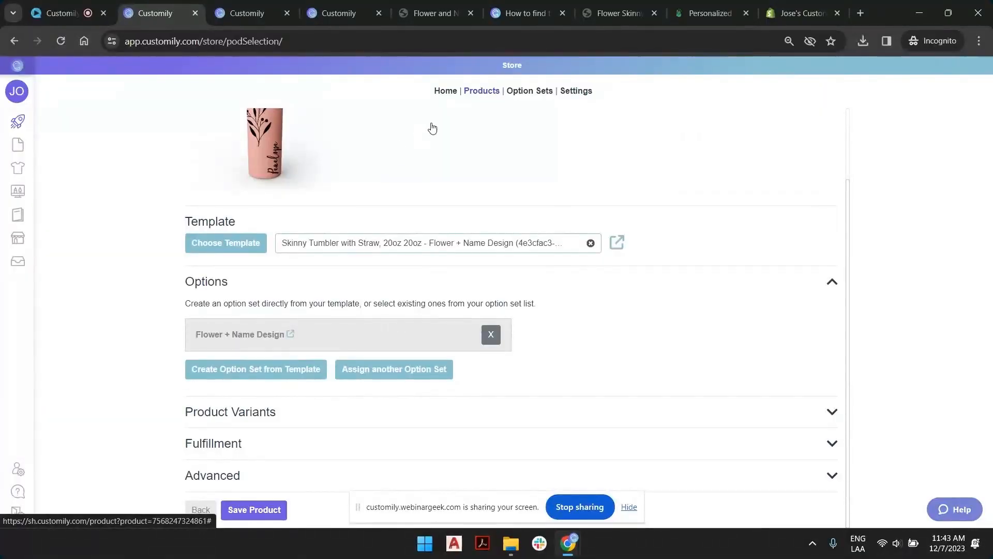
Filter the store's products to those not linked to Customily and open the template selection for the first Tote Bag (AOP).
click(480, 93)
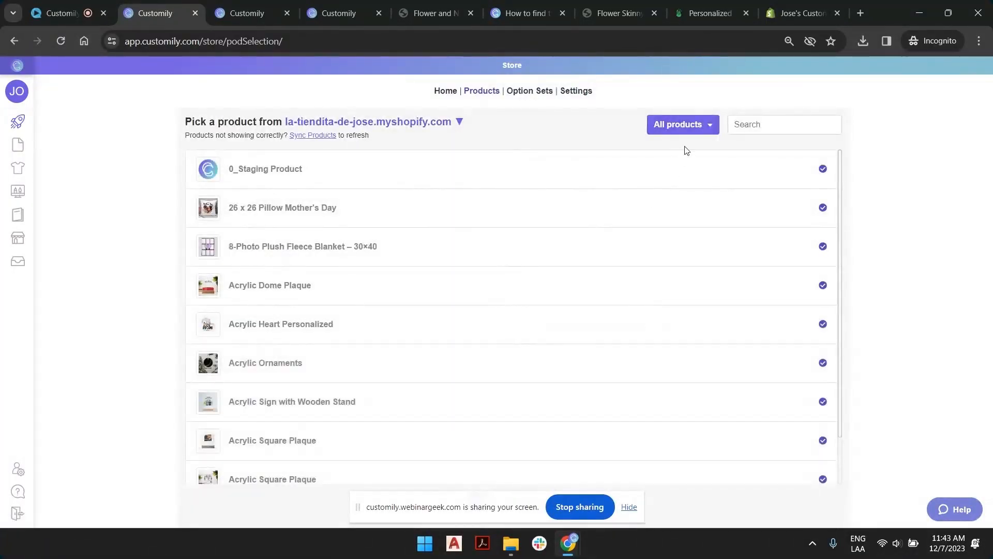
click(707, 126)
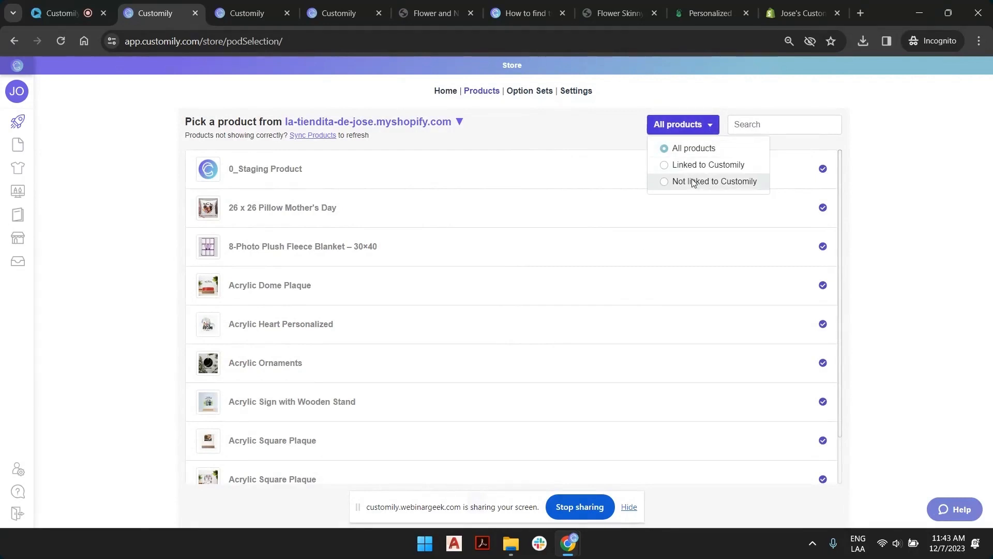
click(689, 186)
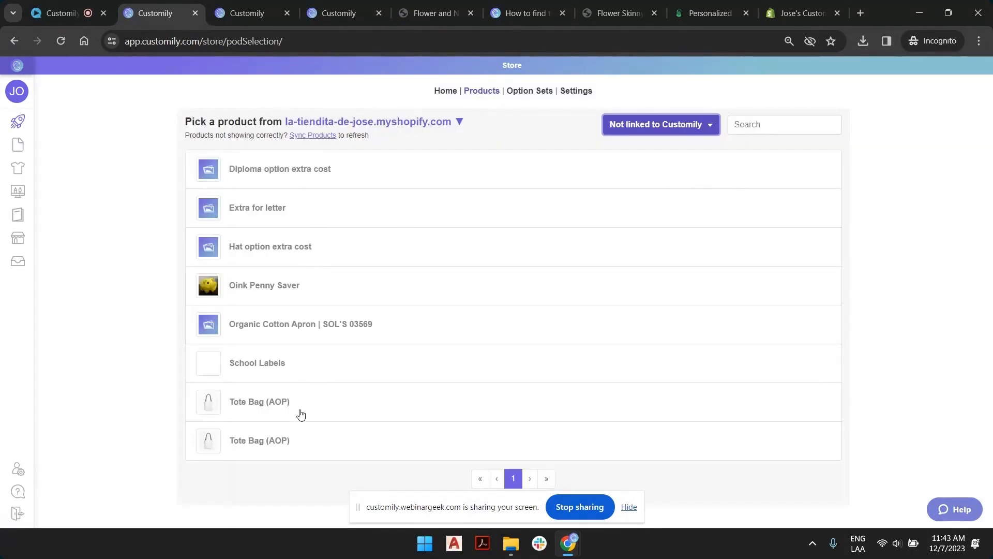
click(375, 401)
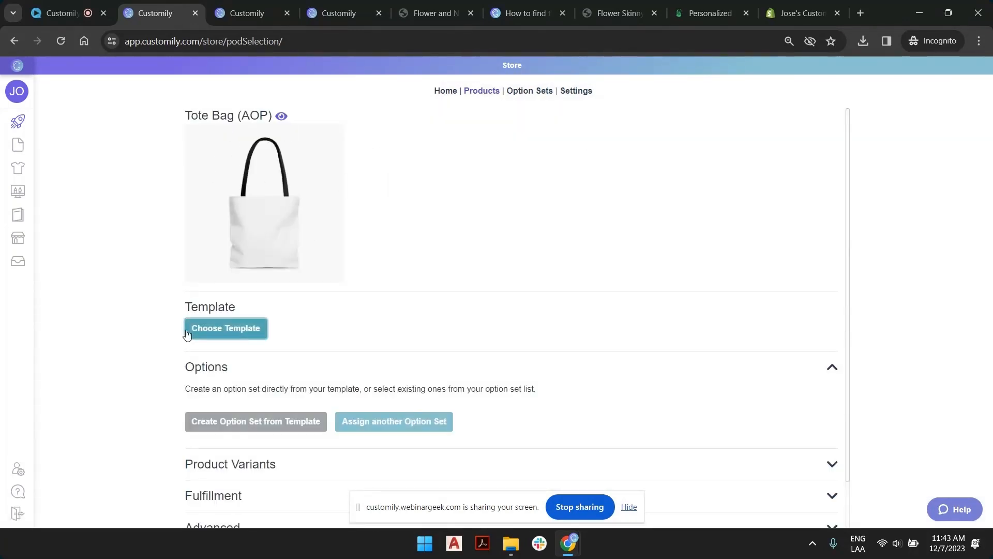
click(260, 323)
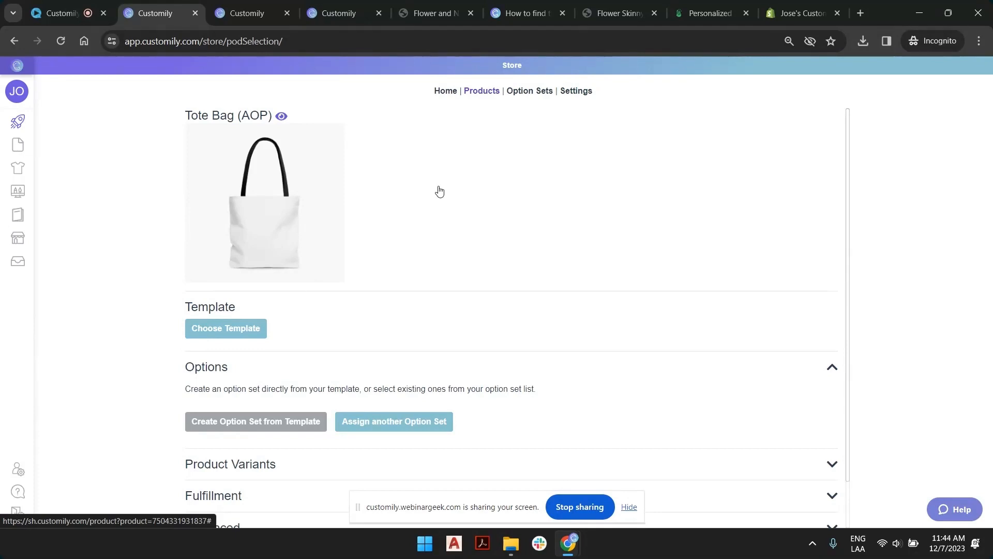
Return to the store's product list by way of the Start page, and open the My Product Bases list.
click(27, 127)
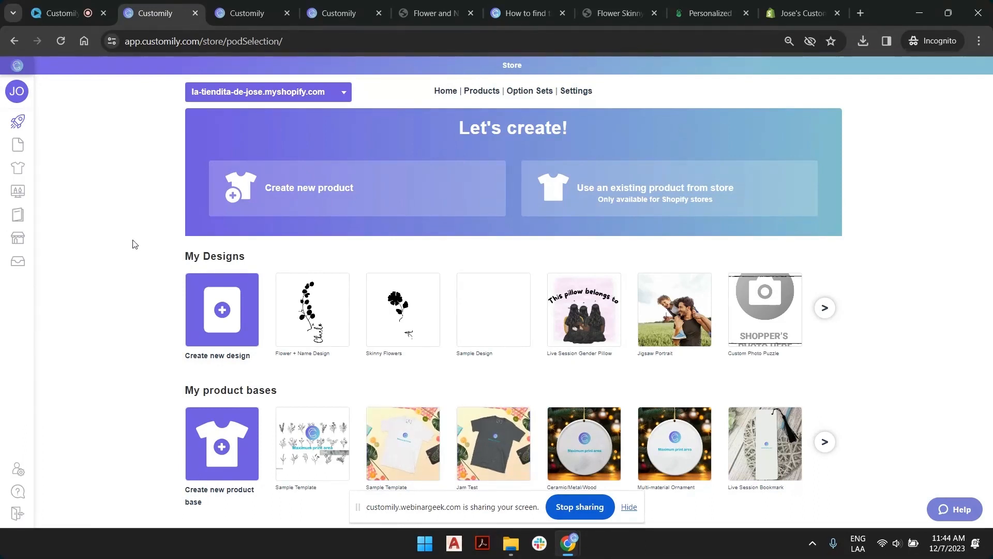
click(467, 91)
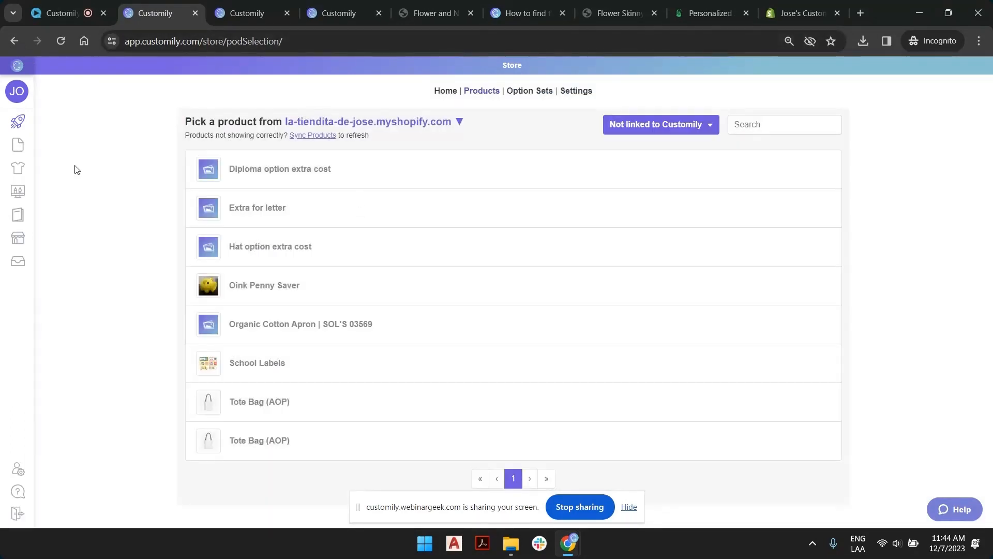
mouse_move(54, 187)
mouse_move(55, 166)
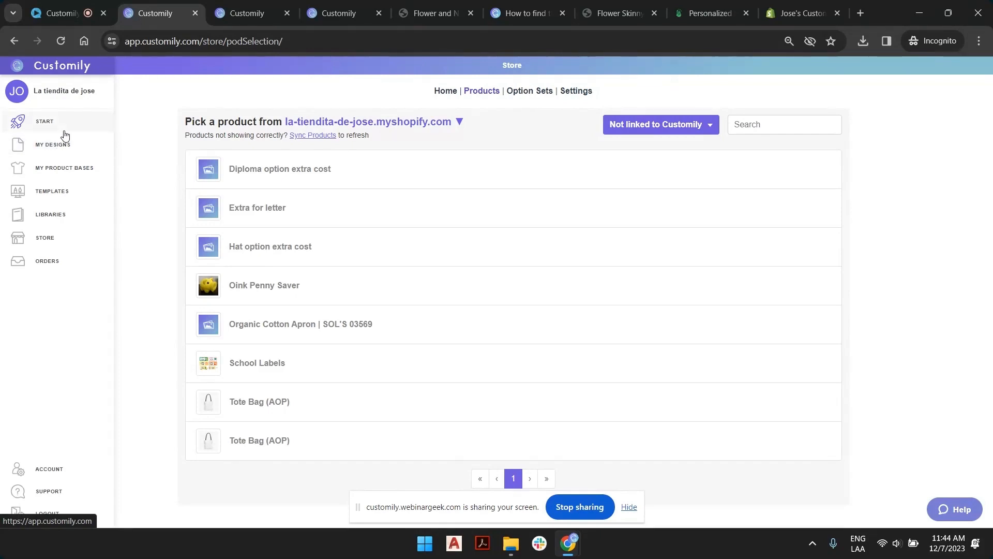
click(69, 169)
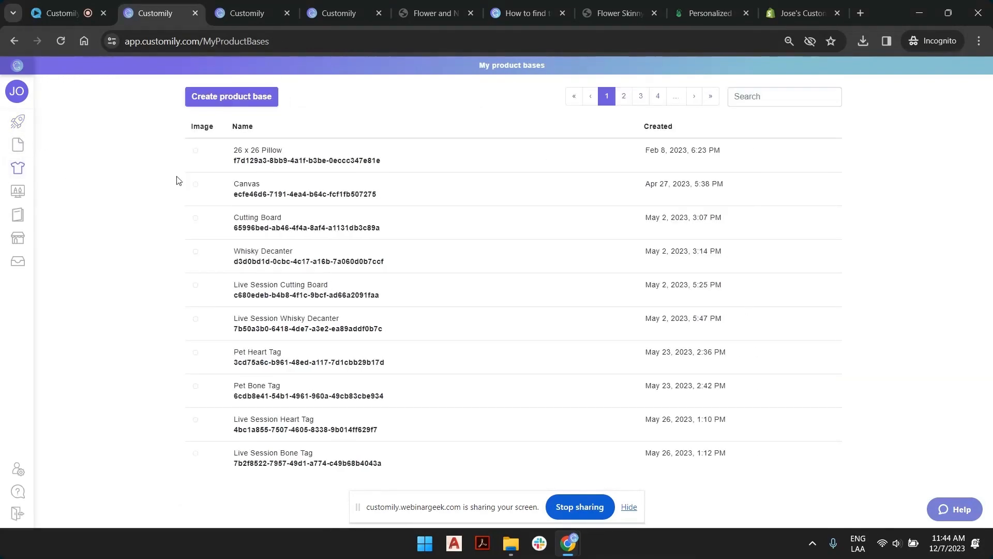
Open My Designs and search the designs for "photo".
mouse_move(64, 146)
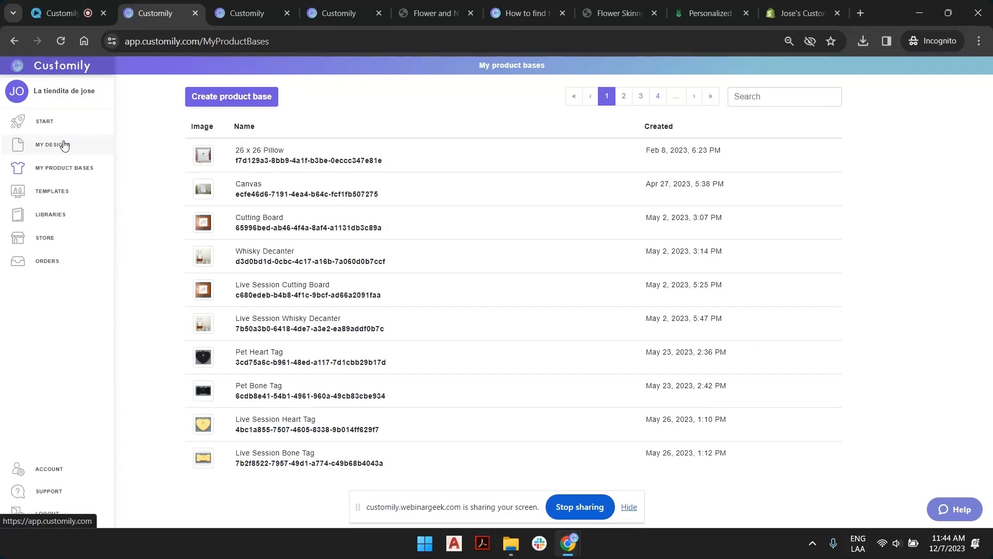
click(57, 149)
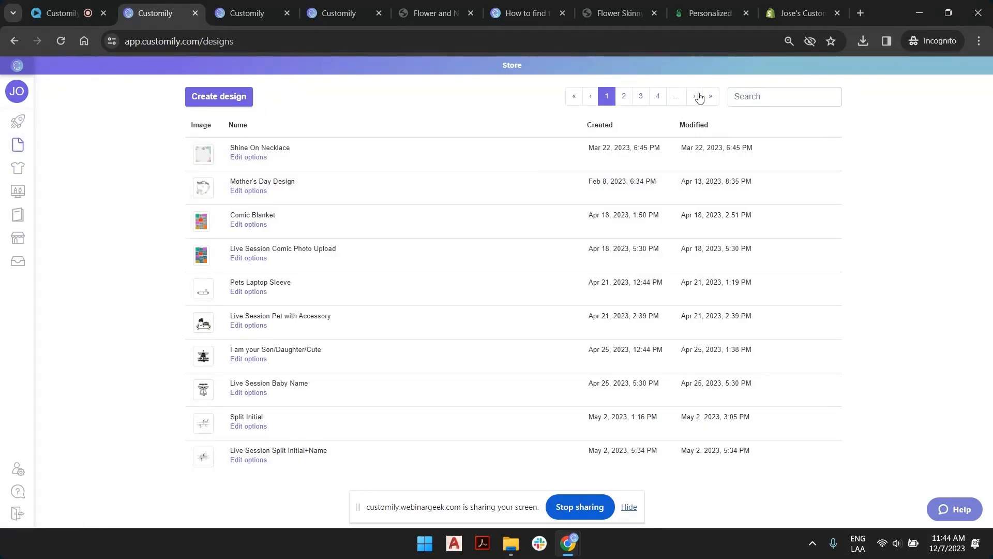
click(765, 95)
text(photo)
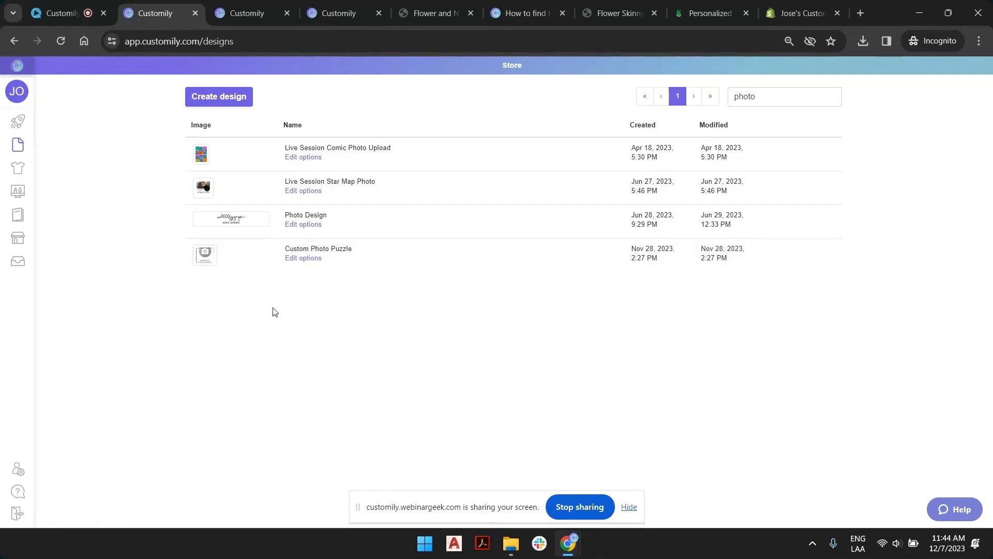
Open the full product bases list from the Start page and look through its pages 2 and 3.
click(19, 131)
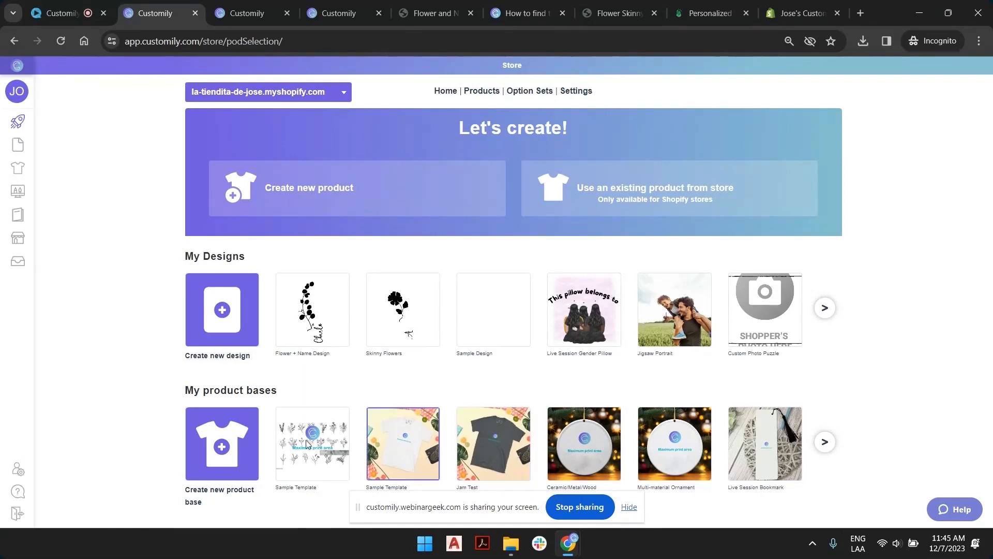
click(825, 442)
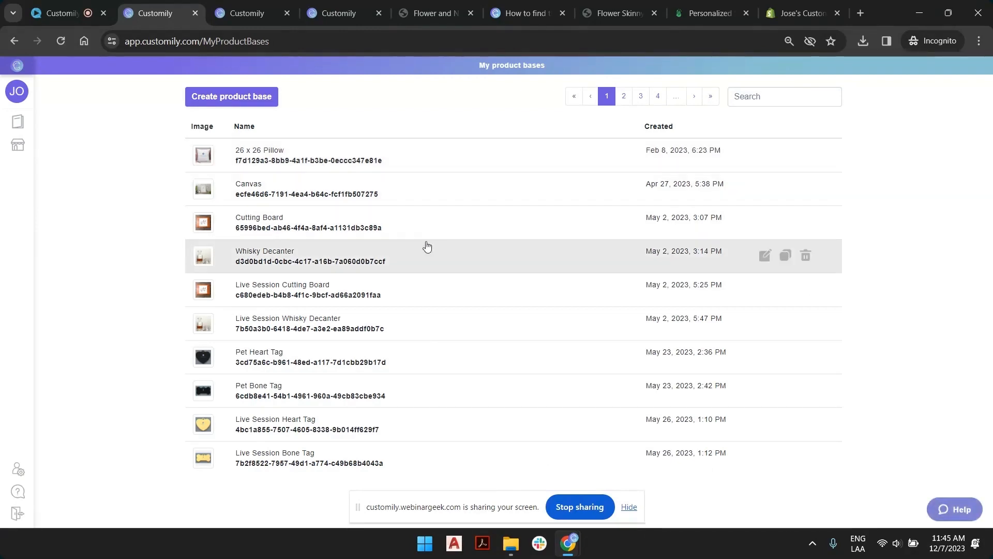
click(624, 96)
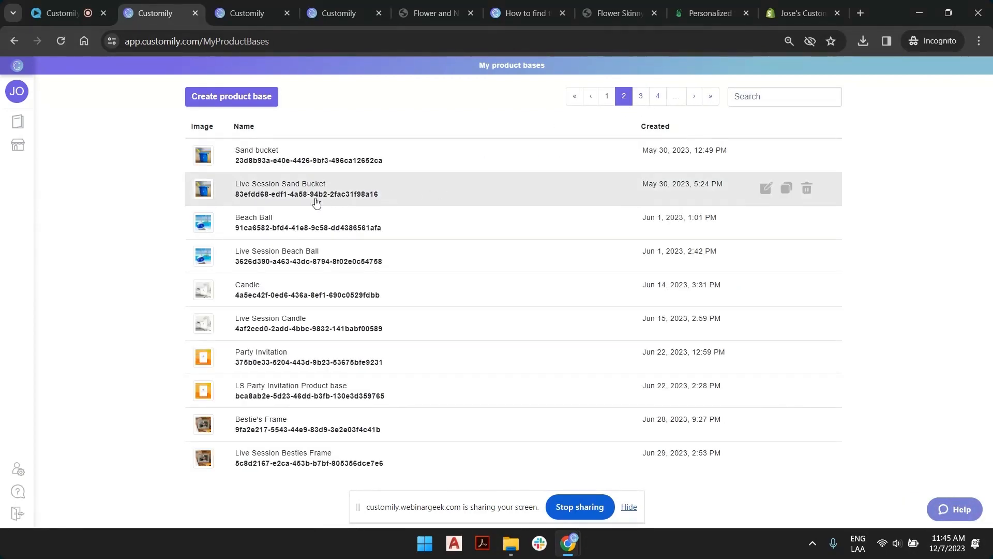
key(ctrl+plus)
key(ctrl+plus)
key(ctrl+plus)
key(ctrl+minus)
scroll(388, 228, down, 3)
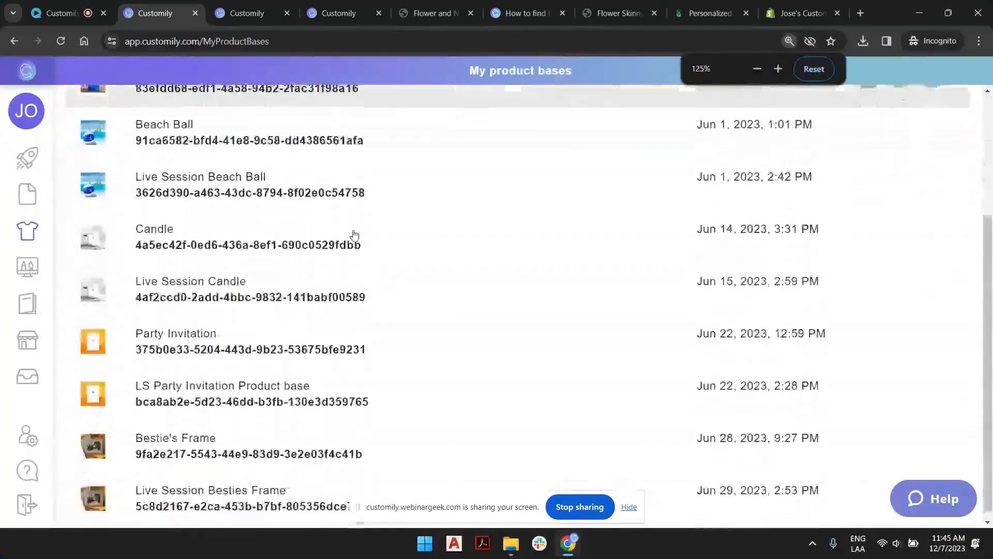
scroll(667, 294, up, 3)
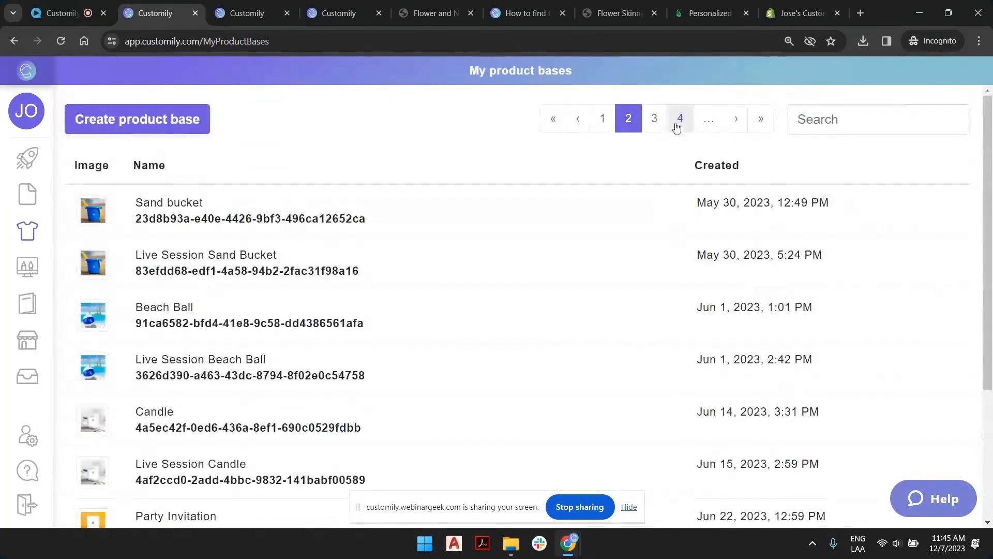
click(654, 119)
scroll(458, 253, down, 3)
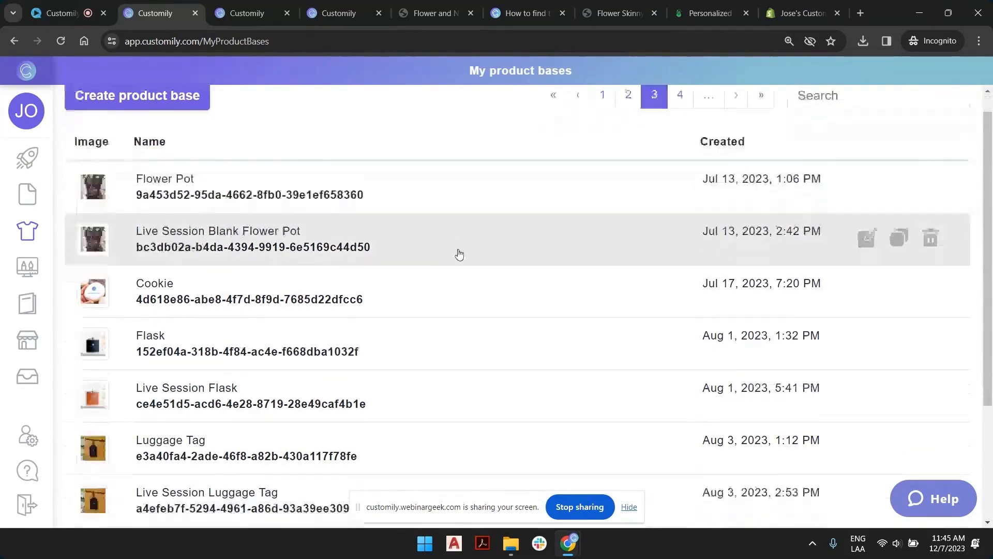
scroll(459, 257, up, 3)
Search the product bases for "shirt" and clear the search.
click(811, 122)
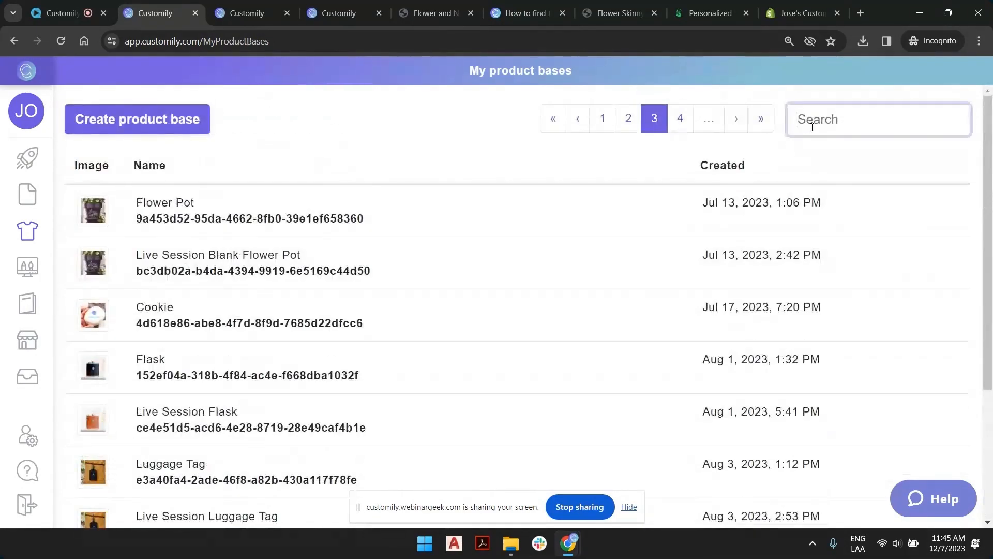
text(shirt)
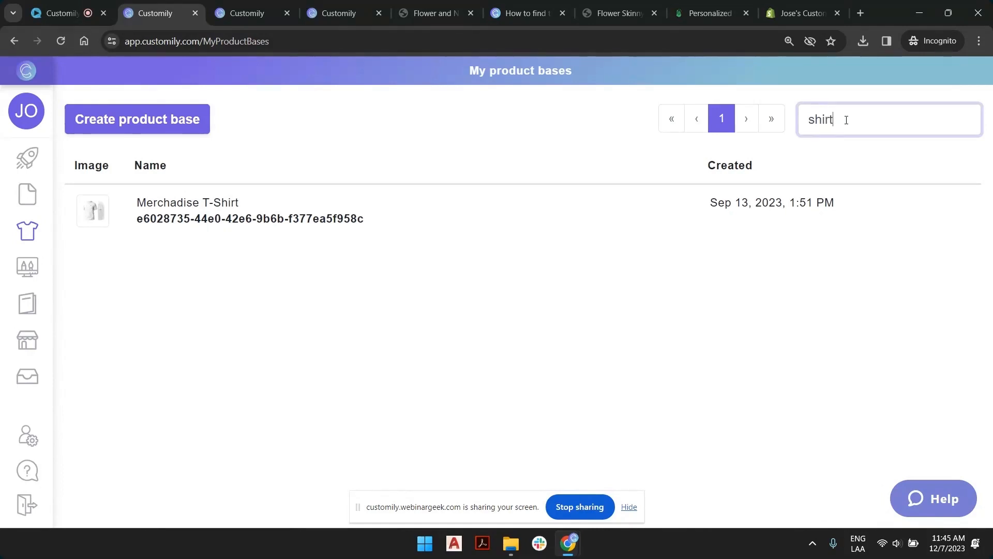
double_click(824, 121)
key(BackSpace)
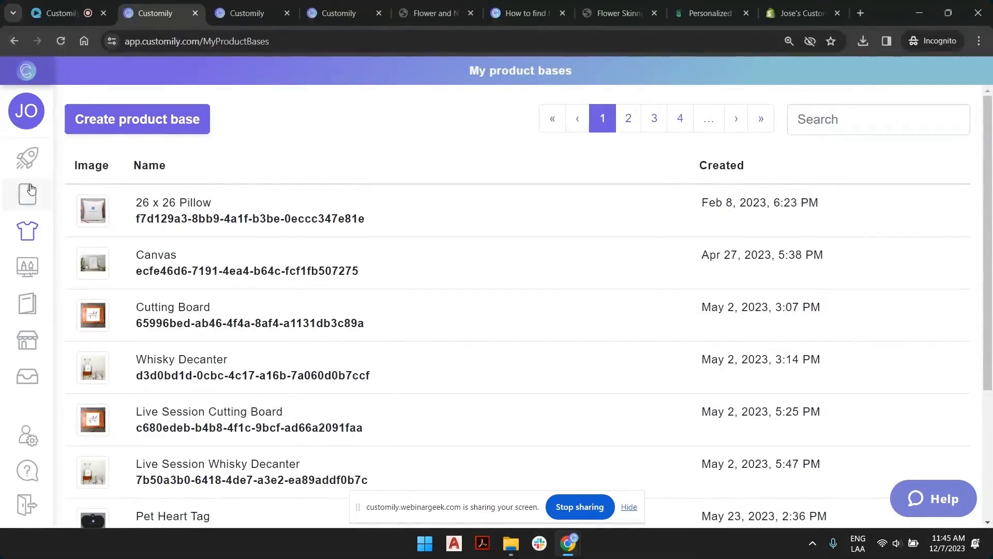
Open the T-shirt product base named Sample Template from the Start page and continue to its preview settings.
click(30, 157)
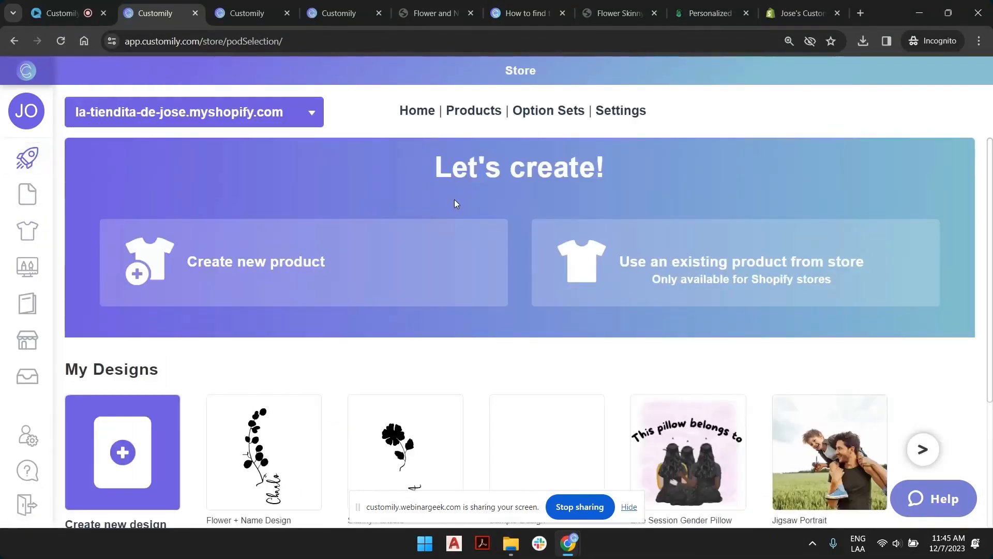
key(ctrl+minus)
key(ctrl+minus)
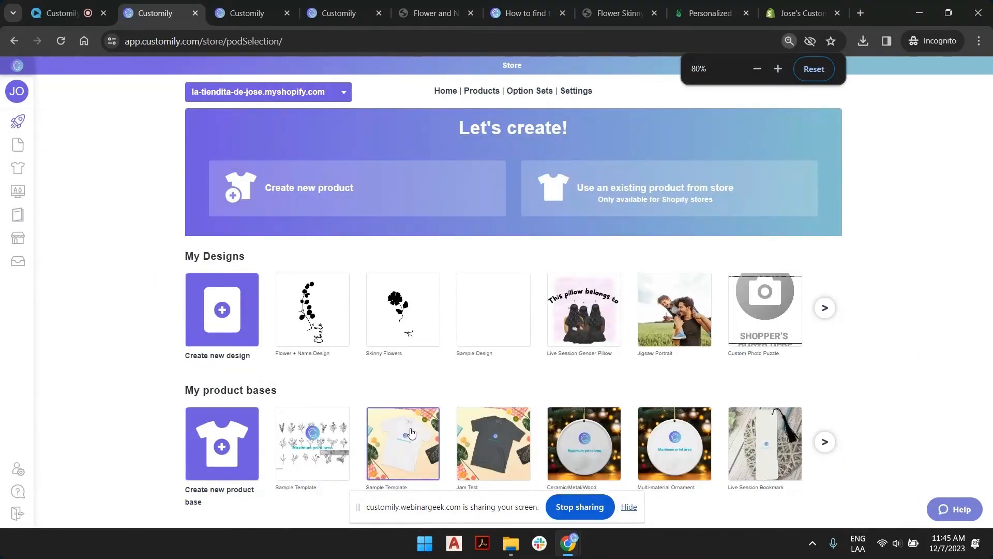
click(411, 432)
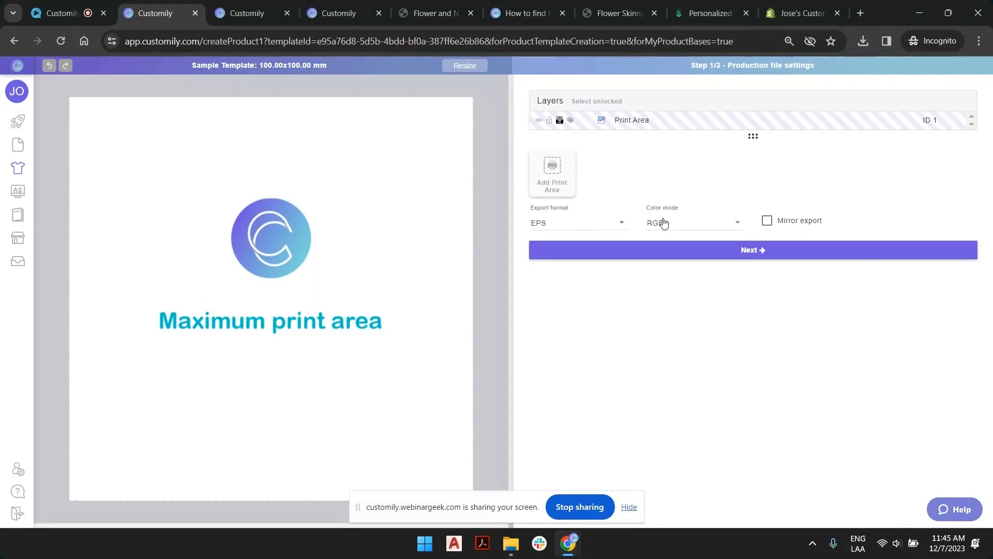
click(675, 252)
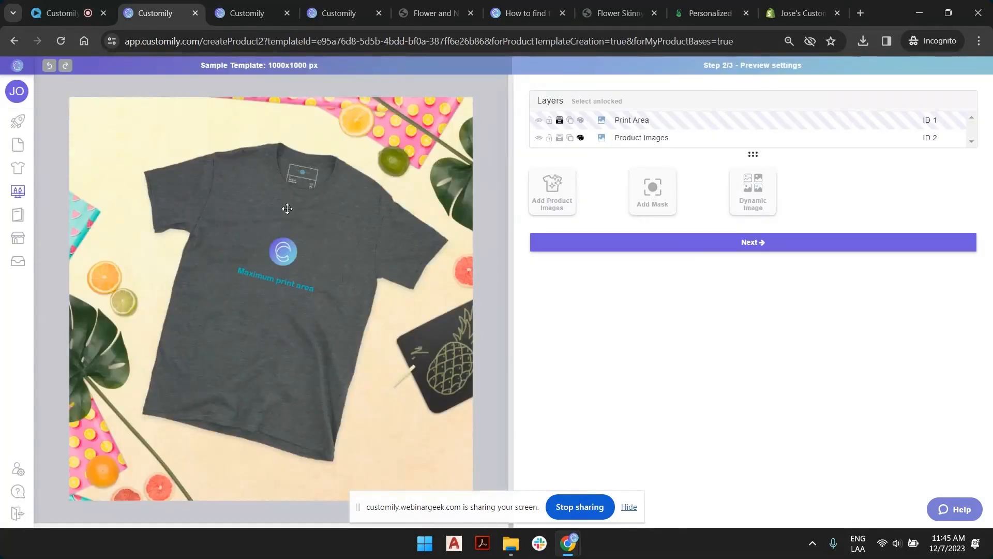
Preview option 3 of the Product images layer on the T-shirt base and deselect the layer.
click(245, 277)
click(502, 125)
click(660, 142)
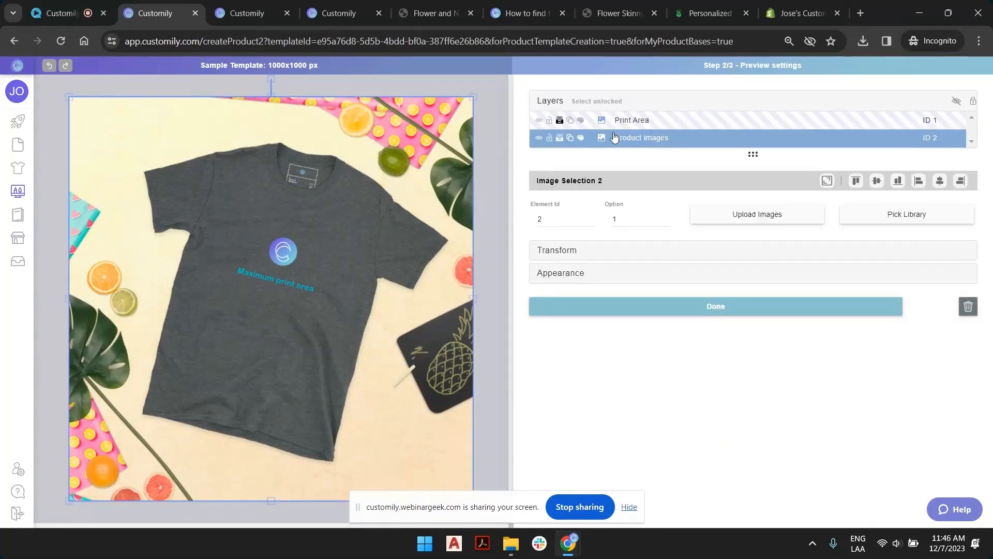
click(666, 218)
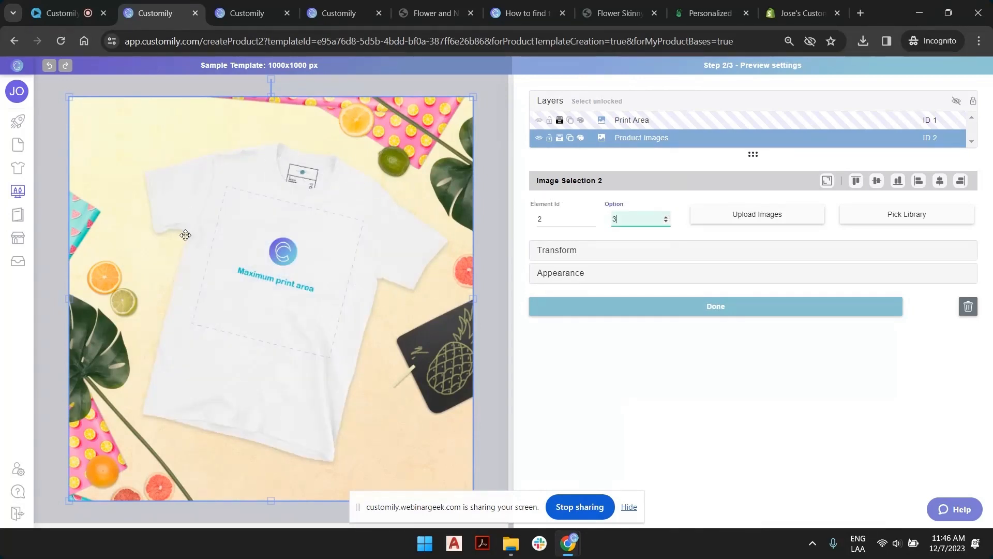
click(501, 110)
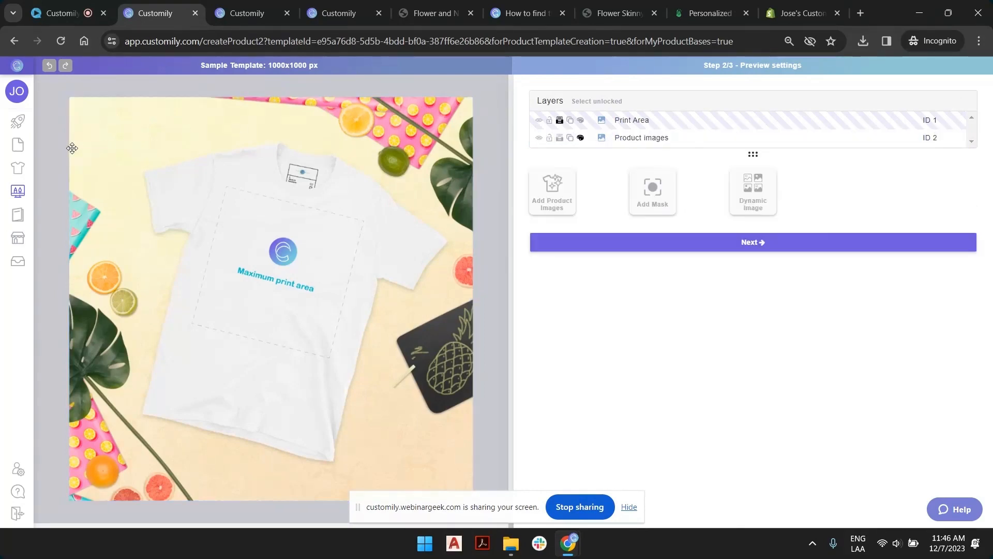
Exit the T-shirt template without keeping changes and go to My Designs.
mouse_move(22, 124)
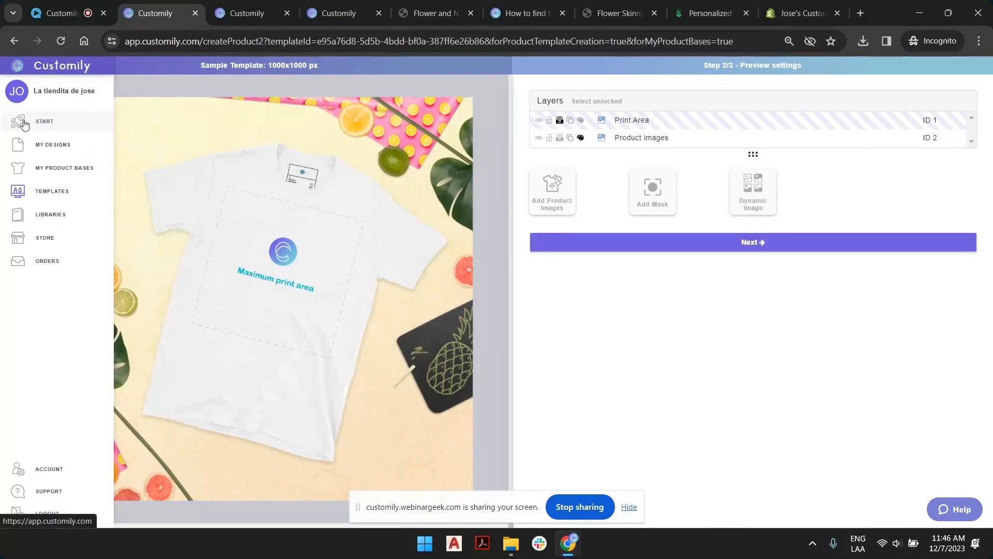
click(39, 145)
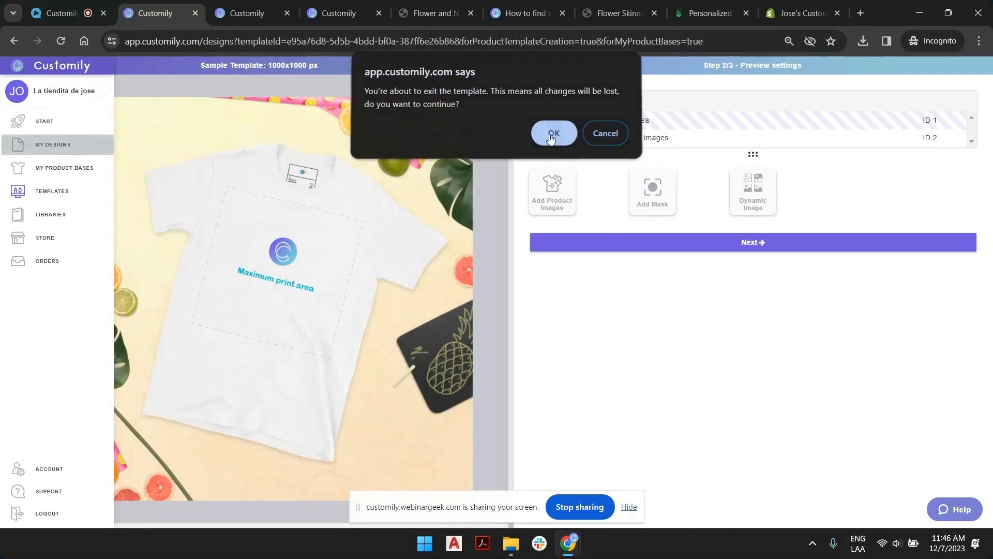
click(551, 136)
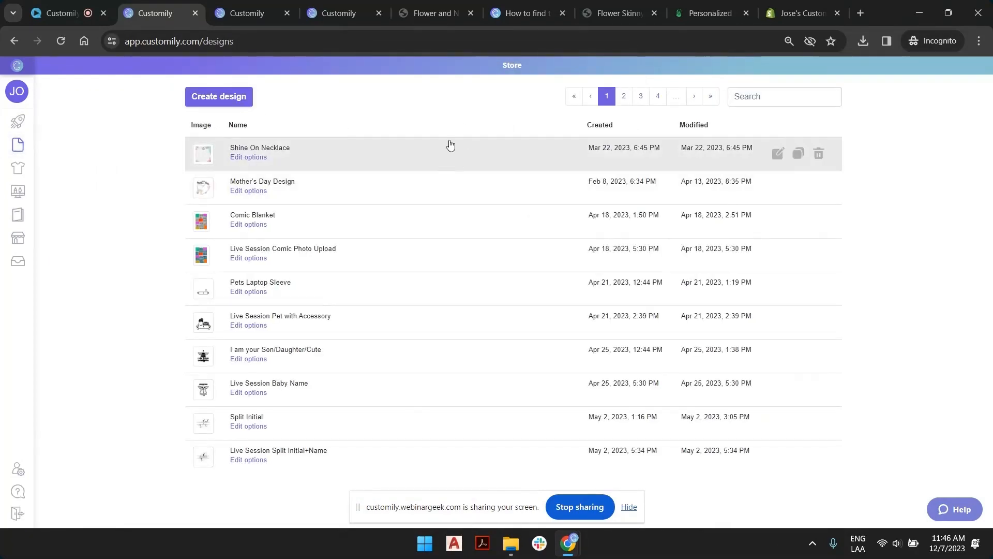
Create a new design named "Design Upload".
click(220, 96)
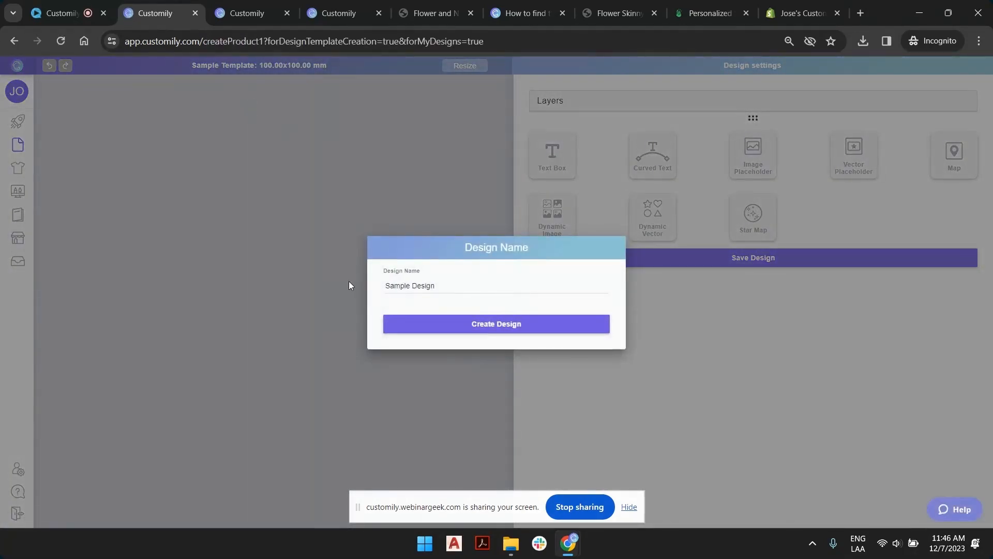
triple_click(408, 284)
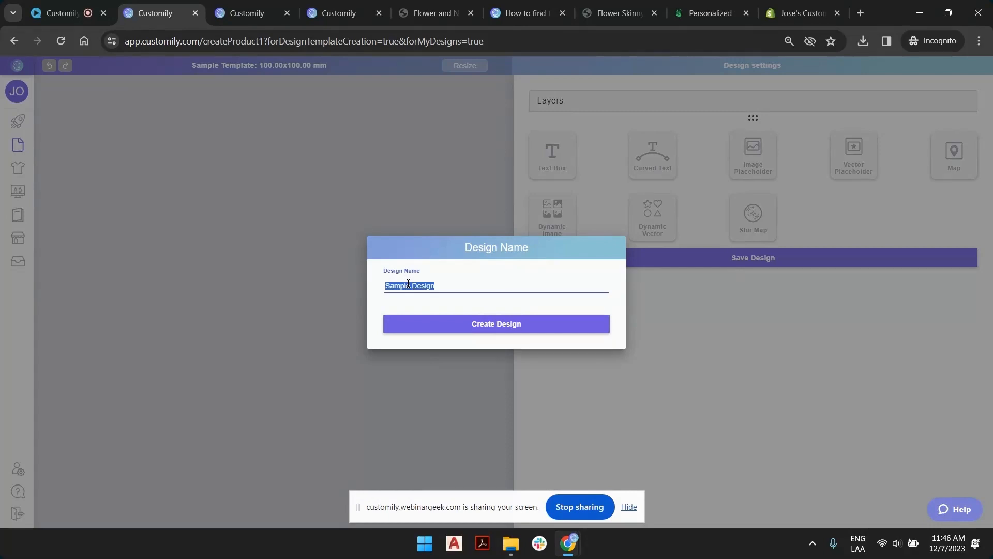
text(Design)
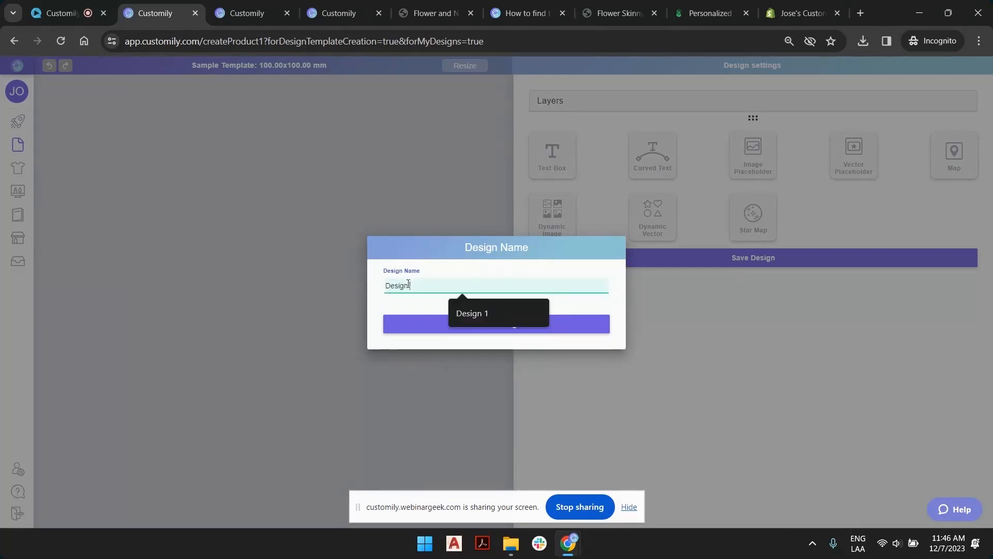
text( Upload)
key(Return)
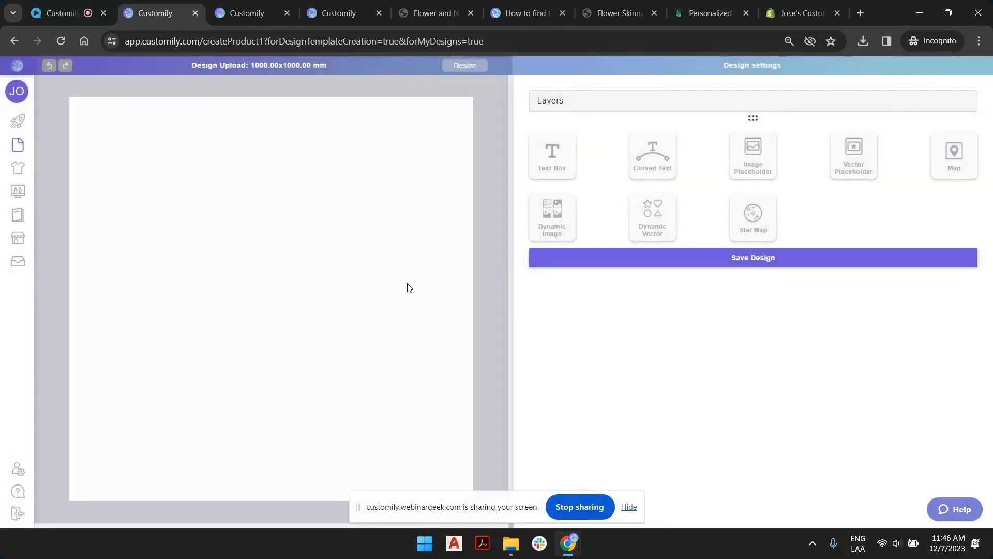
Add an image placeholder that fills the whole canvas and rename its layer "Upload your Design".
click(761, 159)
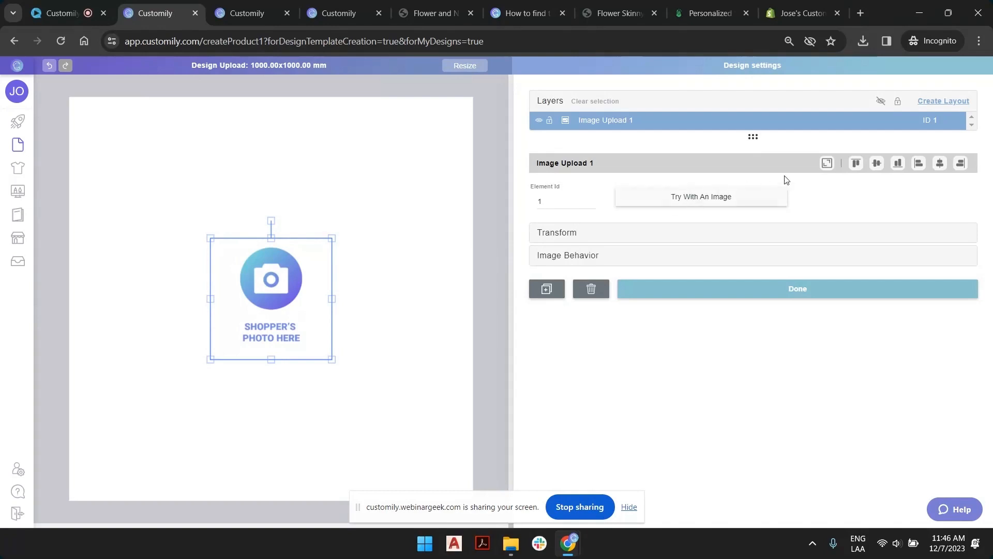
click(827, 163)
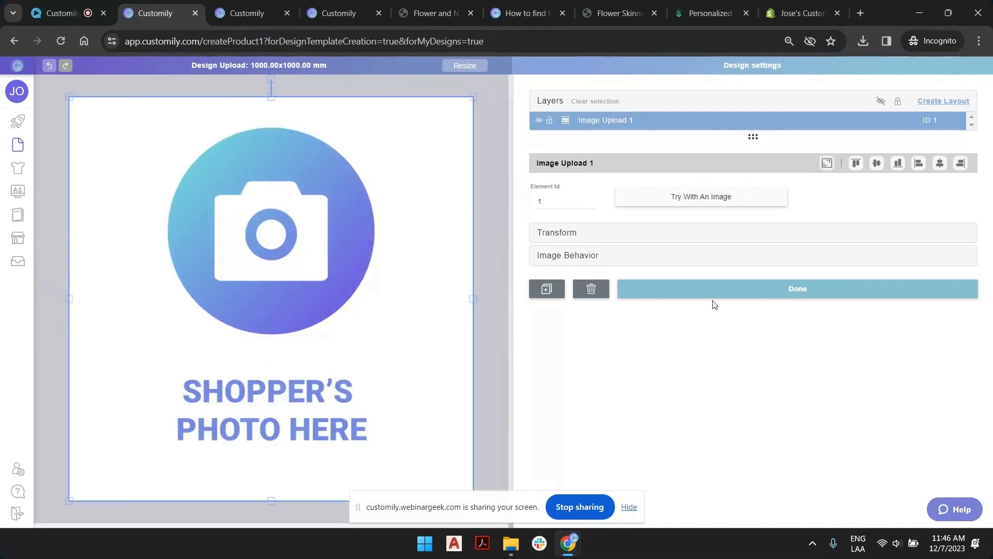
double_click(610, 120)
text(Upload your De)
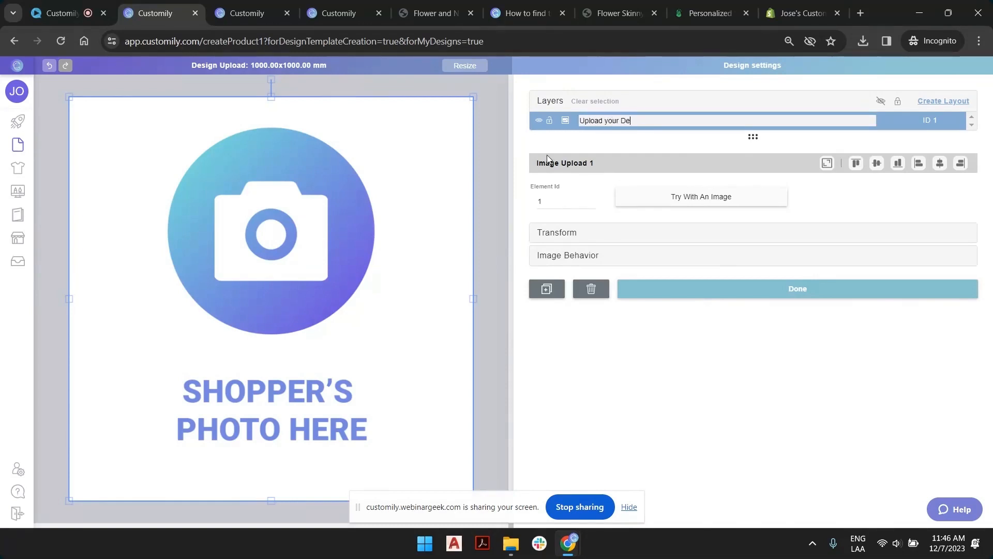
text(sign)
key(Return)
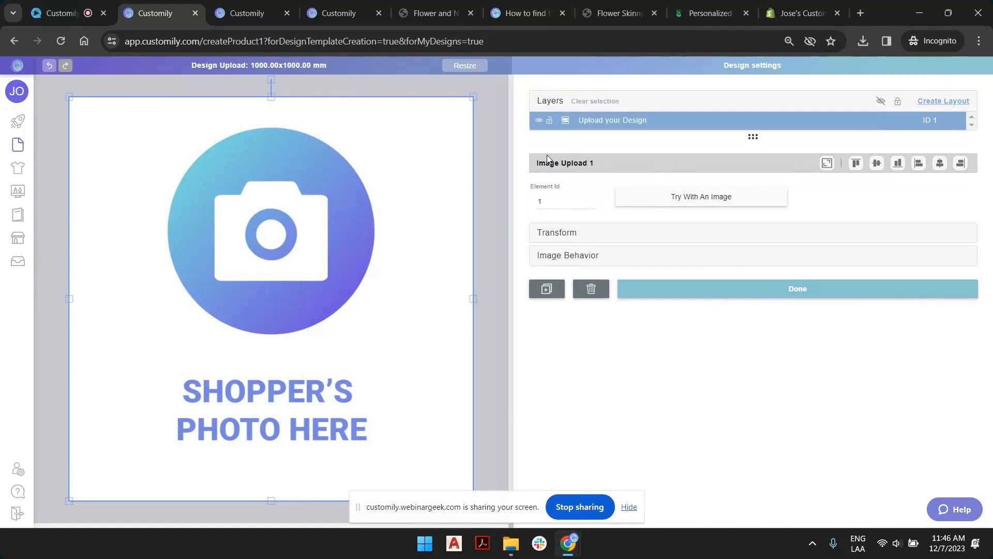
Finish editing the image placeholder and save the design.
click(749, 300)
click(747, 277)
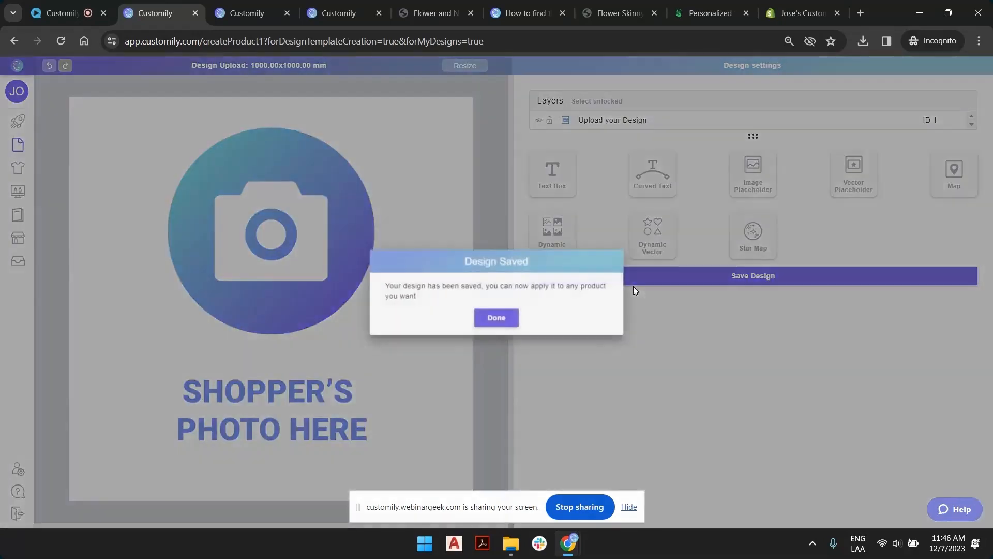
click(496, 317)
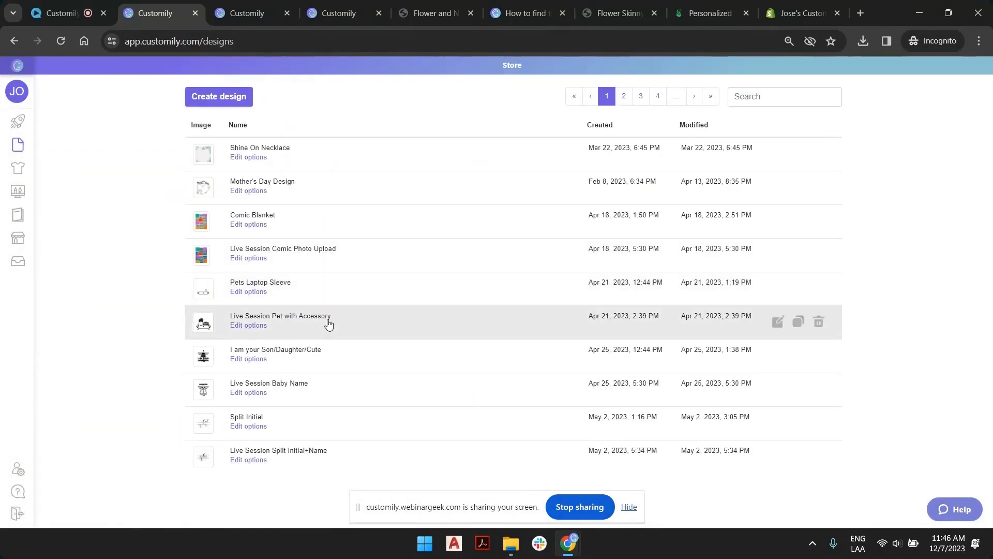
Start a new product from My product bases using the T-shirt base named Sample Template.
click(21, 133)
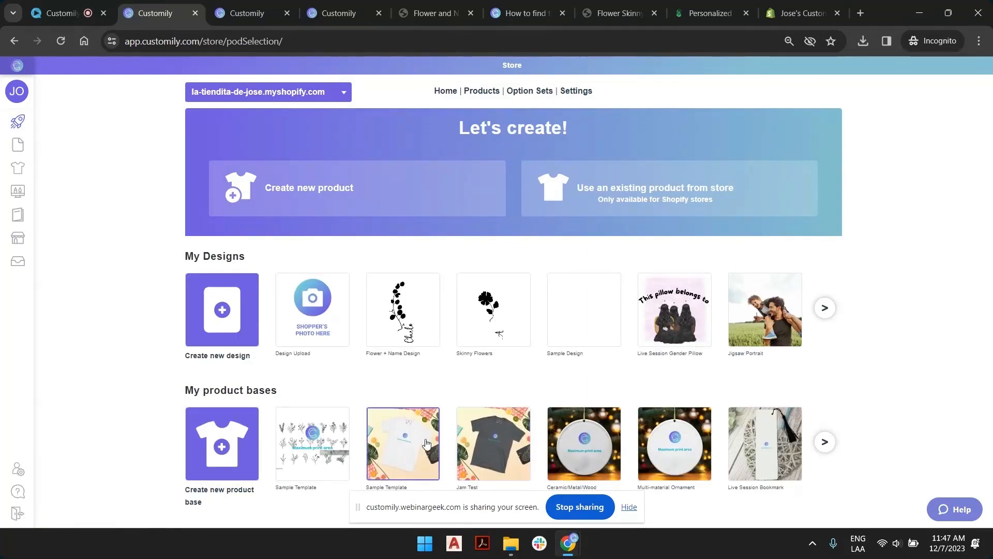
click(371, 186)
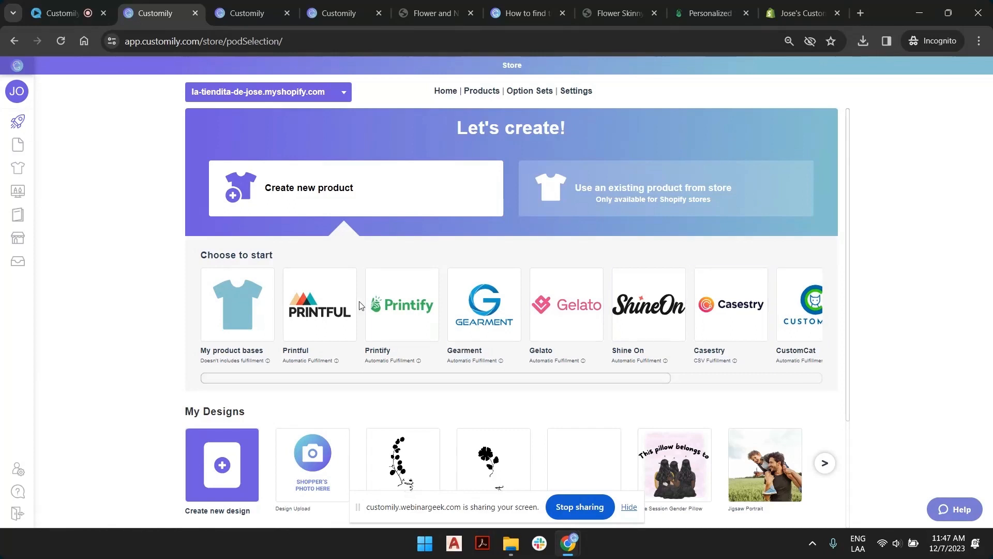
click(230, 310)
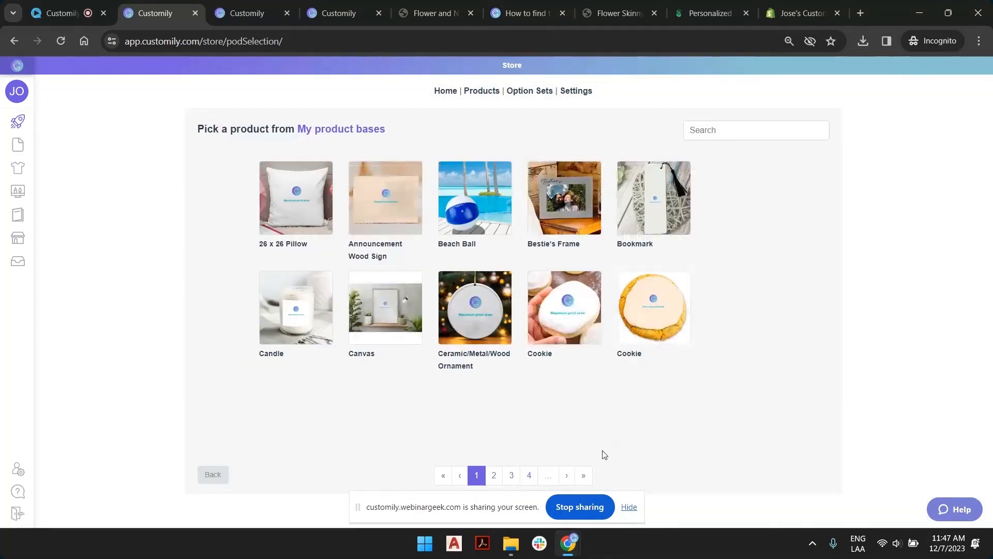
click(585, 476)
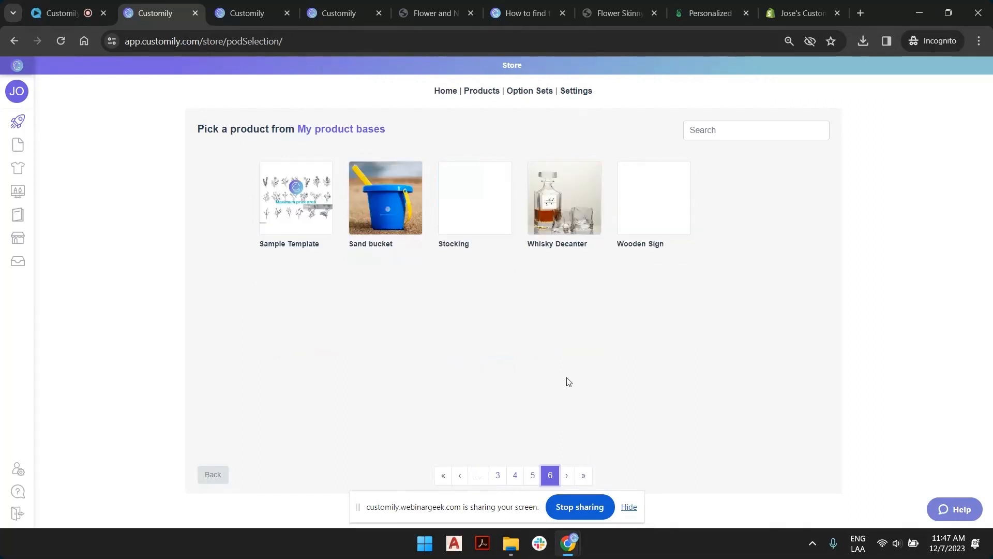
click(531, 475)
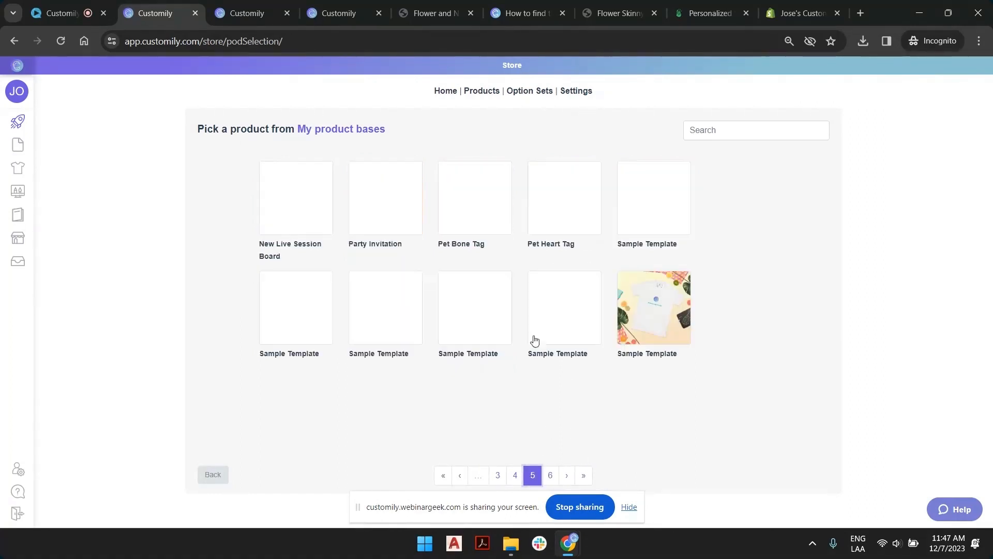
click(664, 314)
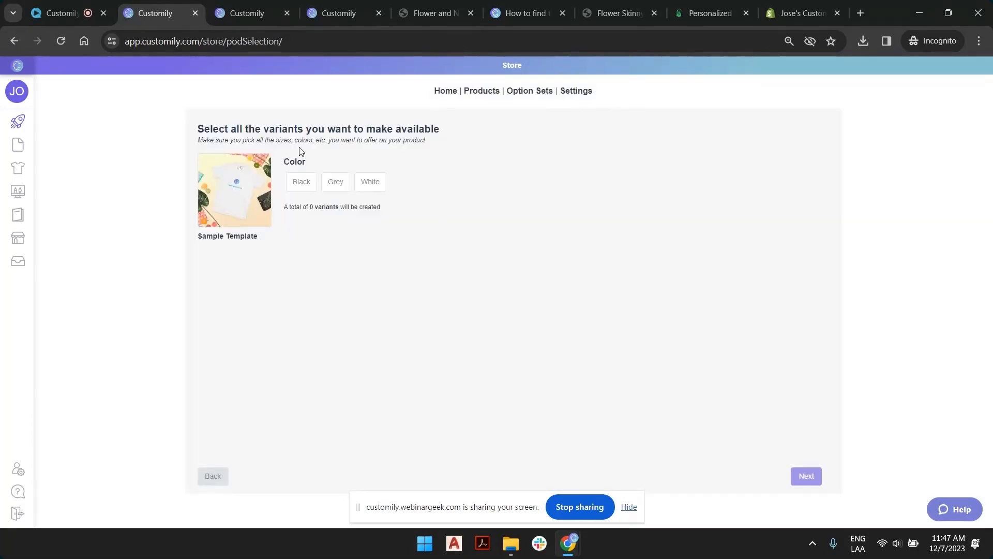
Make the Black, Grey and White colour variants available and continue to the design choice.
click(301, 190)
click(335, 182)
click(370, 184)
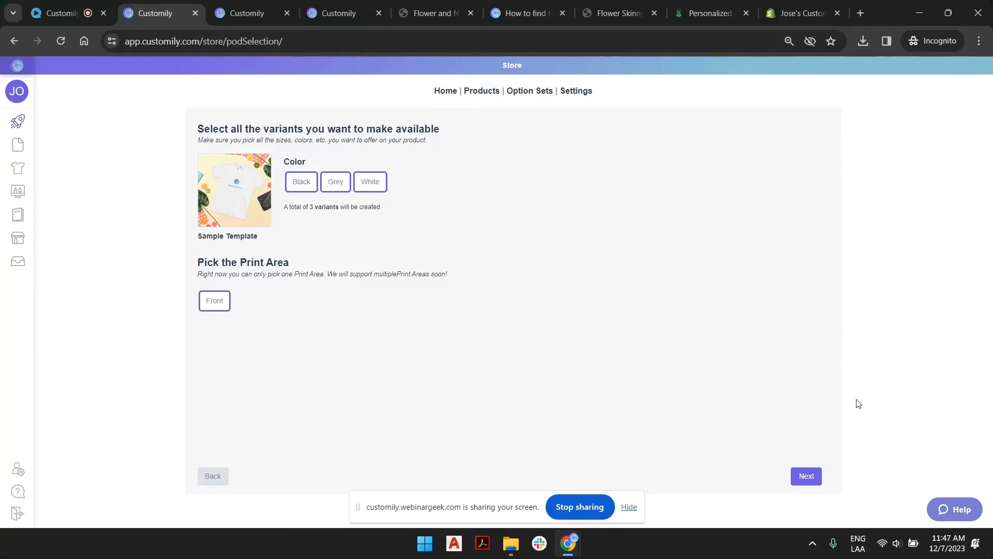
click(805, 477)
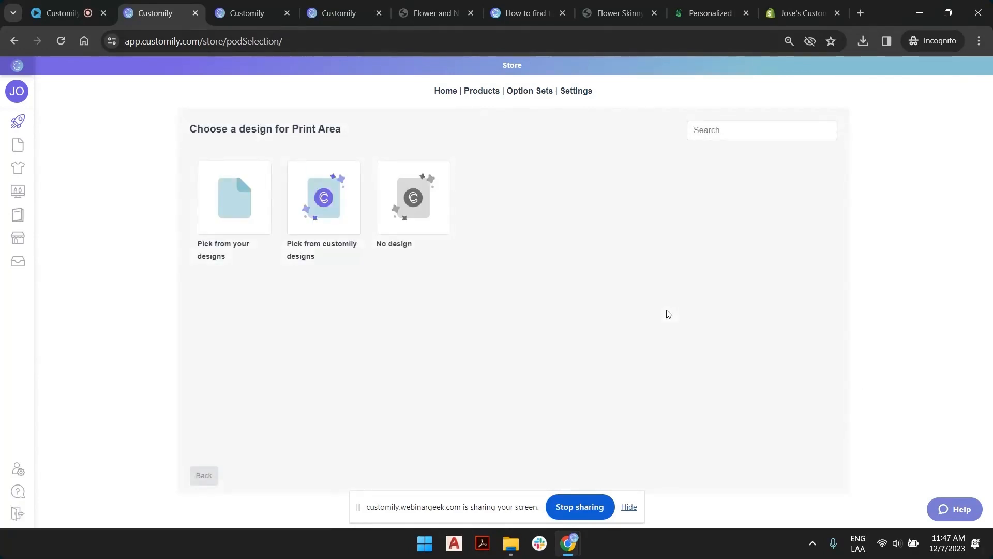
Apply the Design Upload design from your own designs to the print area.
click(233, 192)
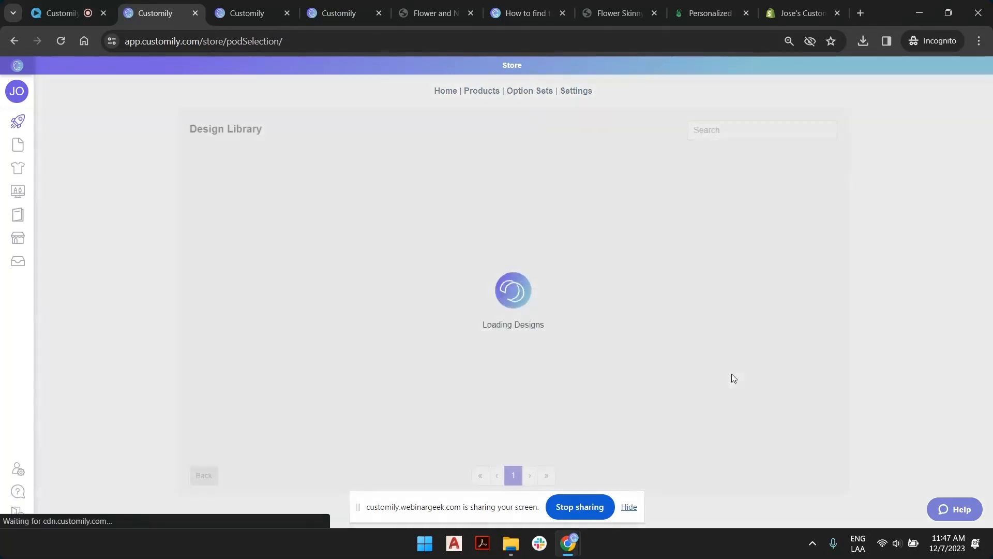
click(588, 475)
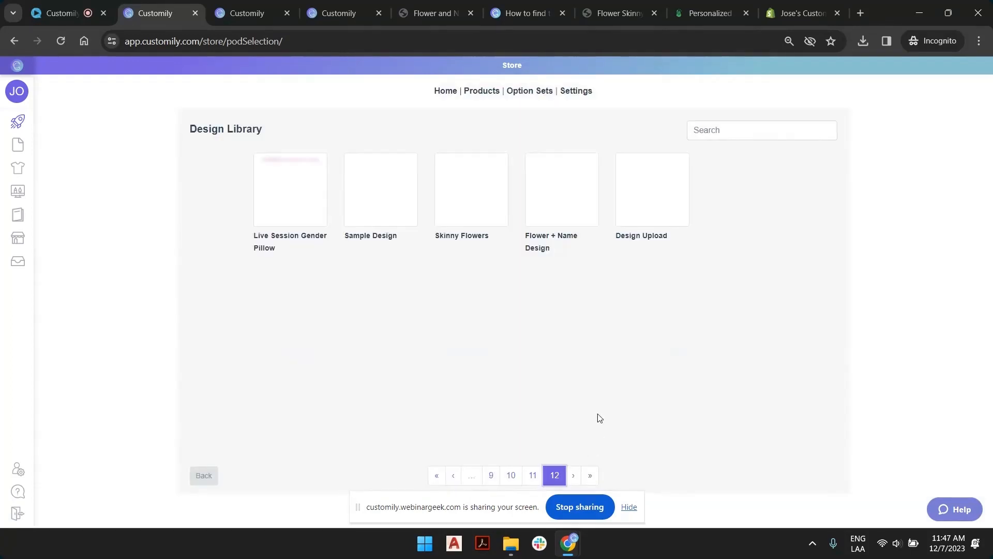
click(646, 203)
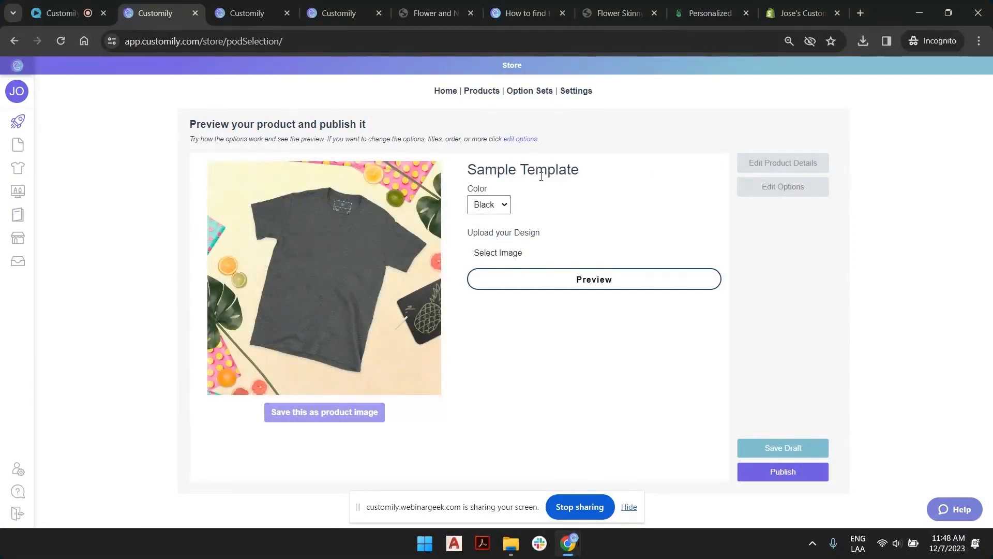
Set the product title to "Upload your Design - T-Shirt" in the product details.
click(788, 165)
triple_click(572, 163)
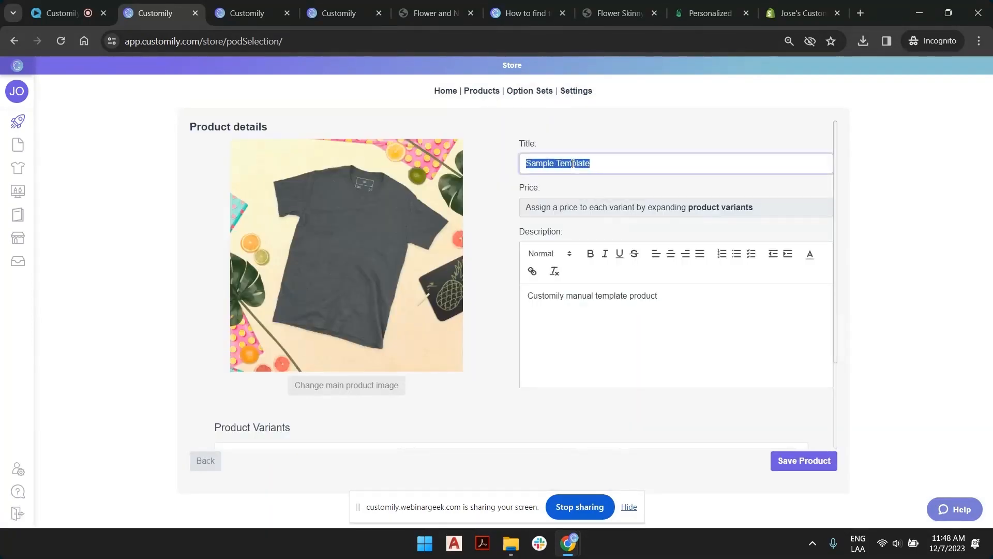
text(Upload your Design - T-Sgirt)
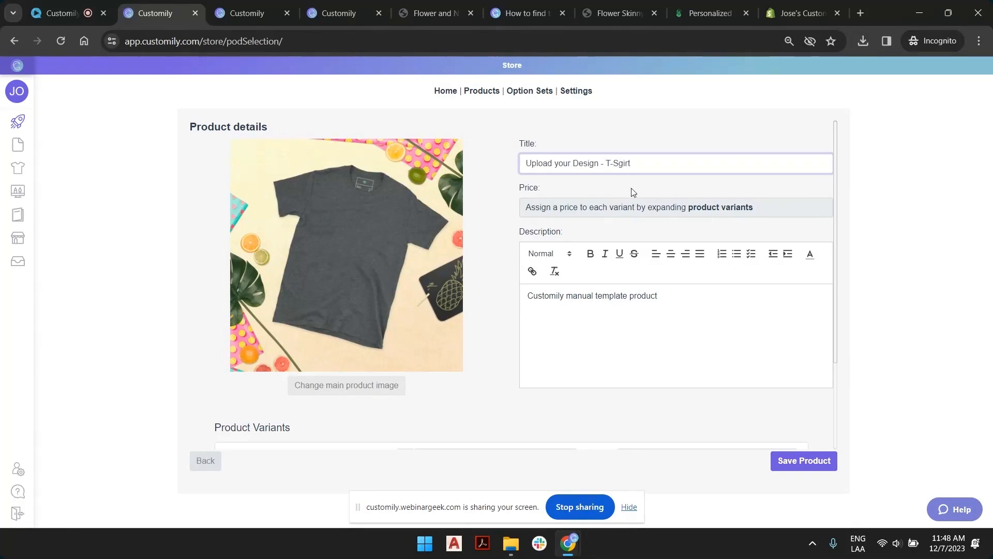
drag(618, 165, 623, 166)
Price the Black, Grey and White variants at $28 each and save the product details.
scroll(538, 312, down, 3)
drag(448, 346, 396, 345)
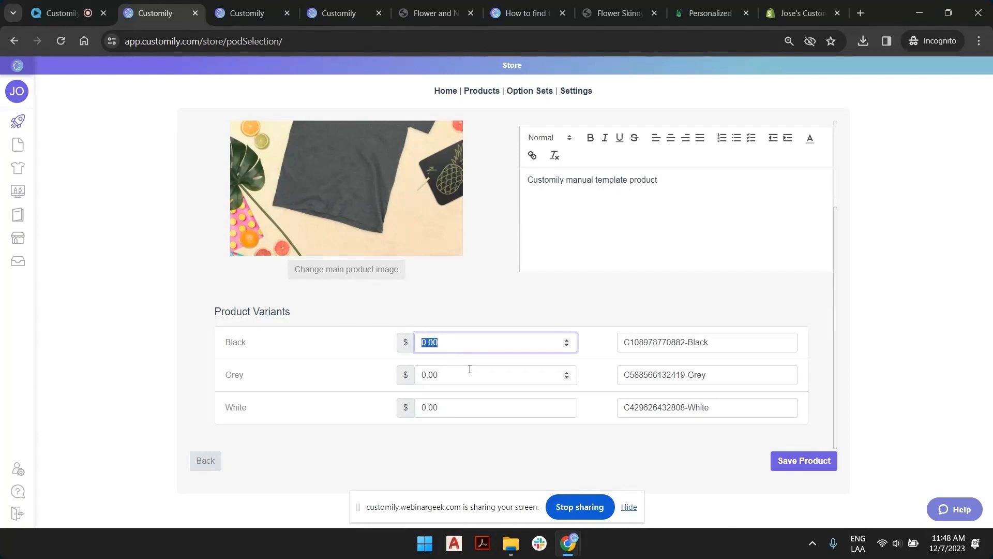
text(28)
key(Tab)
text(28)
key(Tab)
text(28)
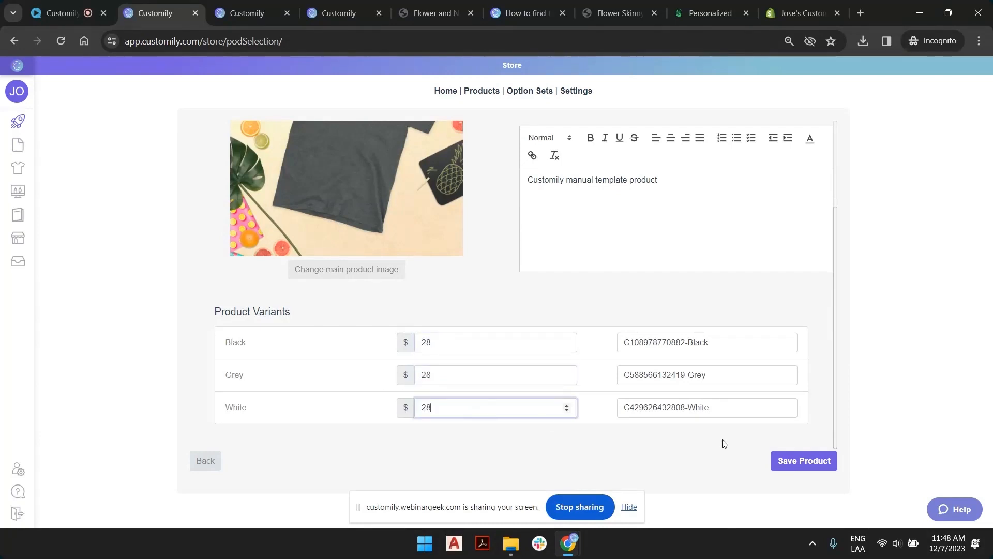
click(814, 461)
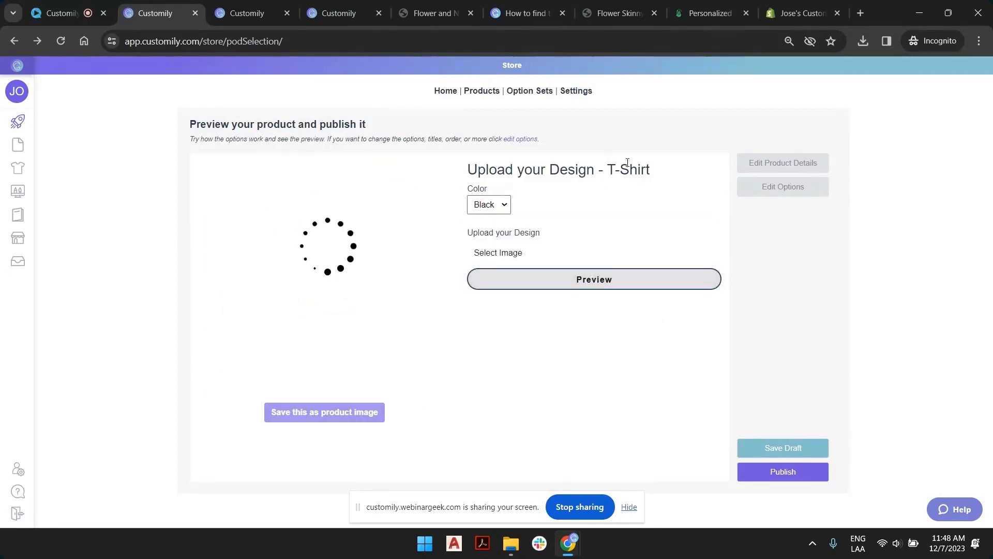
Try the upload option with Swatch 1.png, enlarging and rotating the flower on the T-shirt preview.
click(505, 257)
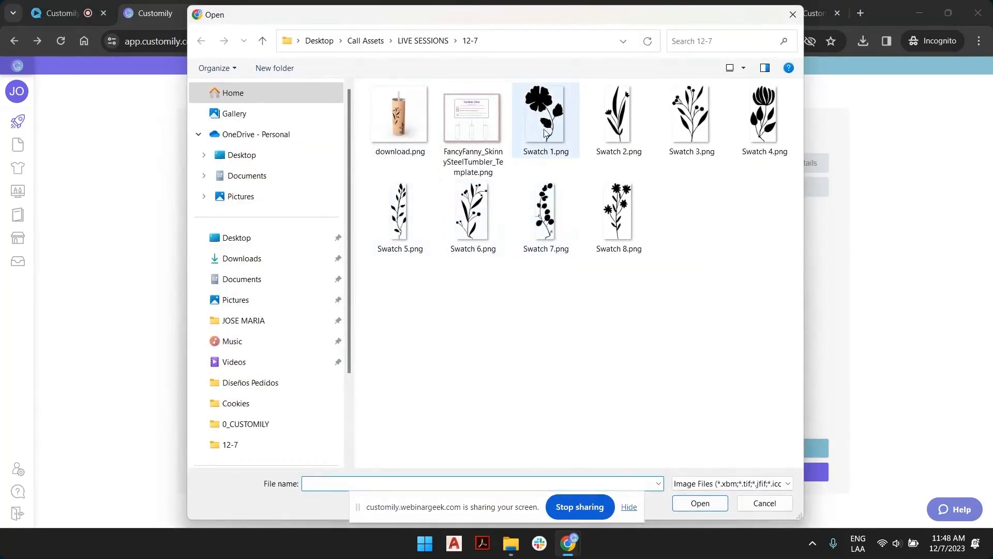
double_click(544, 132)
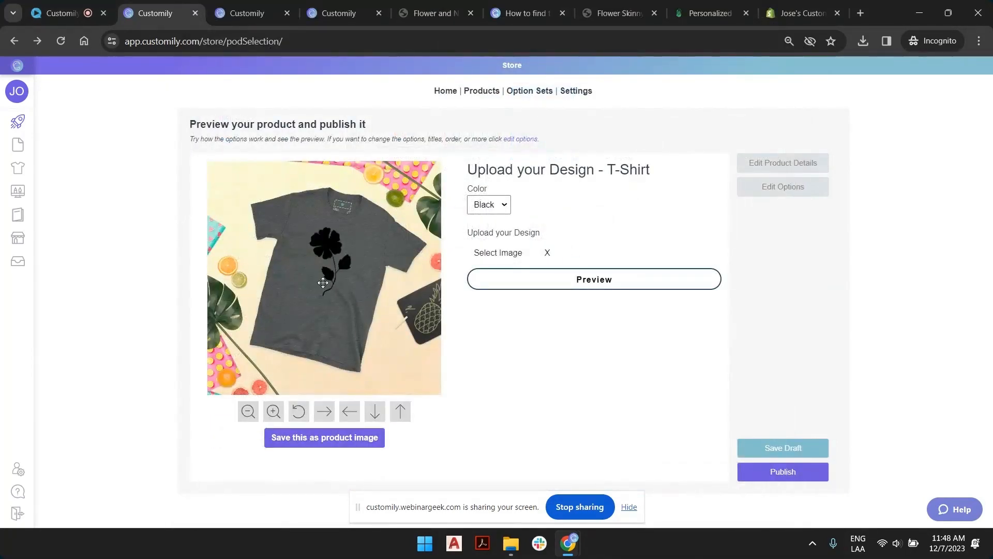
click(332, 253)
drag(300, 288, 273, 312)
mouse_move(348, 185)
mouse_down()
mouse_move(239, 206)
mouse_move(262, 212)
mouse_move(305, 193)
mouse_move(320, 237)
mouse_move(305, 193)
mouse_up()
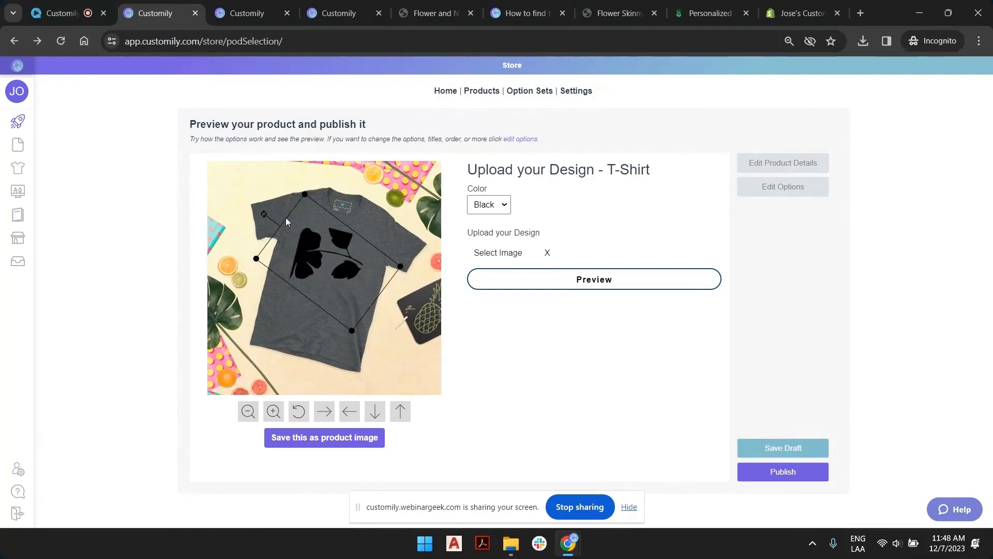
click(593, 285)
Replace the uploaded flower with the green pixel-face image from the Downloads folder.
click(497, 254)
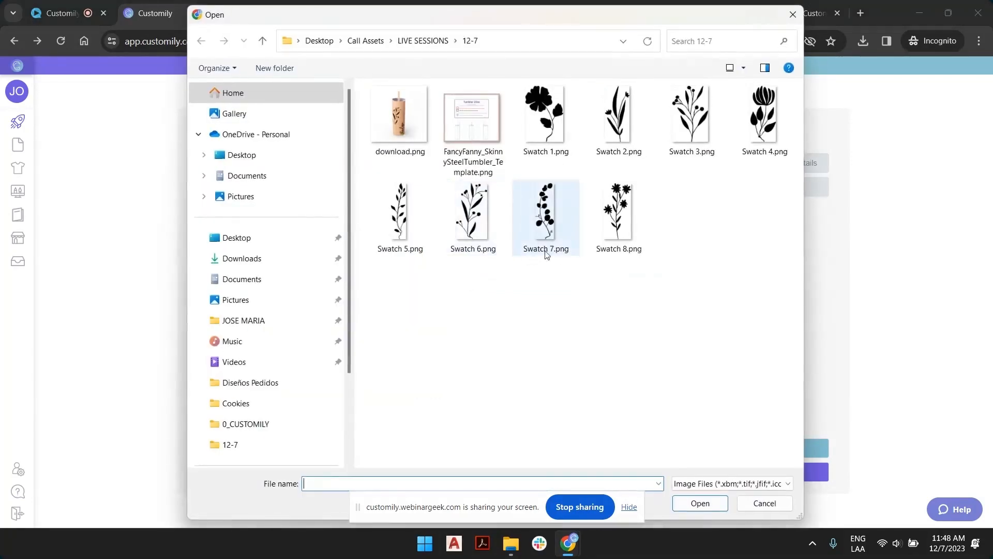
click(248, 258)
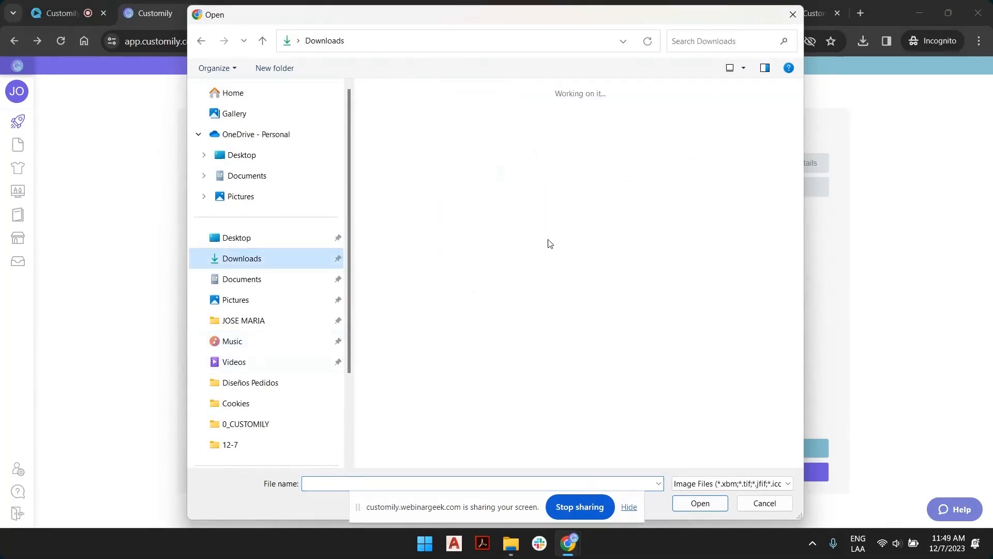
double_click(393, 293)
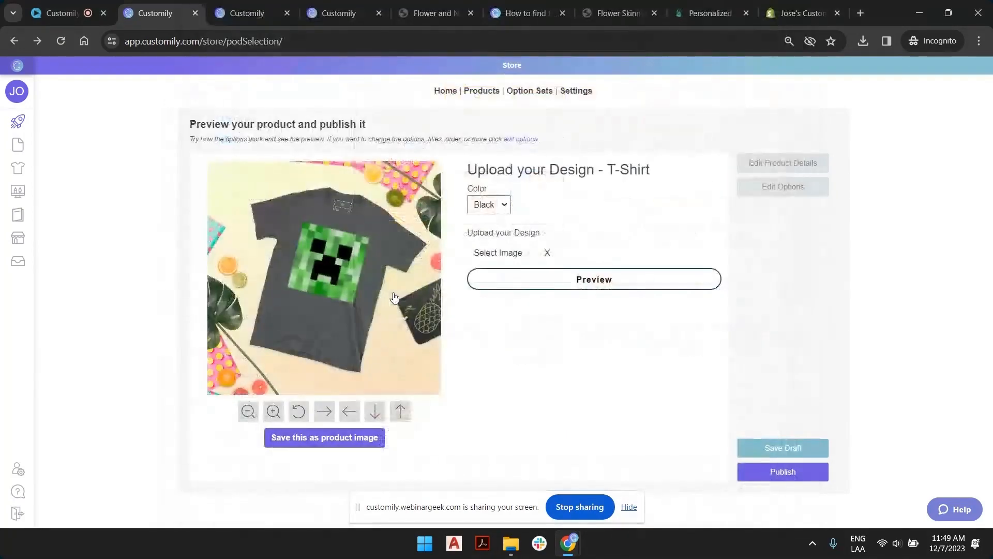
Try the pixel face small on the chest, enlarge it across the T-shirt's front, and save the preview as product image.
click(331, 261)
drag(304, 219, 351, 248)
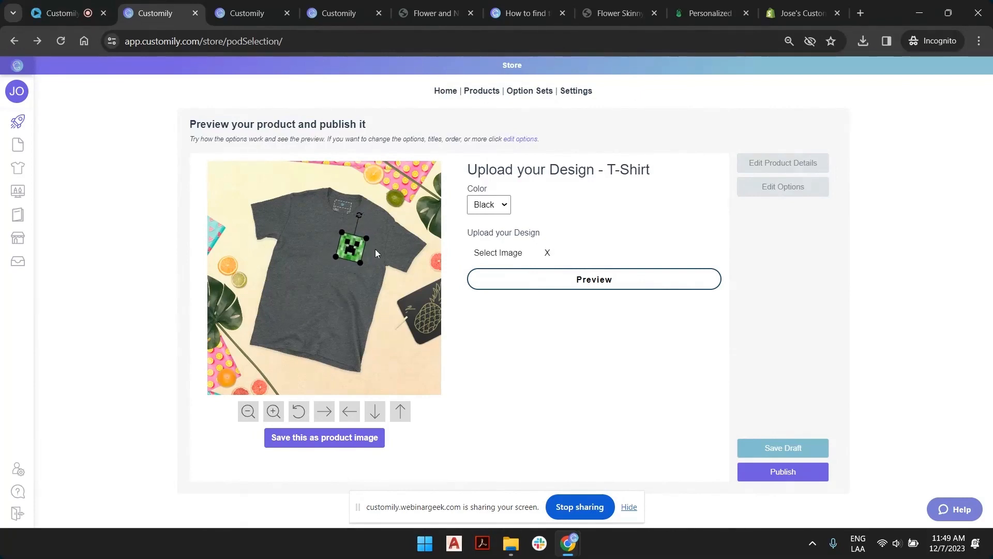
click(282, 274)
drag(334, 257, 285, 294)
drag(420, 206, 346, 246)
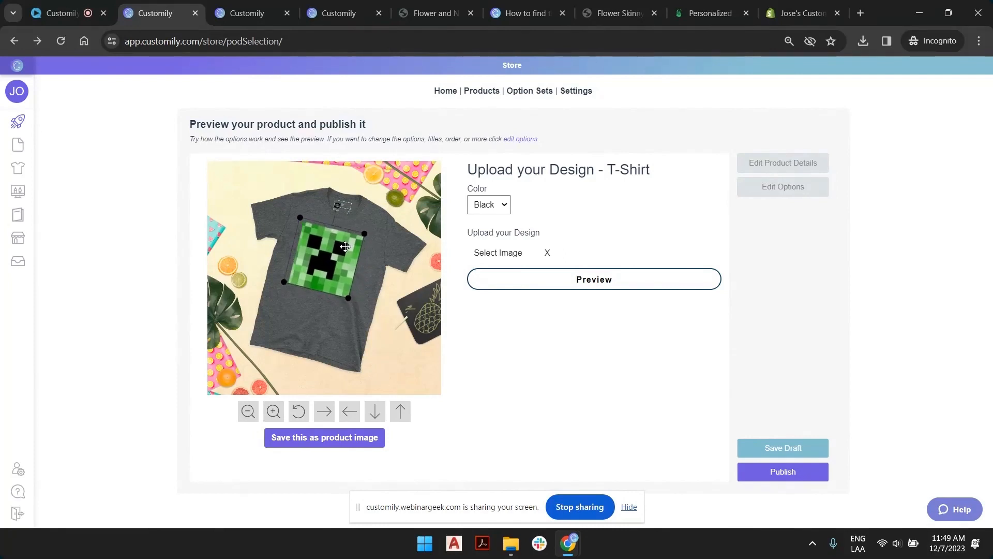
mouse_move(349, 297)
mouse_down()
mouse_move(353, 306)
mouse_move(350, 280)
mouse_up()
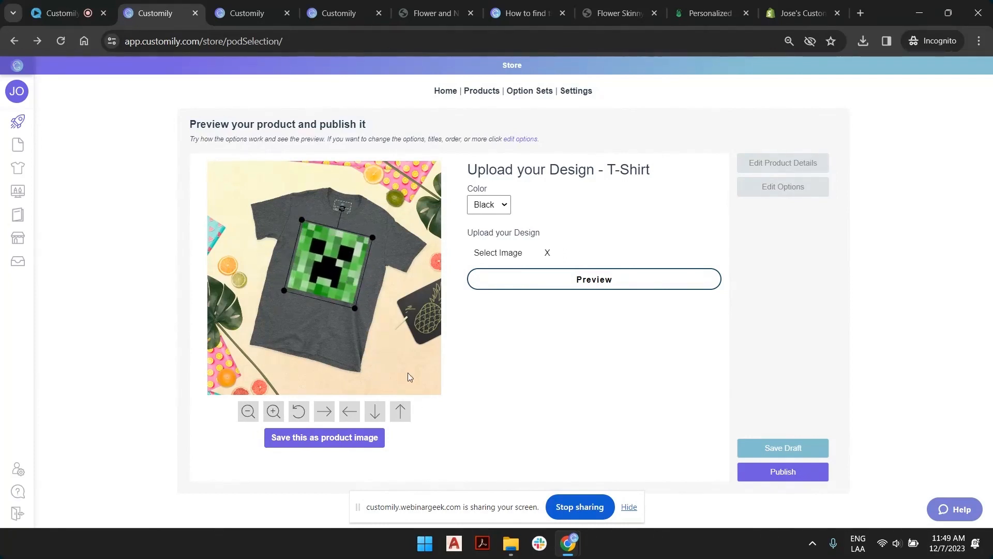
click(337, 439)
Preview the T-shirt in Grey and White, and save the product as a draft.
click(504, 204)
click(496, 230)
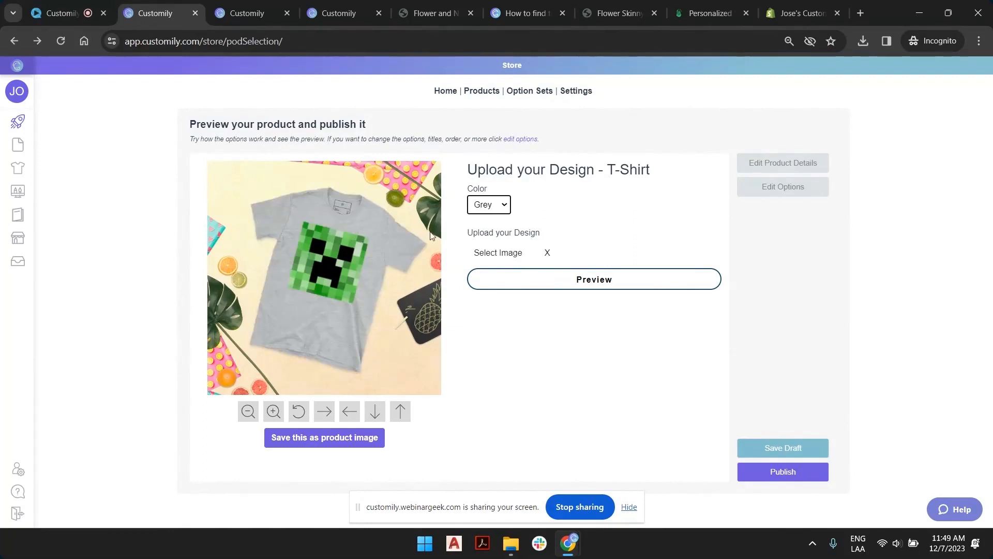
click(504, 207)
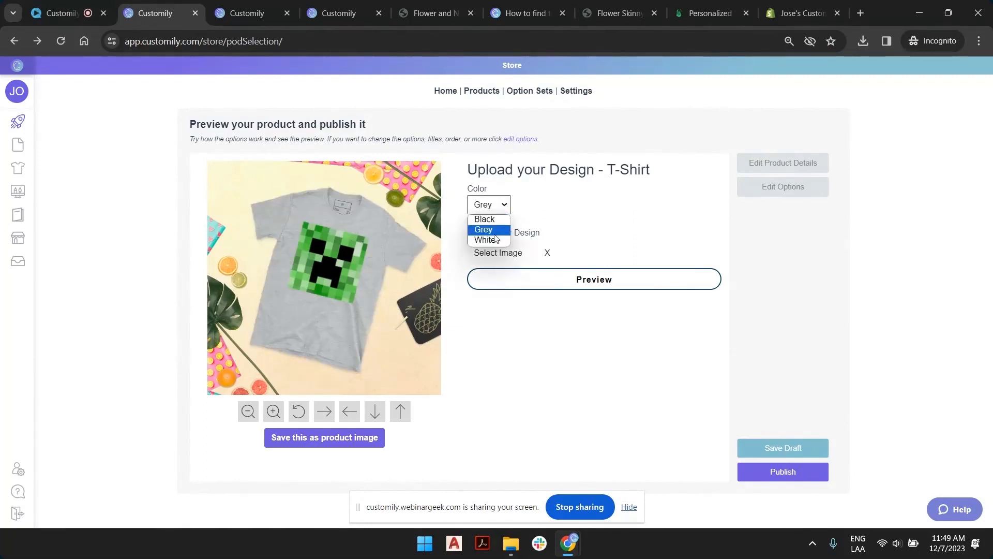
click(488, 241)
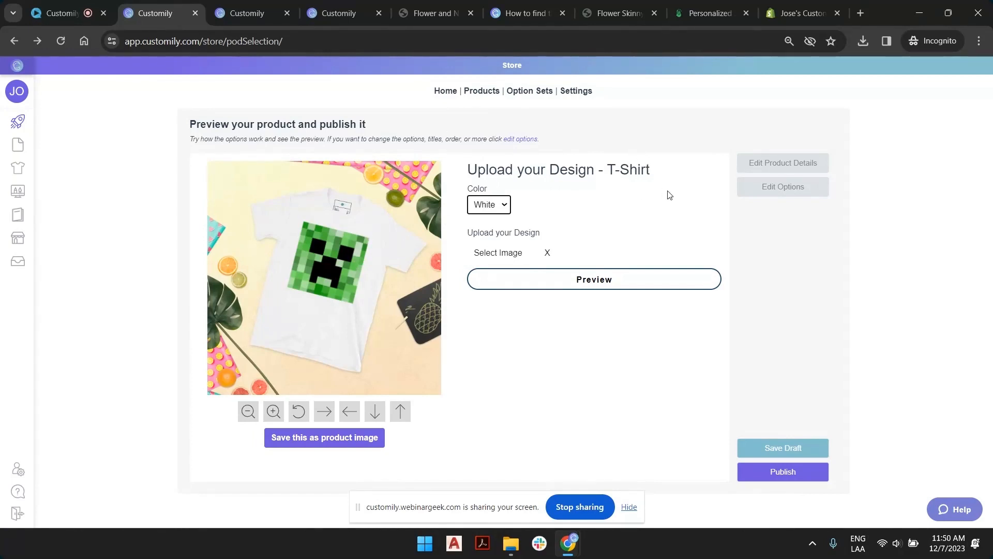
click(784, 446)
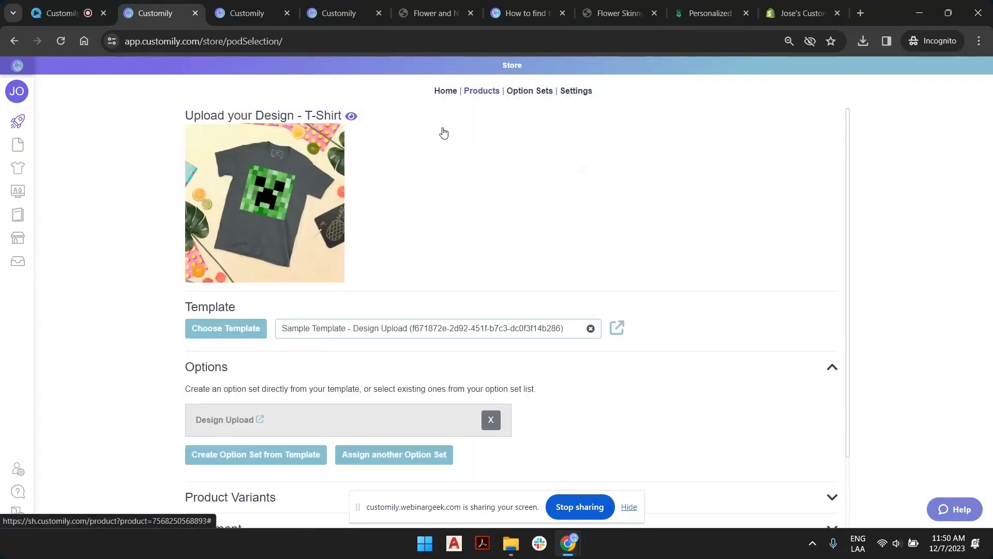
Open the T-shirt's Shopify store preview and upload watermarked_0_Bp1J2Cdz.png from the Downloads folder as the design.
click(351, 116)
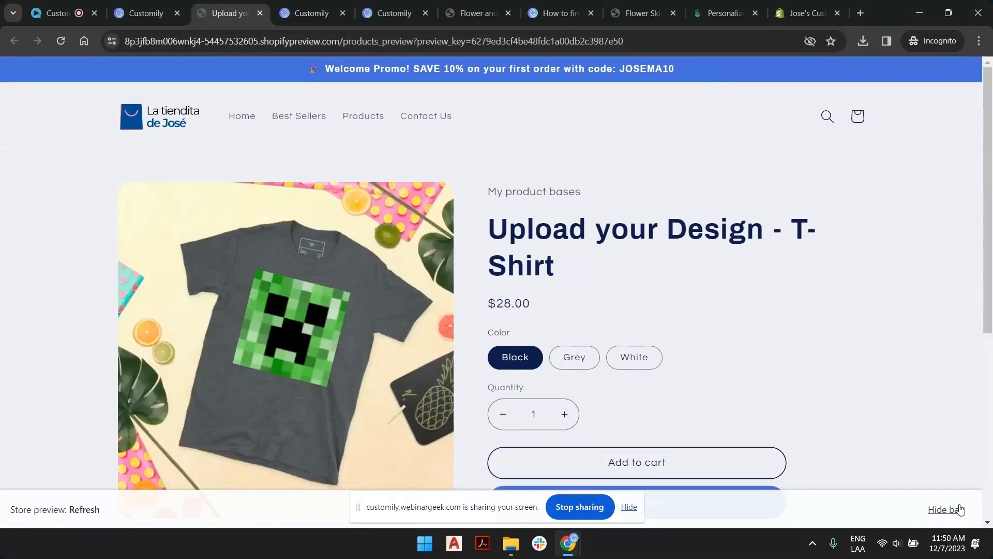
scroll(648, 248, down, 3)
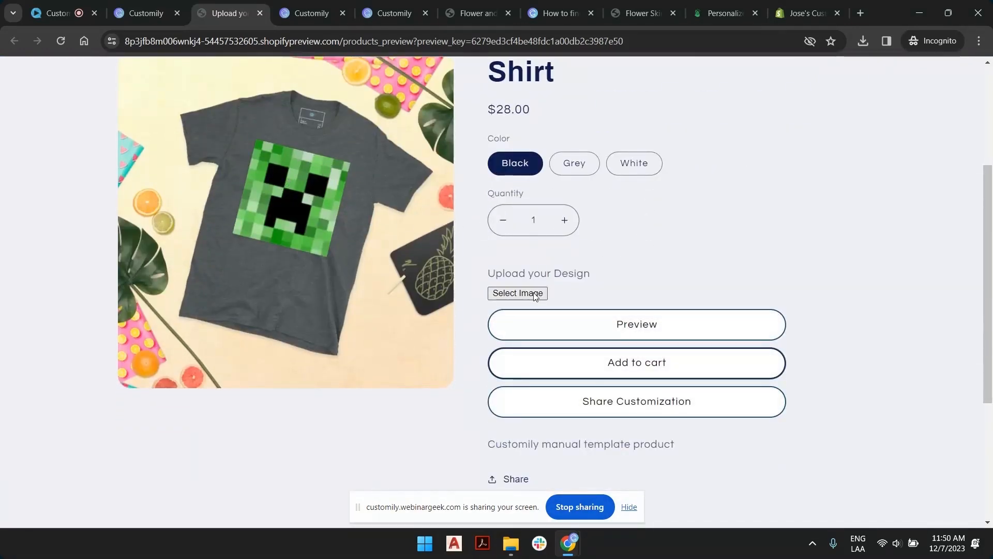
click(510, 293)
scroll(585, 273, down, 5)
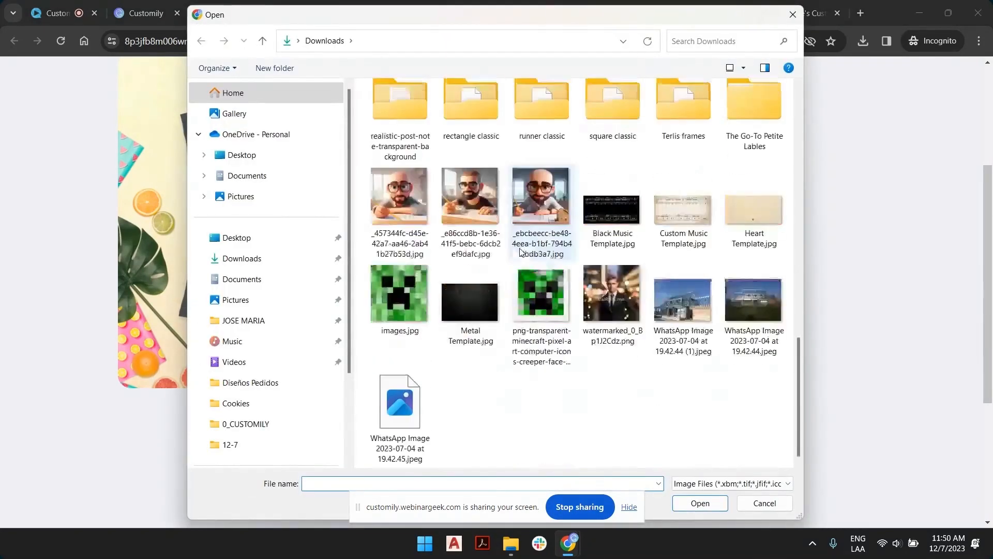
double_click(595, 278)
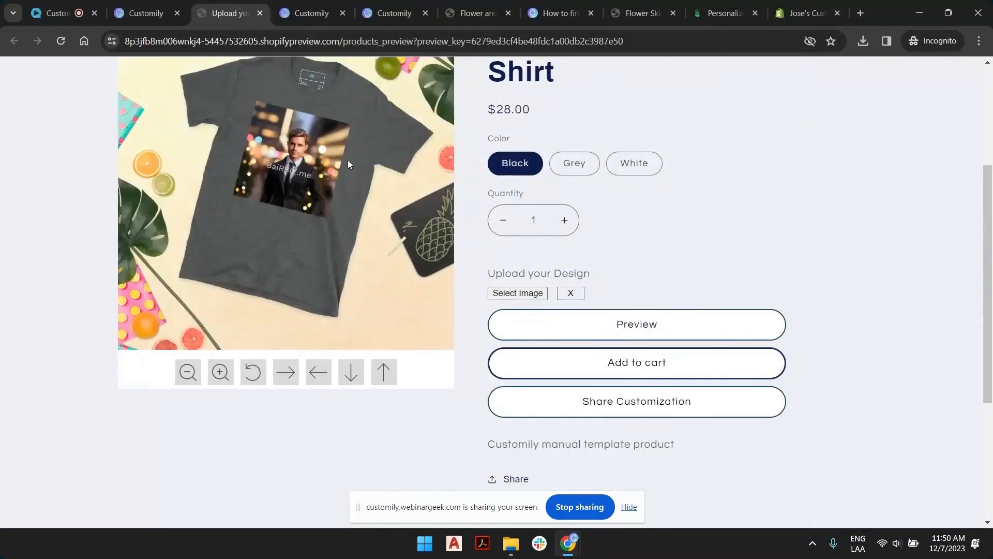
Enlarge the uploaded photo and shift it down so the man's face fills the T-shirt's print area.
drag(351, 124, 489, 105)
drag(314, 178, 300, 218)
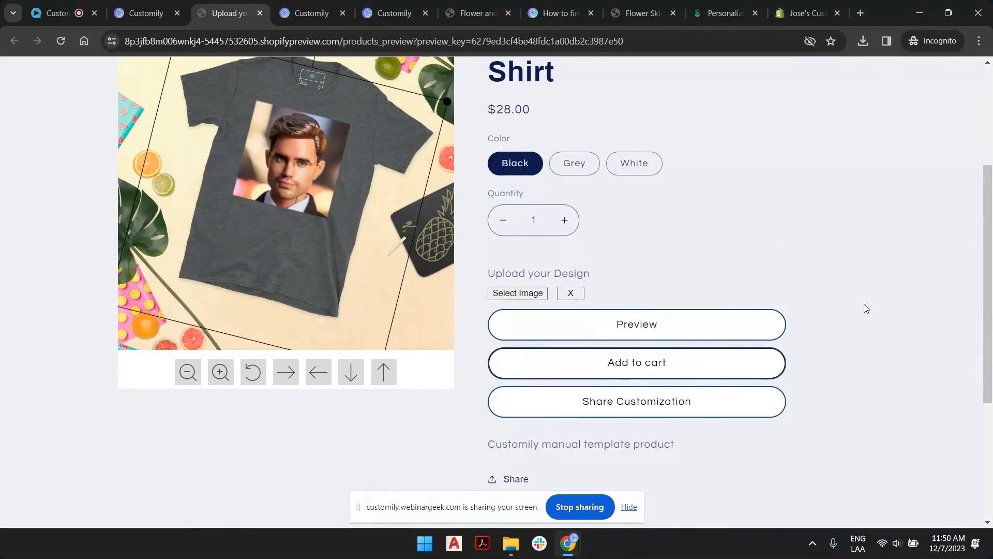
scroll(885, 332, up, 3)
click(523, 165)
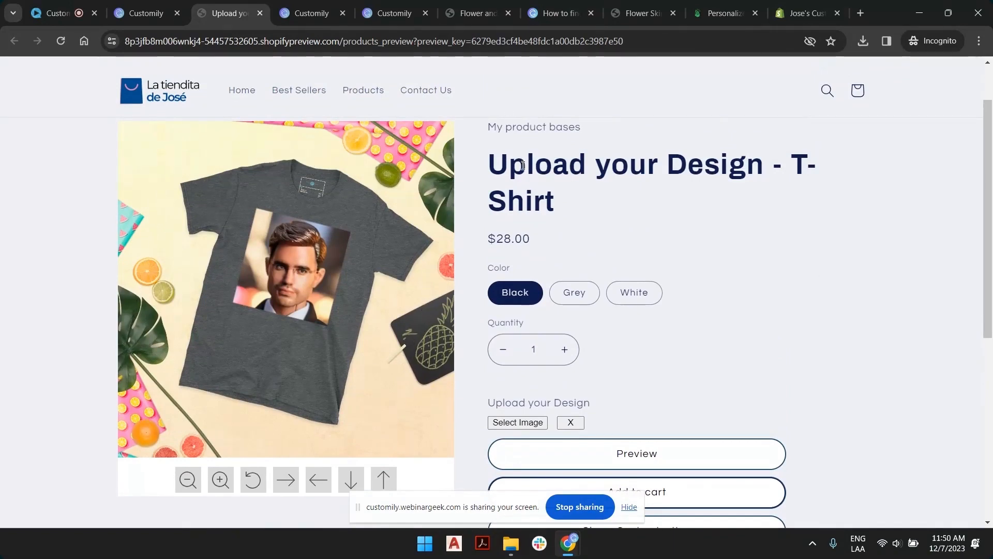